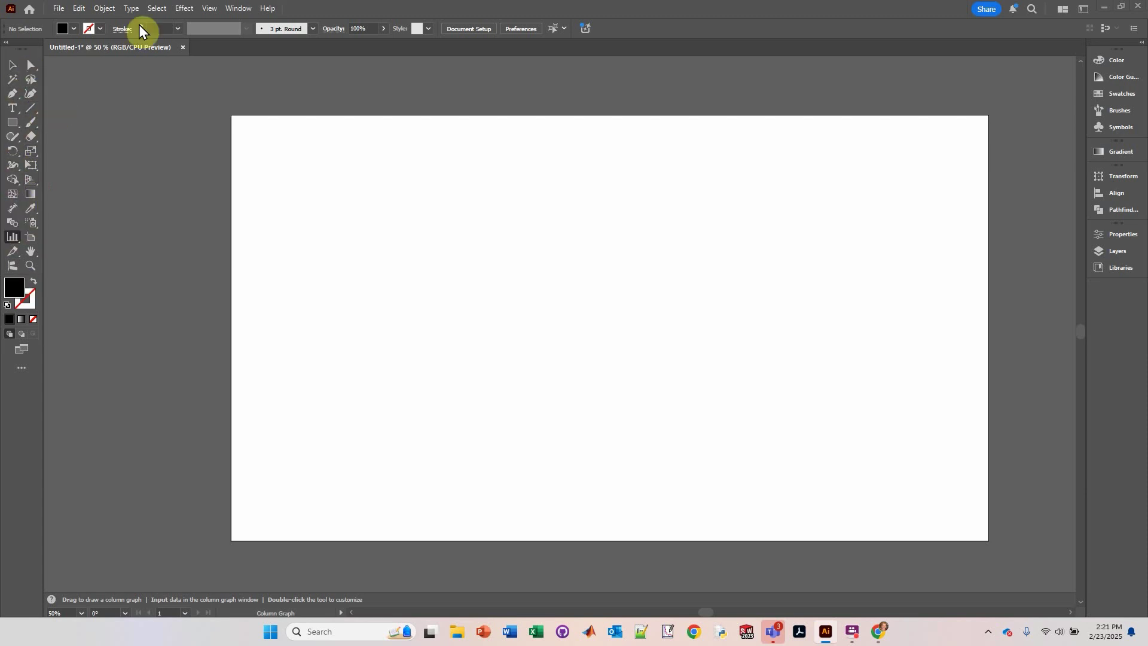
Show the Window menu's panel list over the blank Untitled-1 artboard
left_click(231, 12)
mouse_move(248, 96)
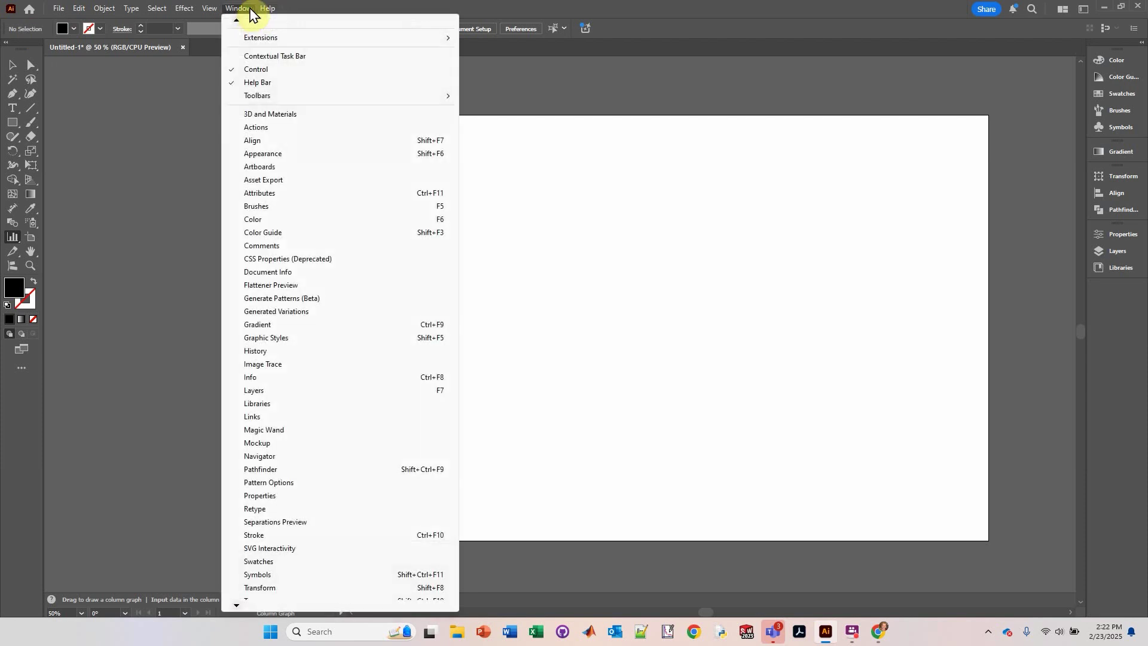
Drag out an empty scatter graph across the artboard, then lengthen its data window to show more rows
left_click(615, 13)
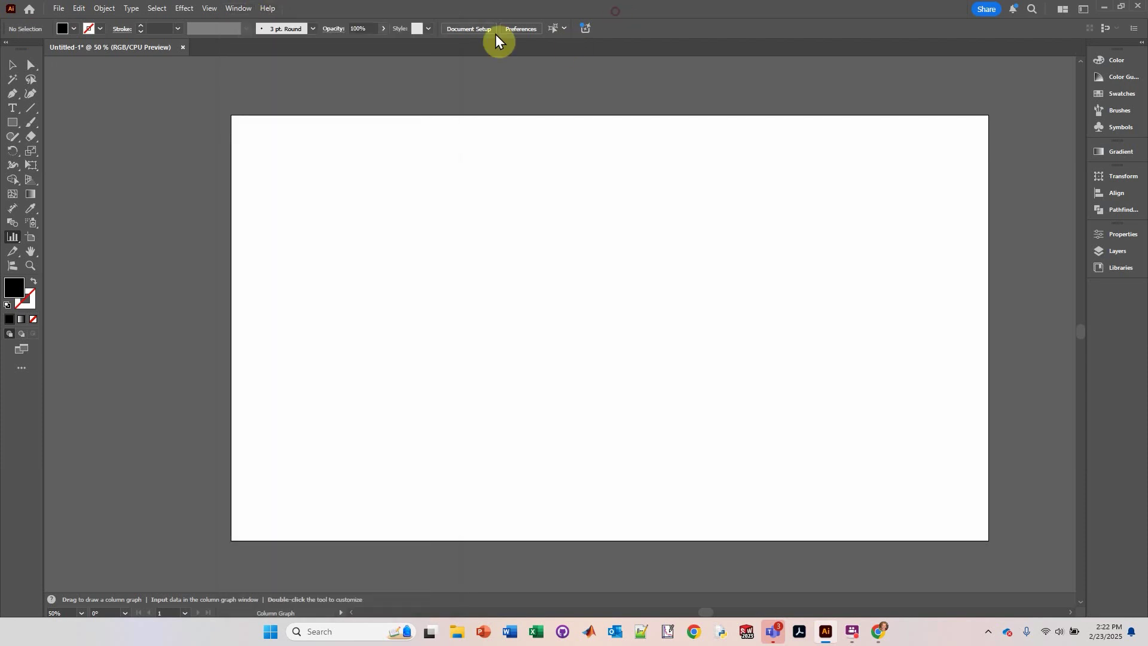
left_click(16, 241)
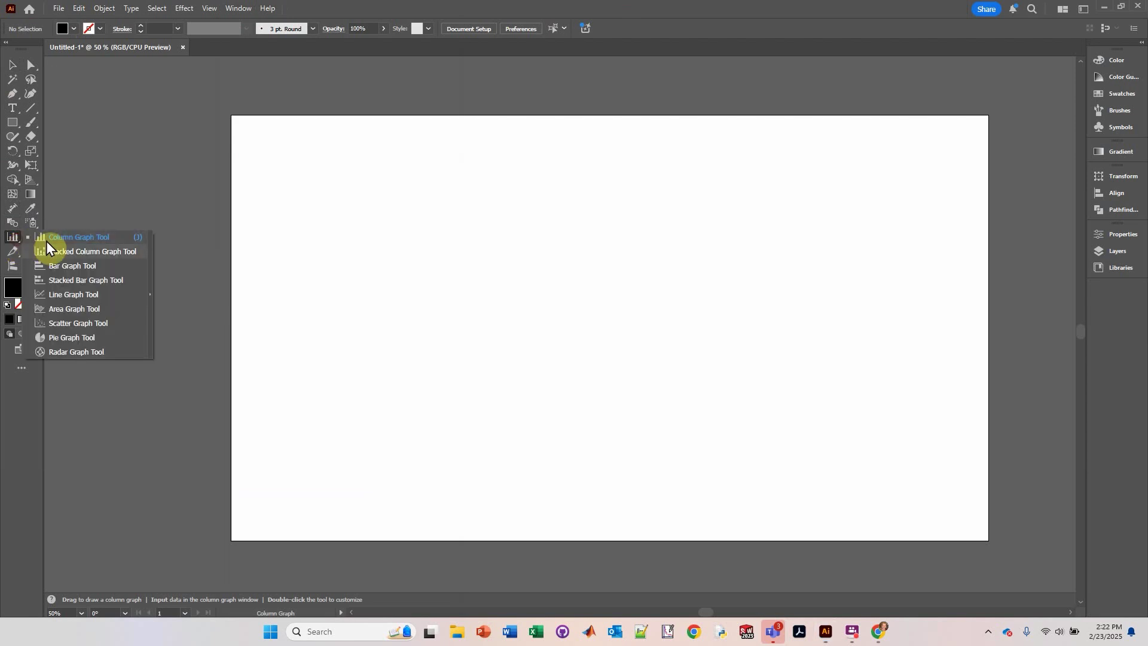
left_click(41, 326)
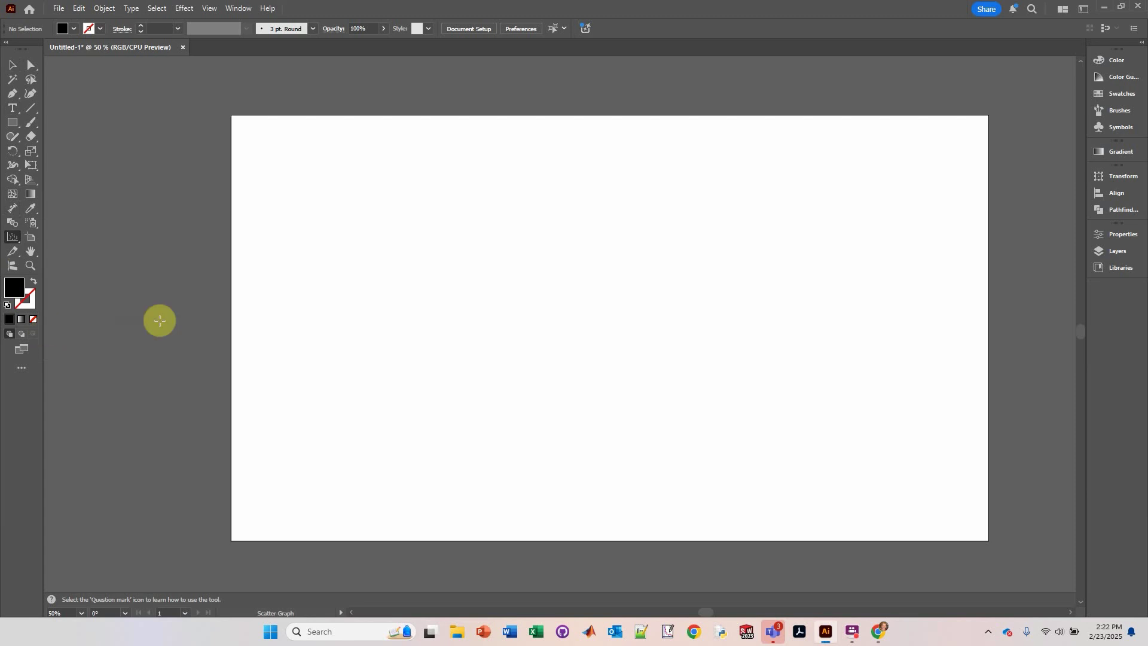
left_click_drag(361, 168, 865, 496)
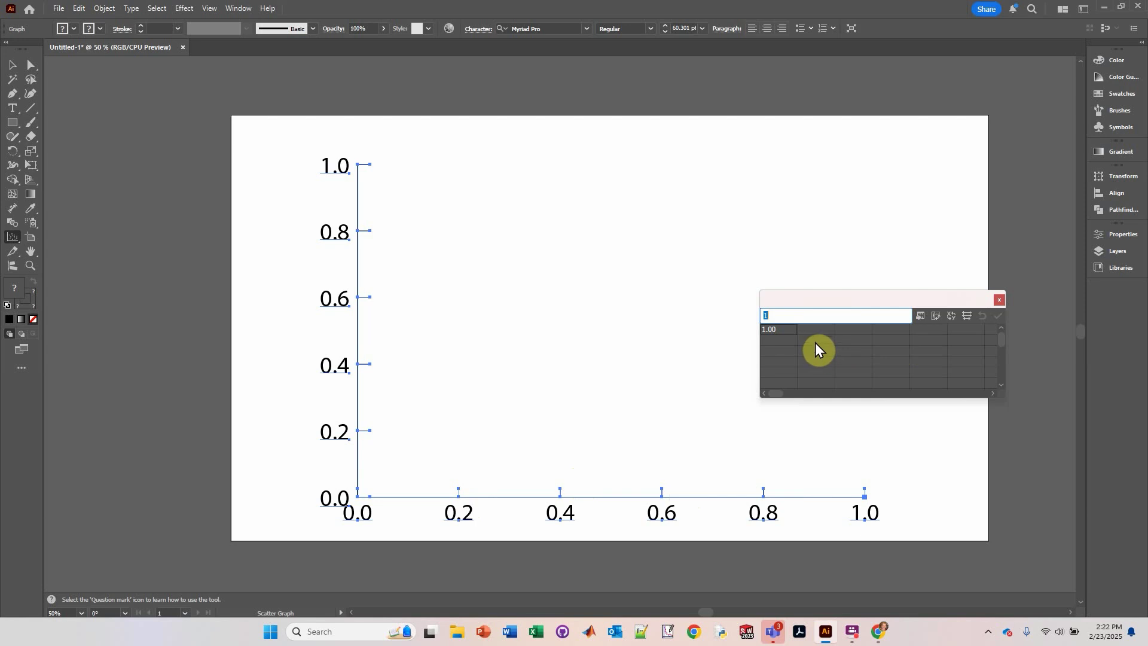
left_click_drag(831, 397, 847, 459)
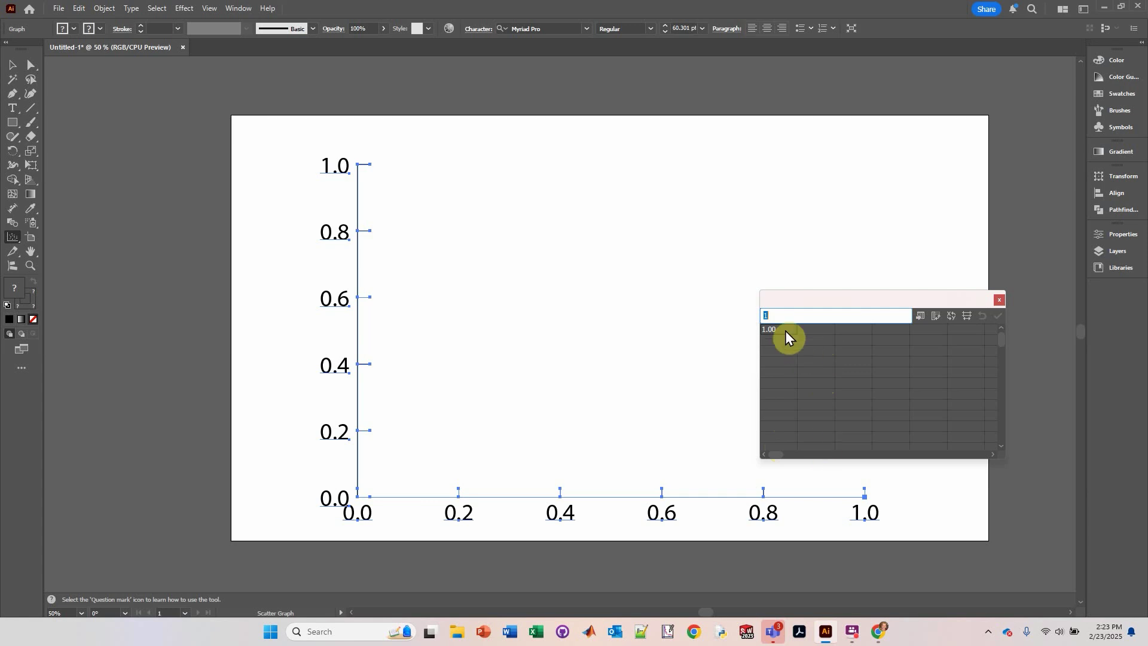
Enter the first data pairs: 2 in B1, then 3/5 and 2/6 in rows 2 and 3
left_click(816, 330)
type("2")
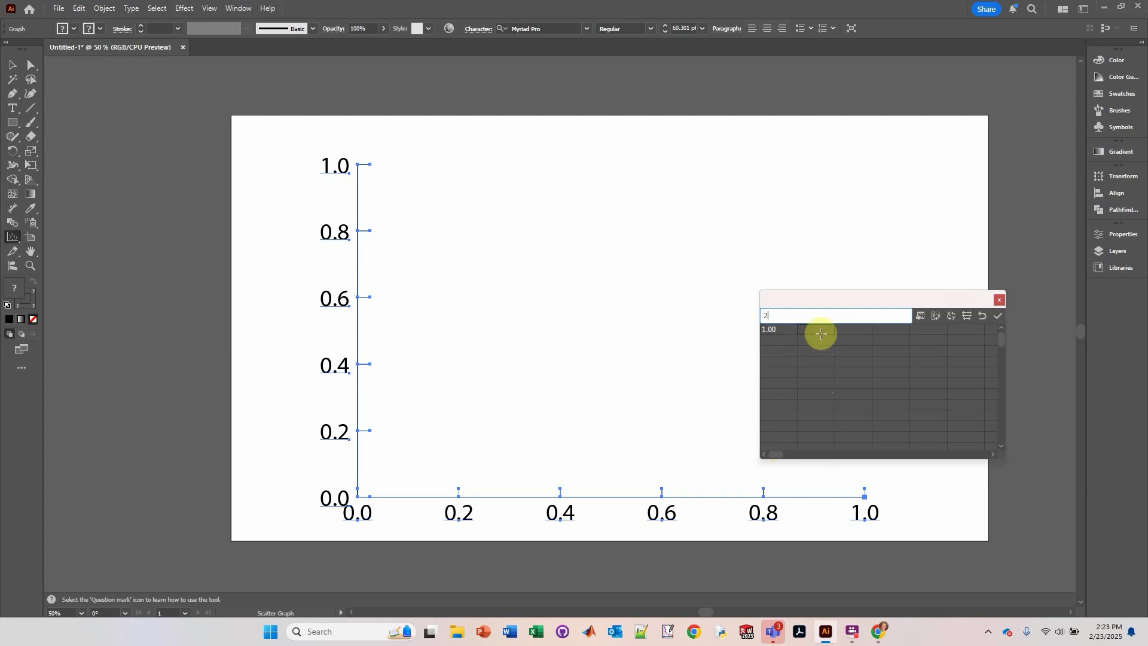
key("KP_Enter")
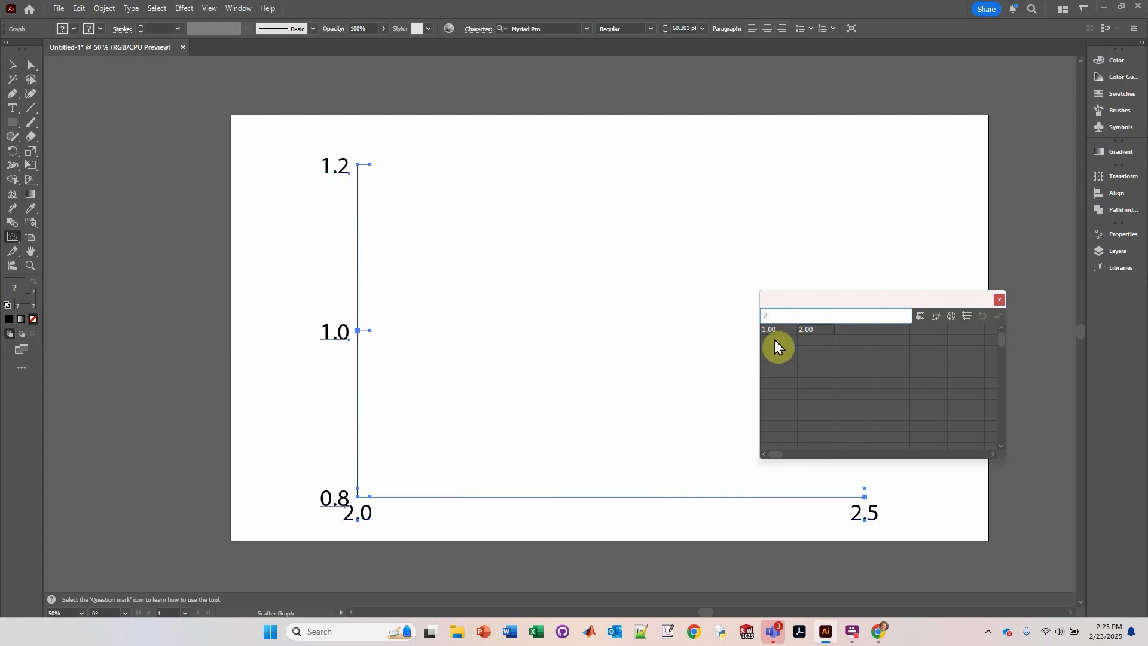
left_click(775, 341)
type("3")
key("Tab")
type("5")
key("KP_Enter")
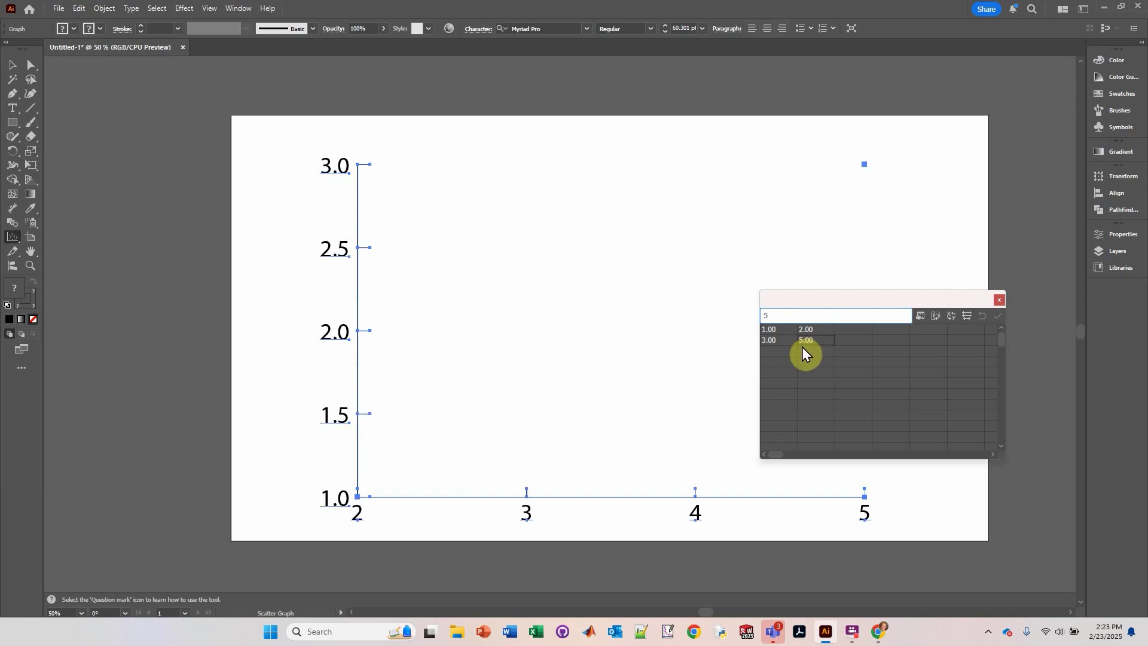
type("2")
key("Tab")
key("KP_Enter")
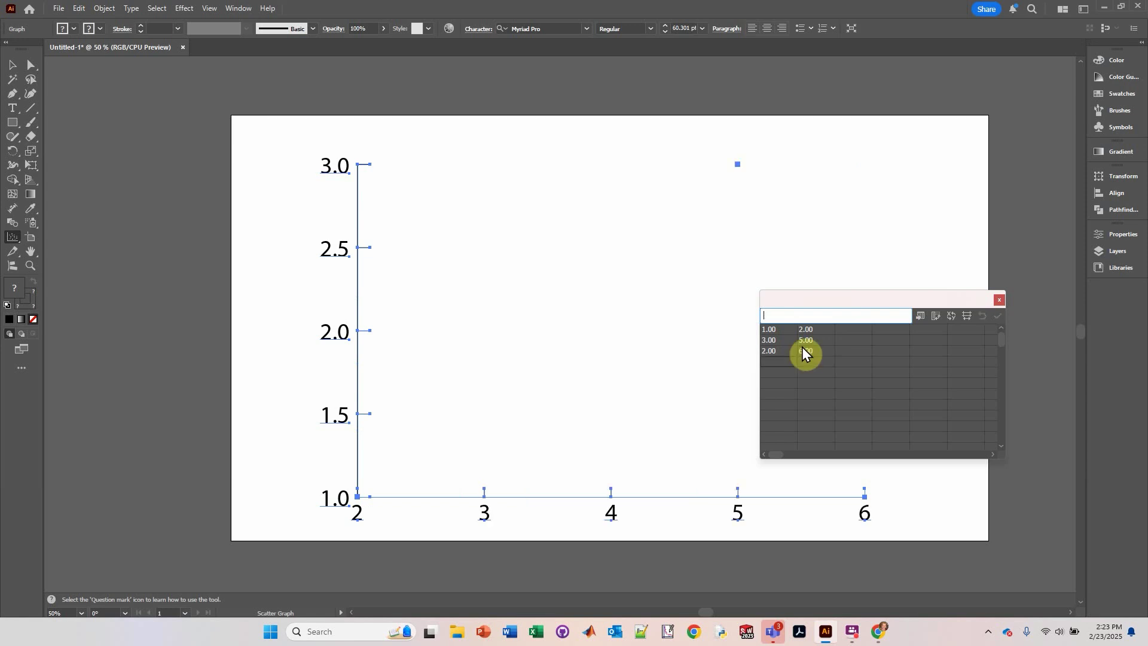
Add the remaining pairs 2.5/3.4, 1/4, 2/2, 3/3, 1.5/1.6 and 2.5/3.5
type("2.5")
key("Tab")
type("3.4")
key("KP_Enter")
type("1")
key("Tab")
type("4")
key("KP_Enter")
type("2\t2 3\t3 1.5\t1.6 ")
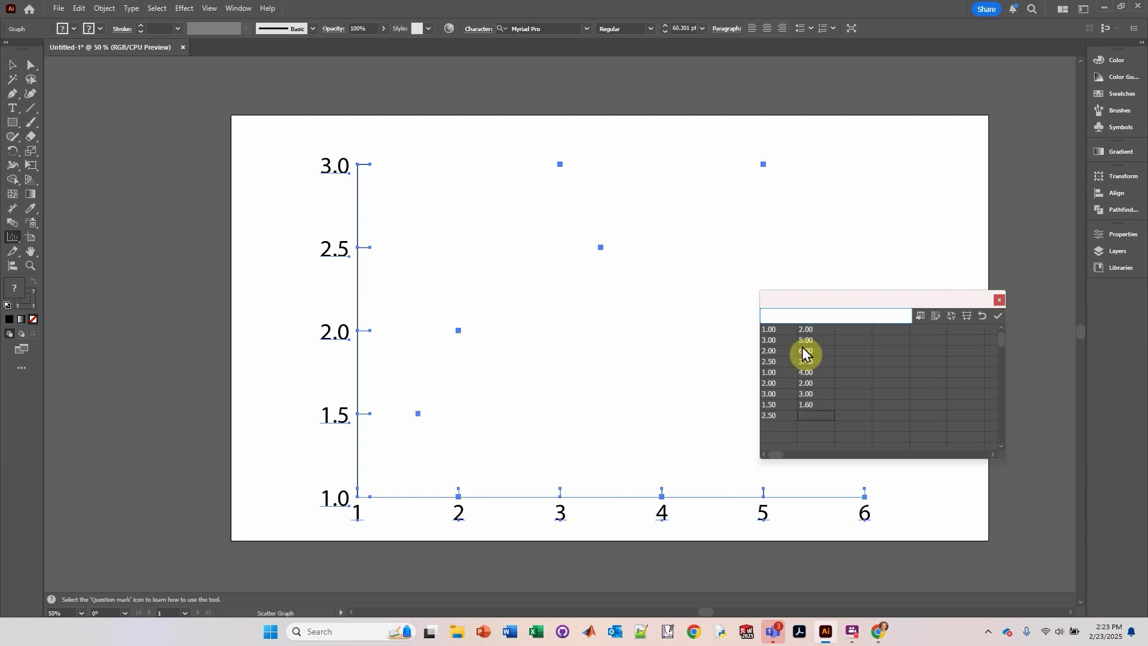
type("2.5\t3.5")
key("KP_Enter")
Clear the first row and label the columns 'apples' and 'cherries'
left_click_drag(787, 329, 813, 331)
key("Delete")
left_click(851, 362)
left_click(781, 331)
type("apples")
key("Tab")
type("cherrie")
left_click(864, 360)
Paste the cherries values, add entries 12, 3 and 5, and apply them to the graph
type("2.00\t5.00 4.00\t3.00 10.00\t15.00")
key("KP_Enter")
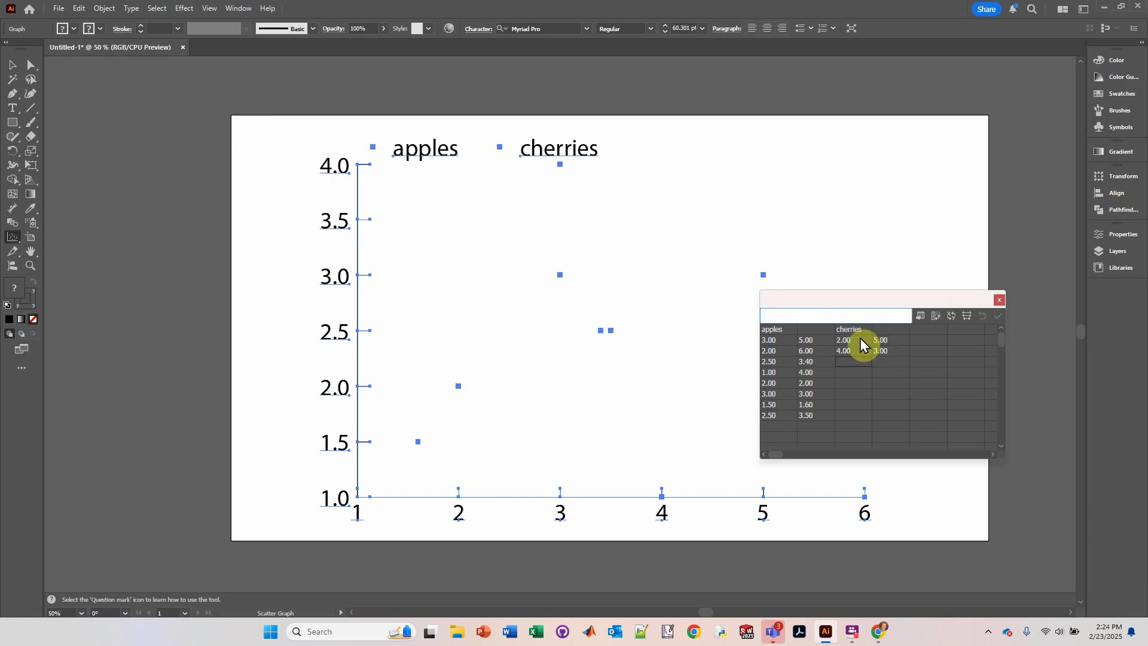
type("15.00\t6.00")
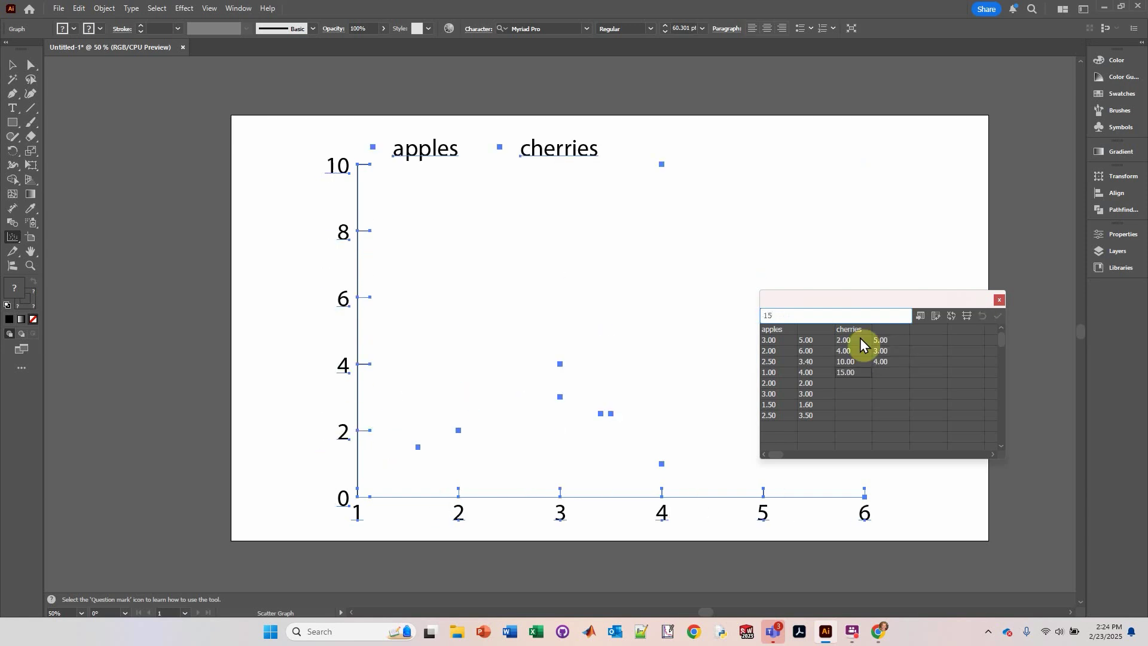
key("KP_Enter")
type("12.00\t2.00")
key("KP_Enter")
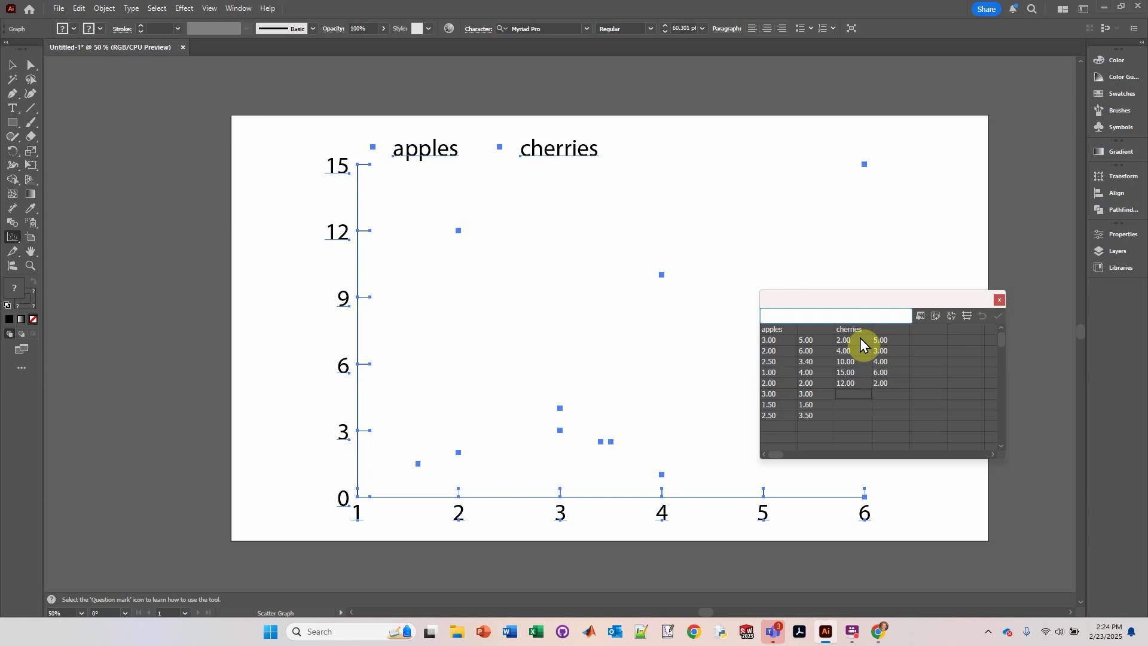
type("12")
key("Tab")
type("3")
key("KP_Enter")
type("7\t2.5 16")
key("KP_Enter")
type("5")
key("KP_Enter")
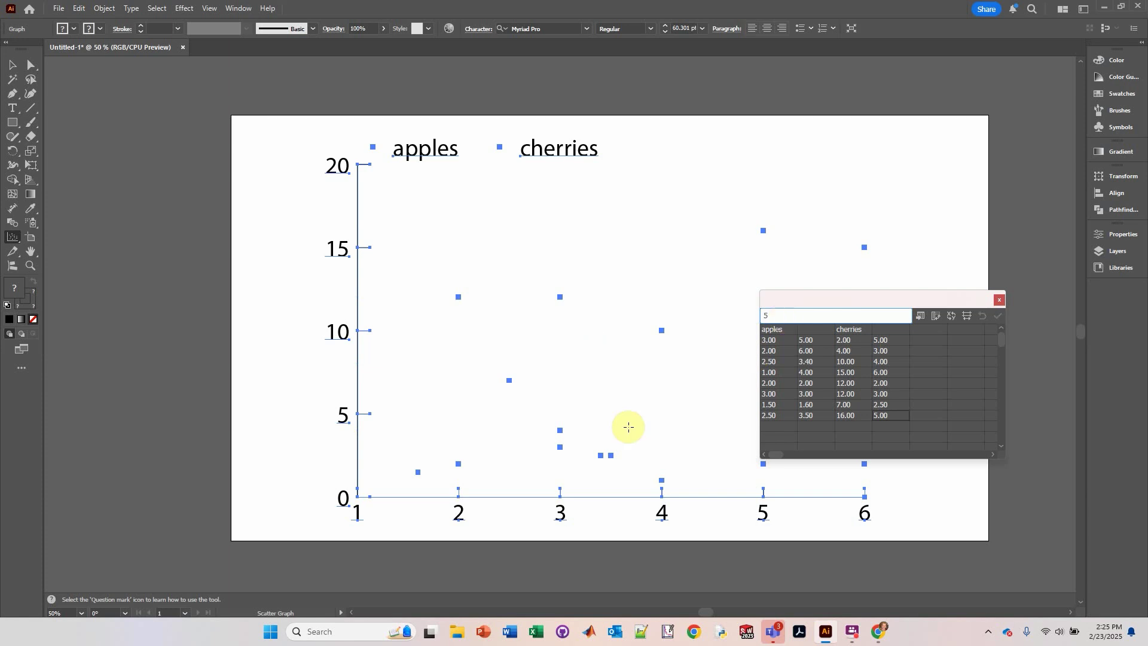
left_click(999, 300)
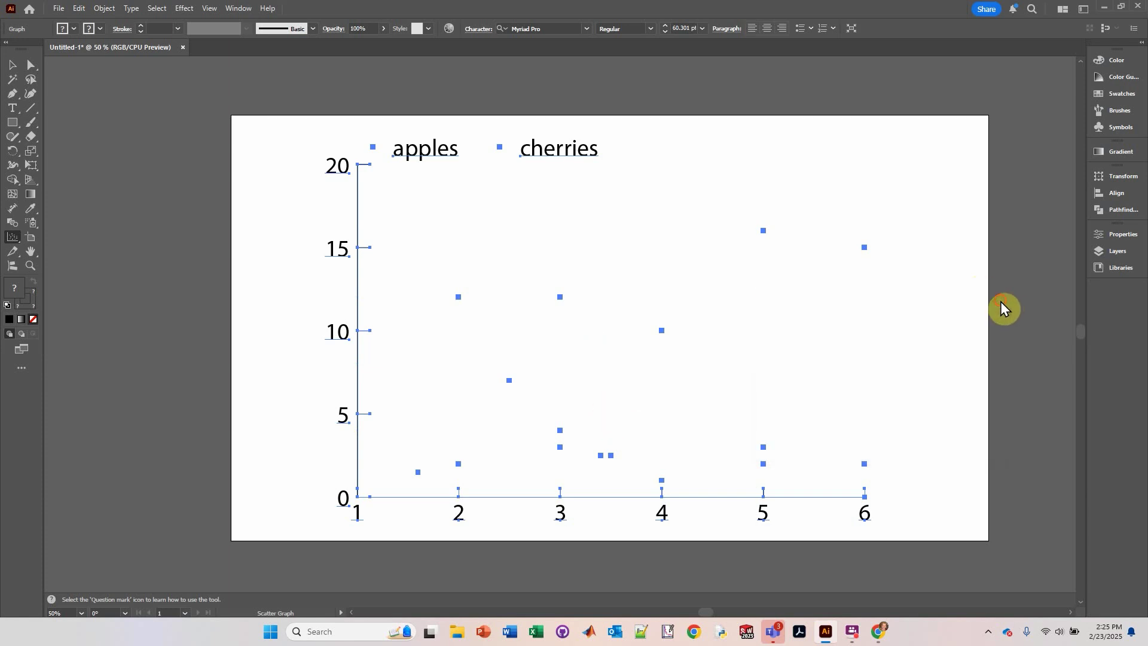
left_click(12, 65)
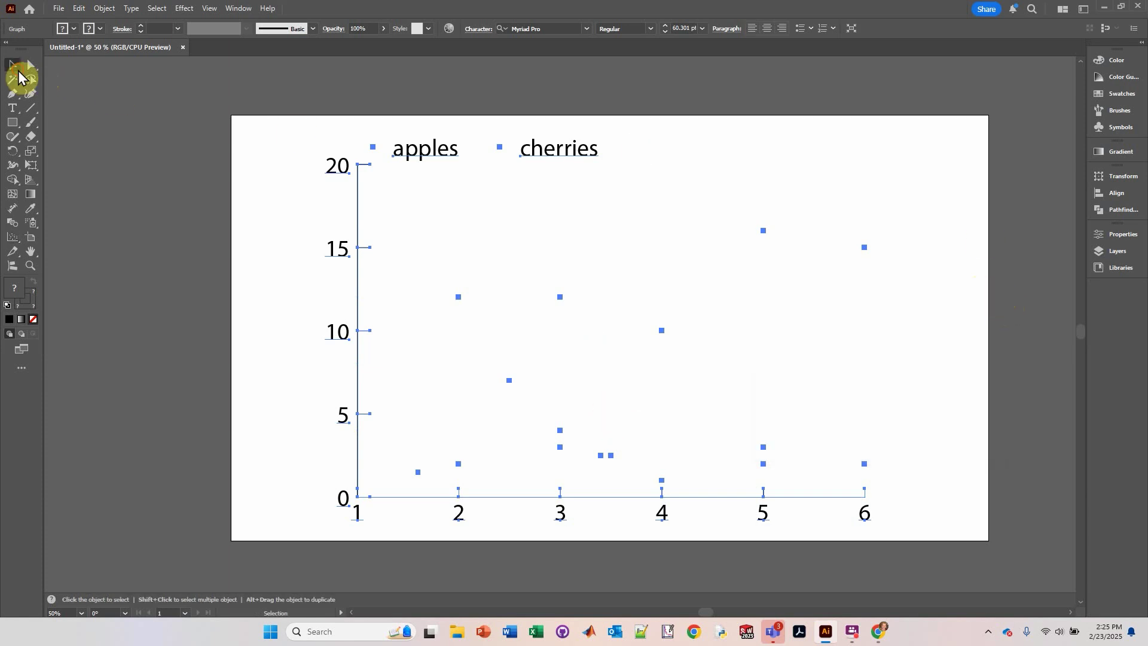
left_click(165, 140)
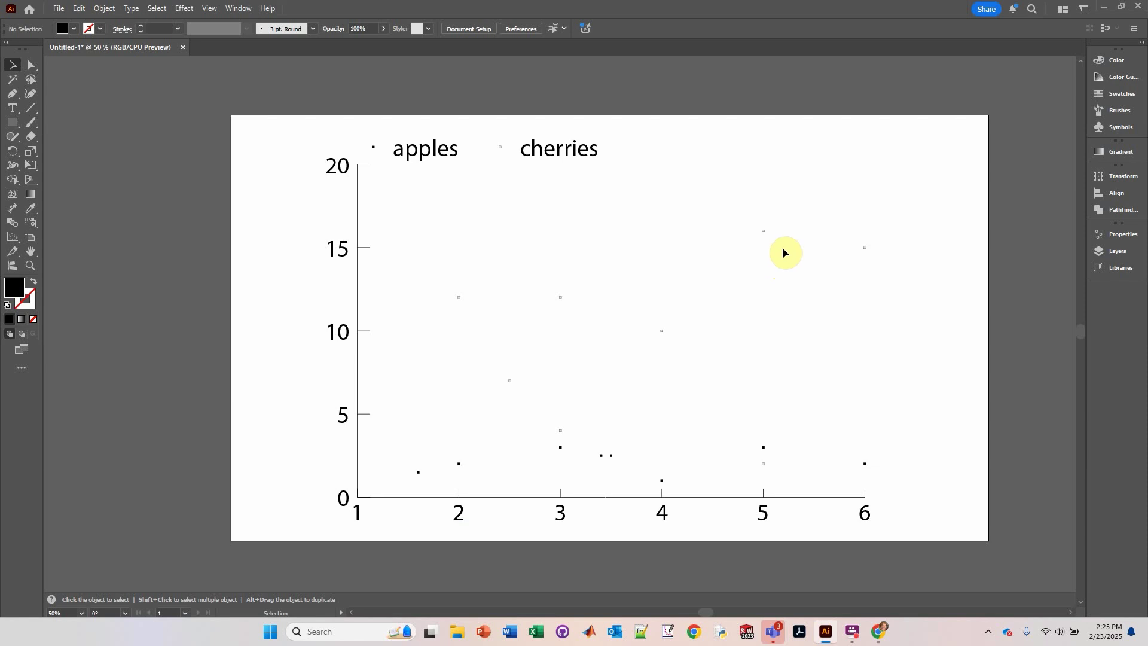
left_click(343, 336)
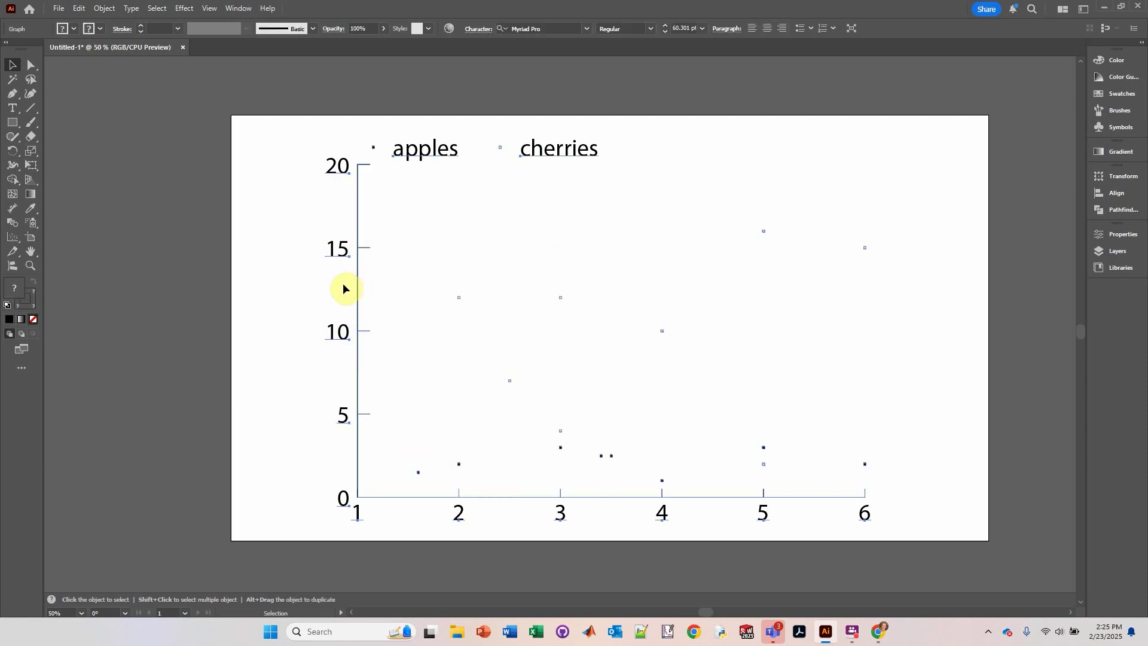
Turn off Add Legend Across Top in the Graph Type settings so the legend stacks on the right
right_click(340, 335)
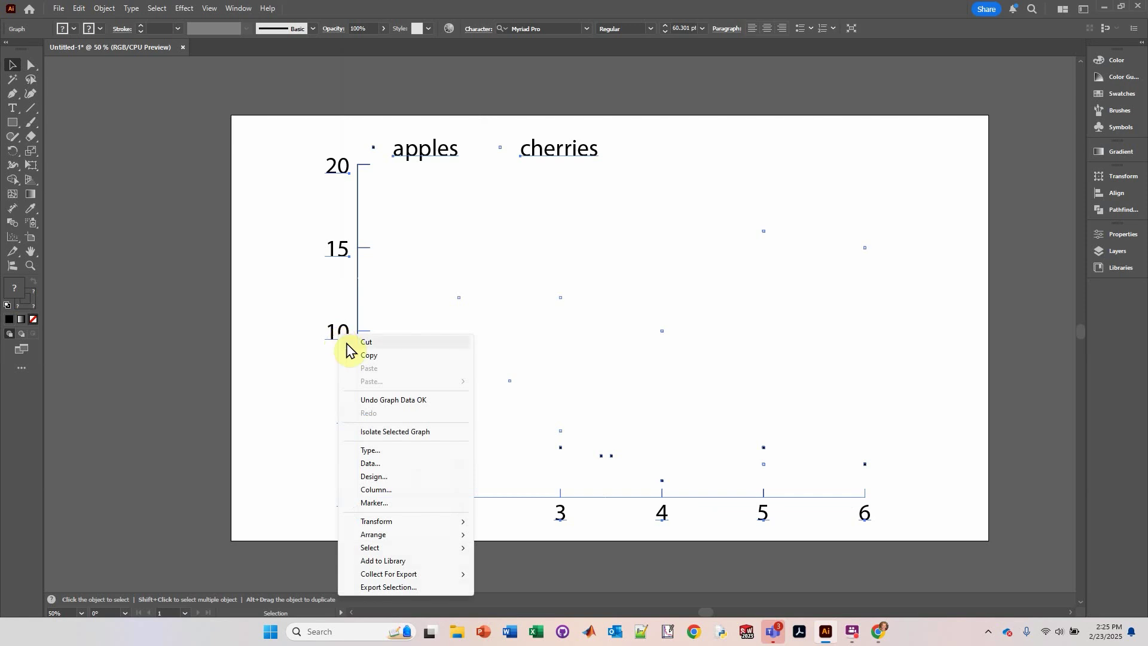
left_click(376, 452)
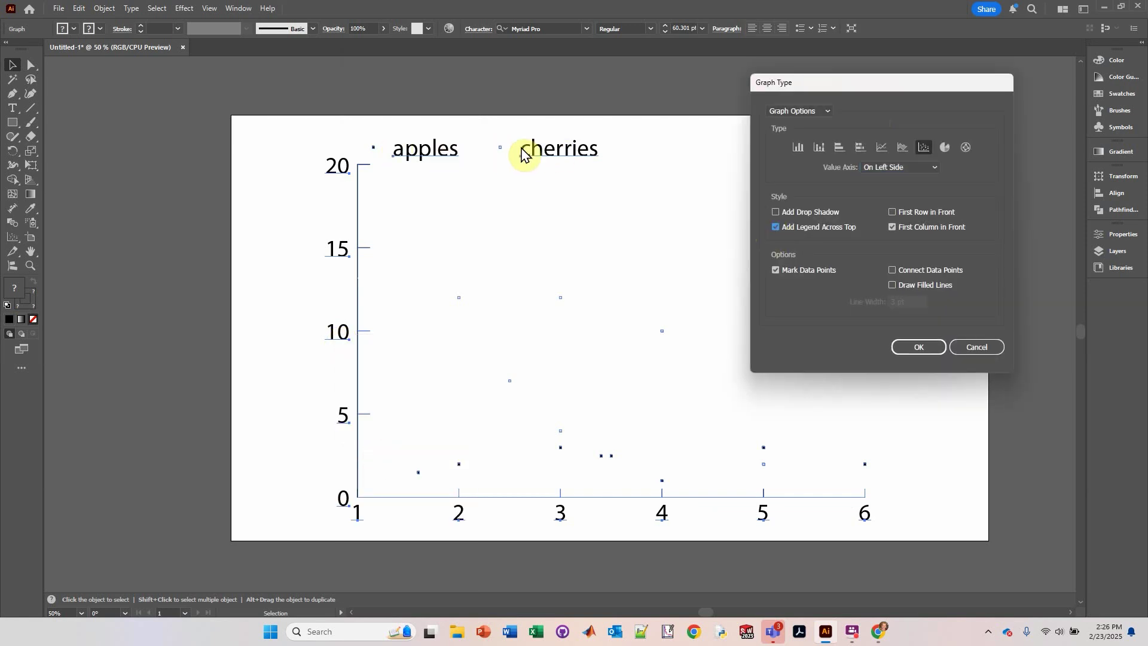
left_click(776, 227)
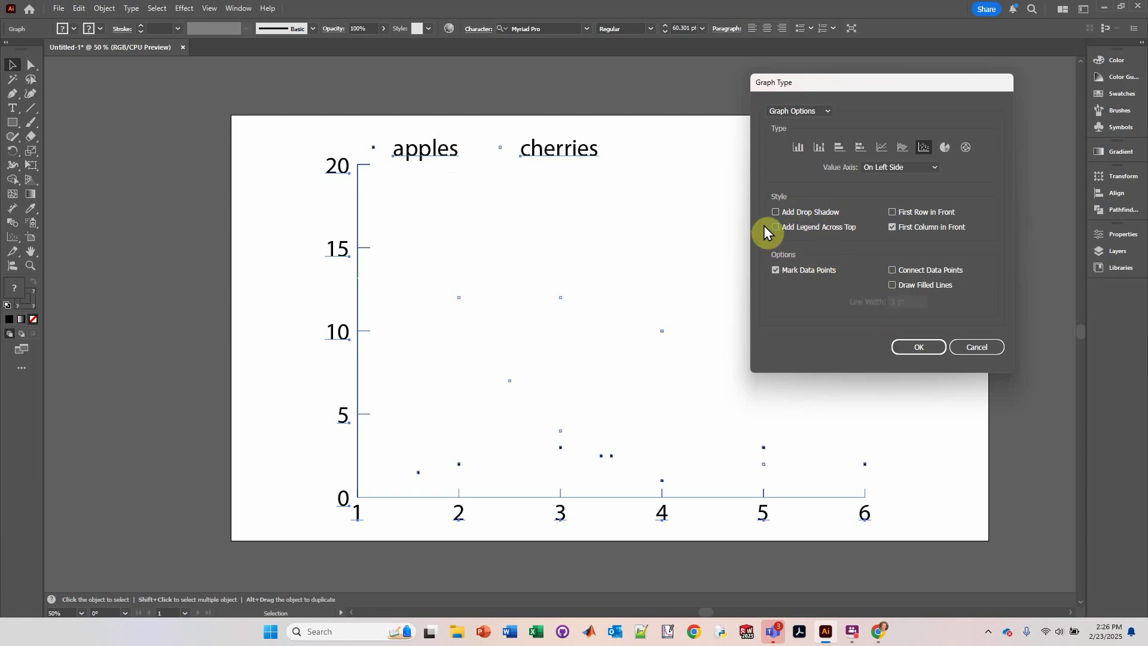
left_click(910, 344)
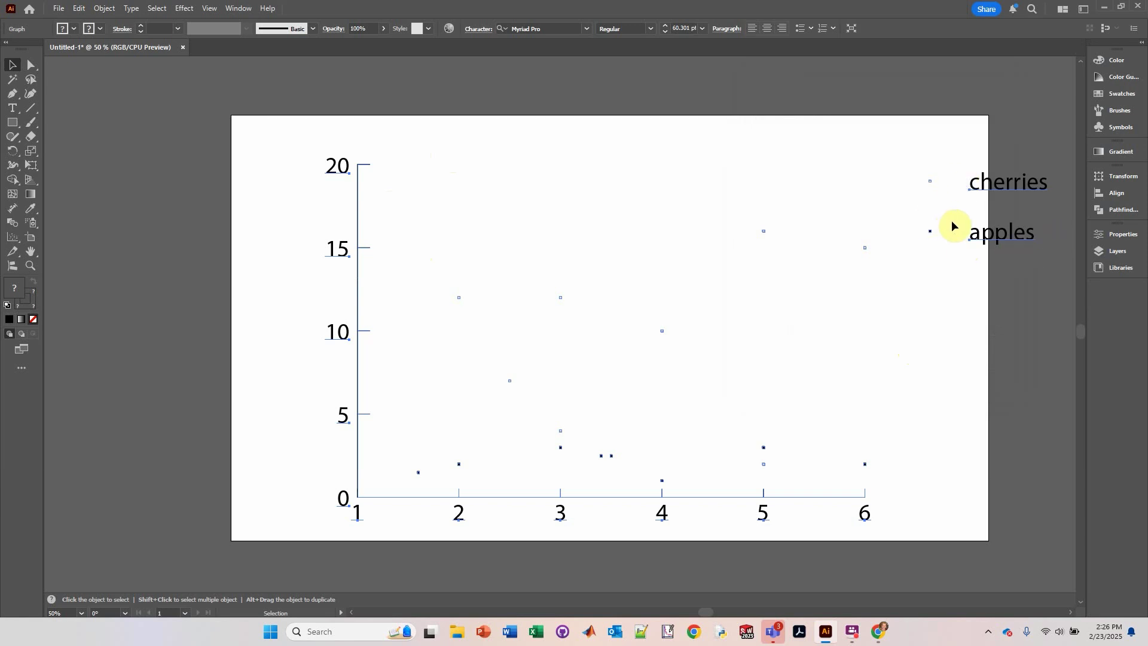
Set tick mark Length to Full Width for both Value Axis and Bottom Axis in Graph Type
right_click(340, 423)
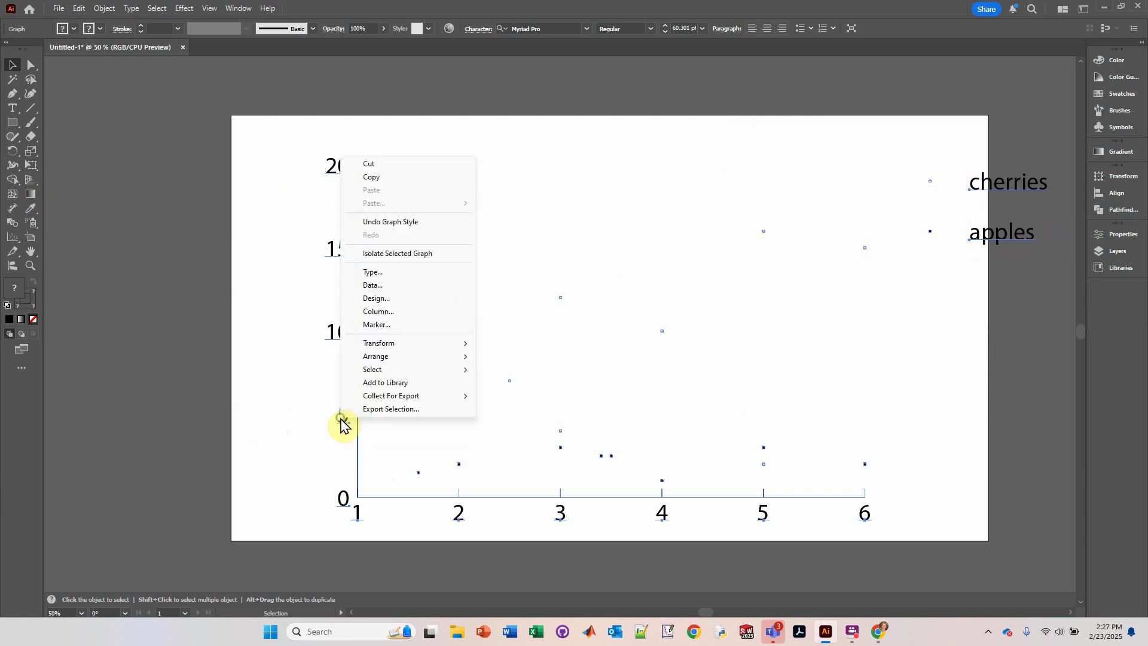
left_click(374, 273)
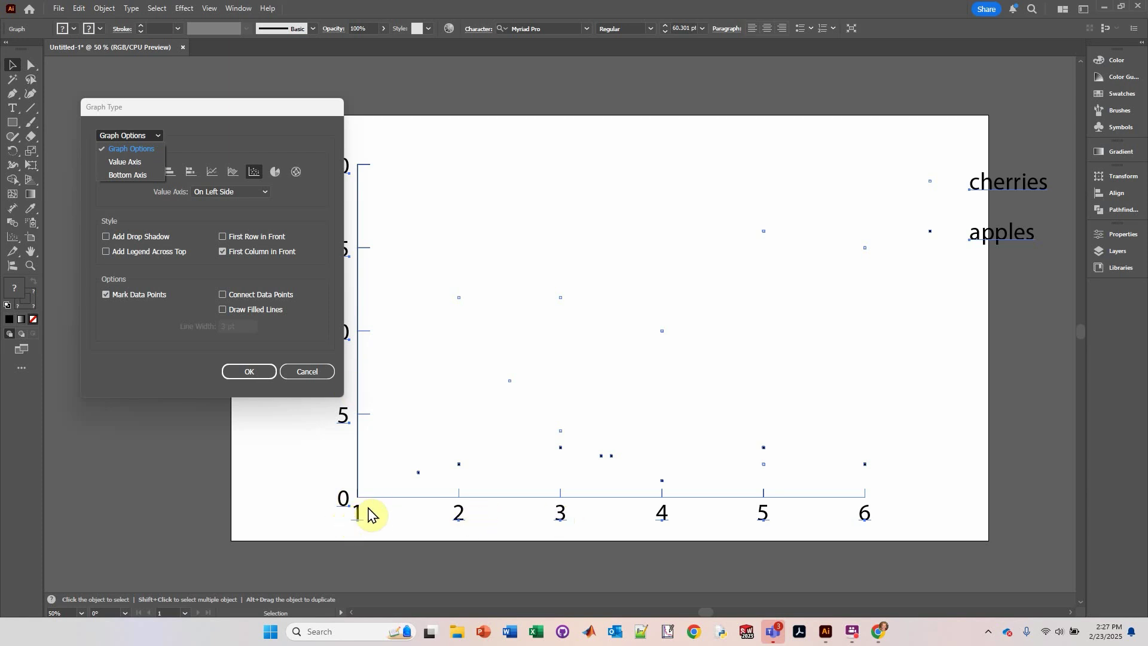
left_click(132, 163)
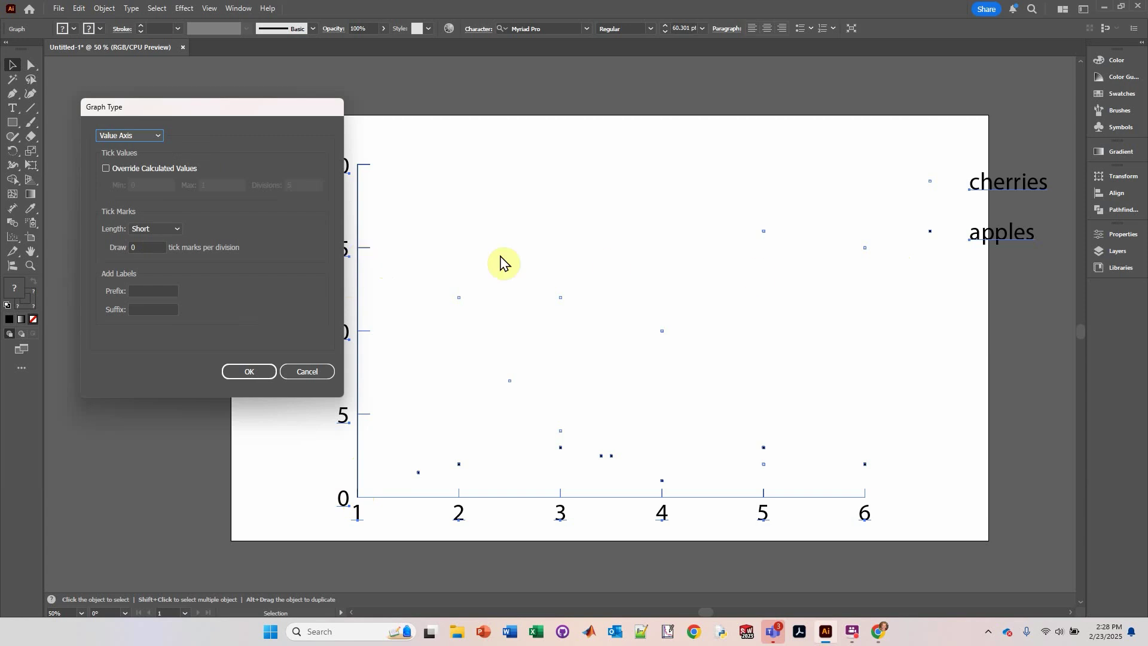
left_click(174, 228)
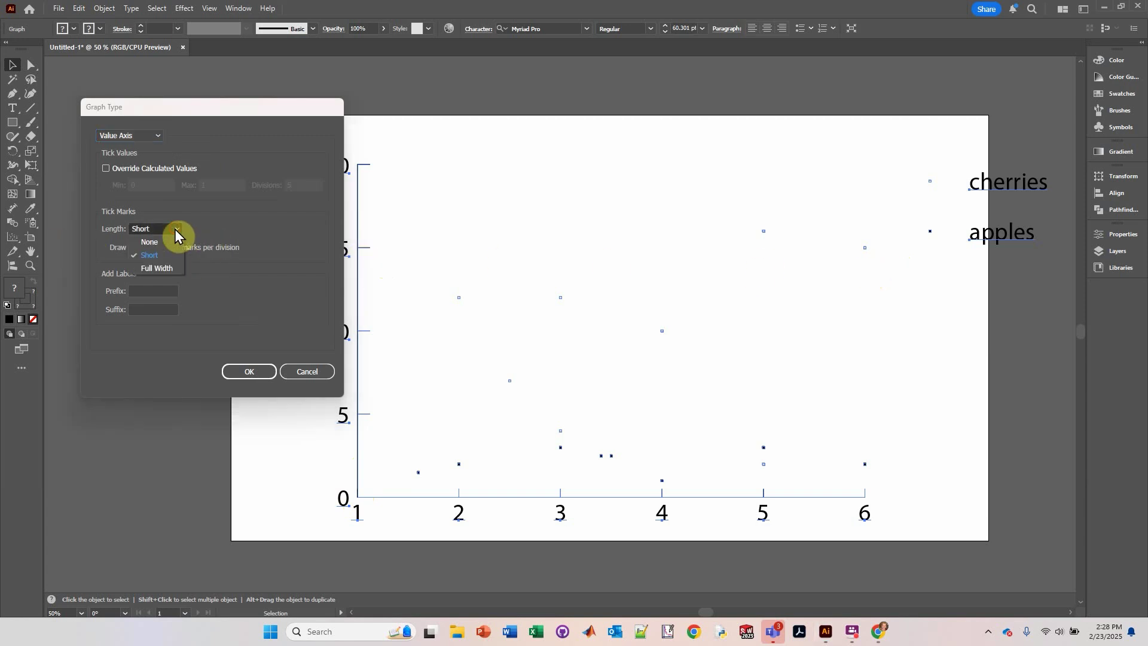
left_click(149, 269)
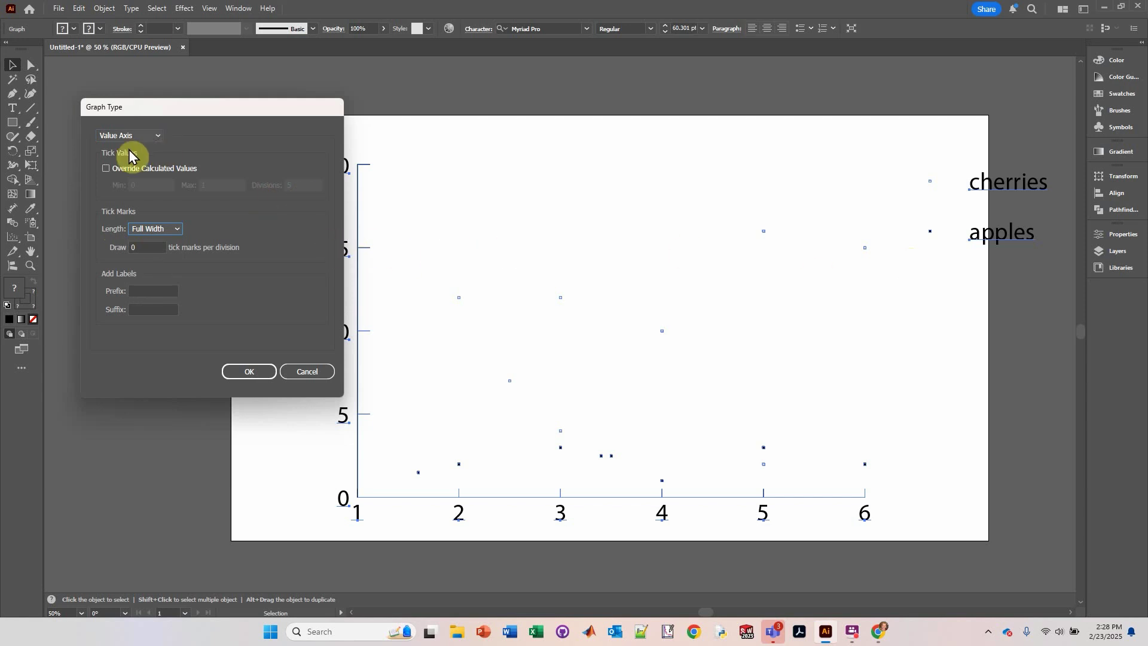
left_click(150, 137)
left_click(134, 170)
left_click(176, 229)
left_click(149, 269)
left_click(242, 368)
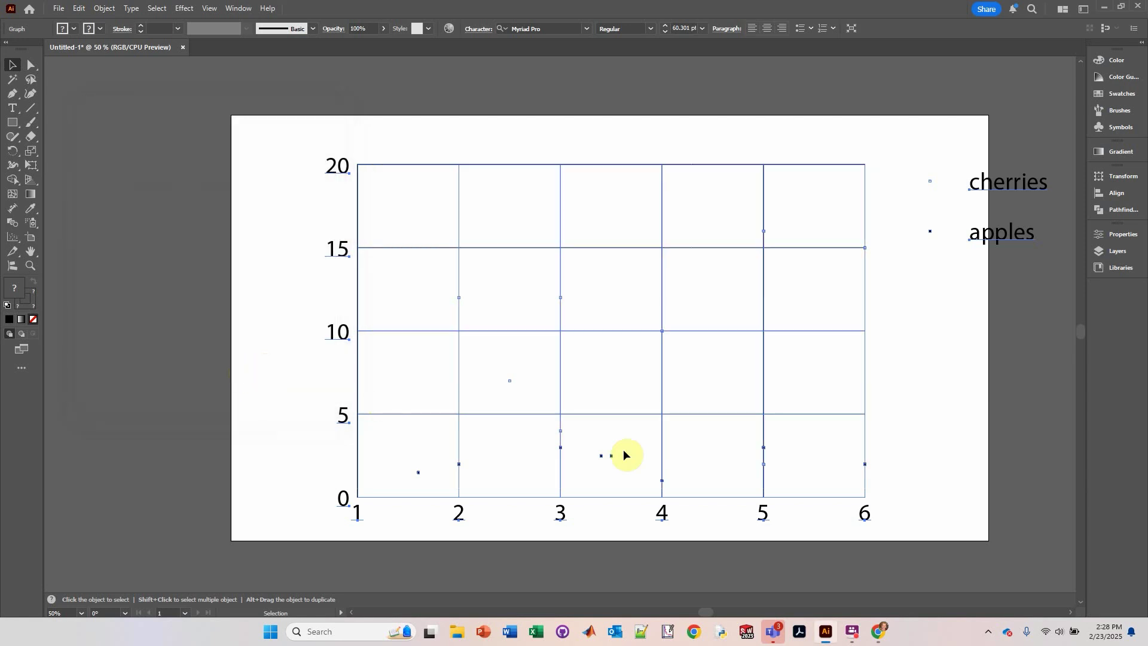
left_click(277, 359)
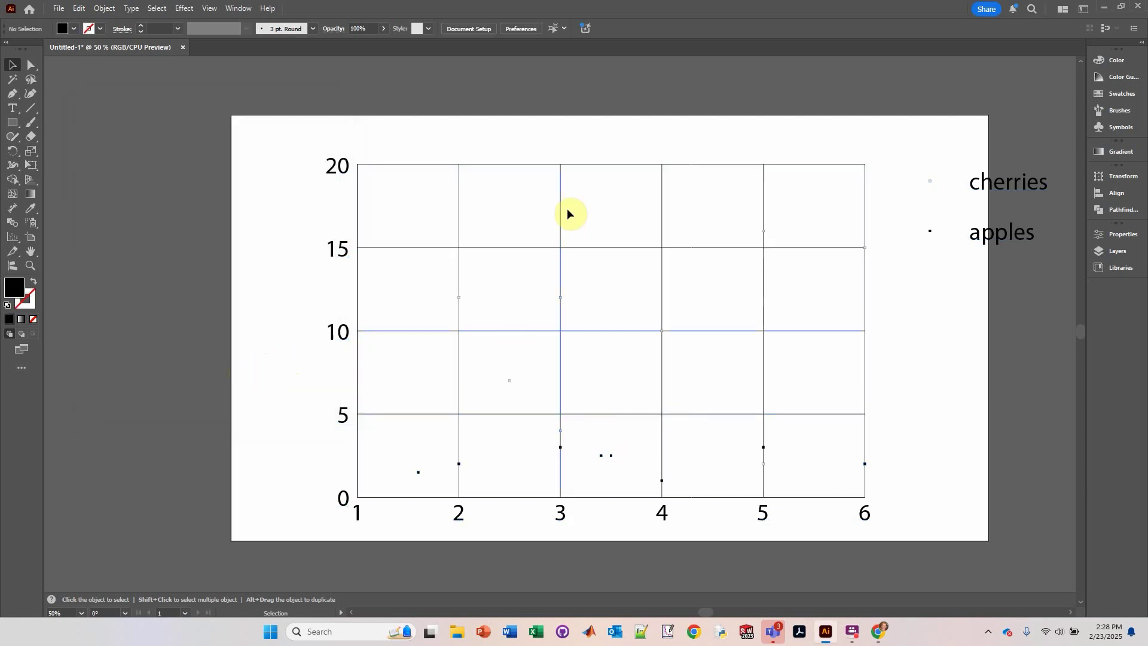
Set tick mark Length to Short on both the Value Axis and Bottom Axis
left_click(349, 337)
right_click(347, 333)
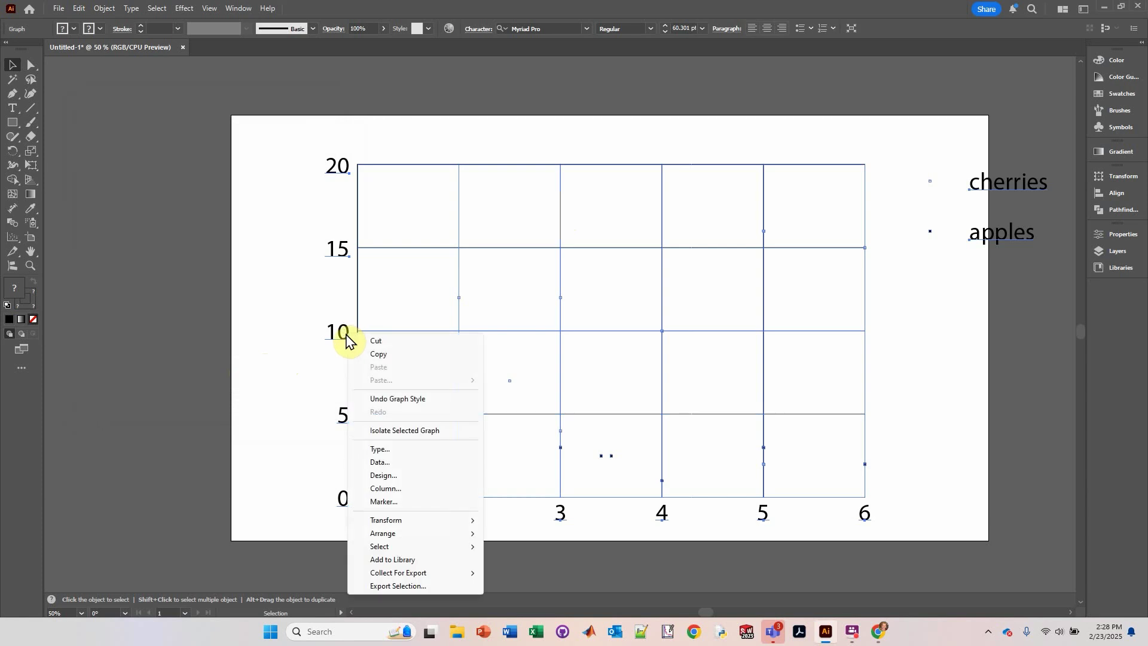
left_click(393, 453)
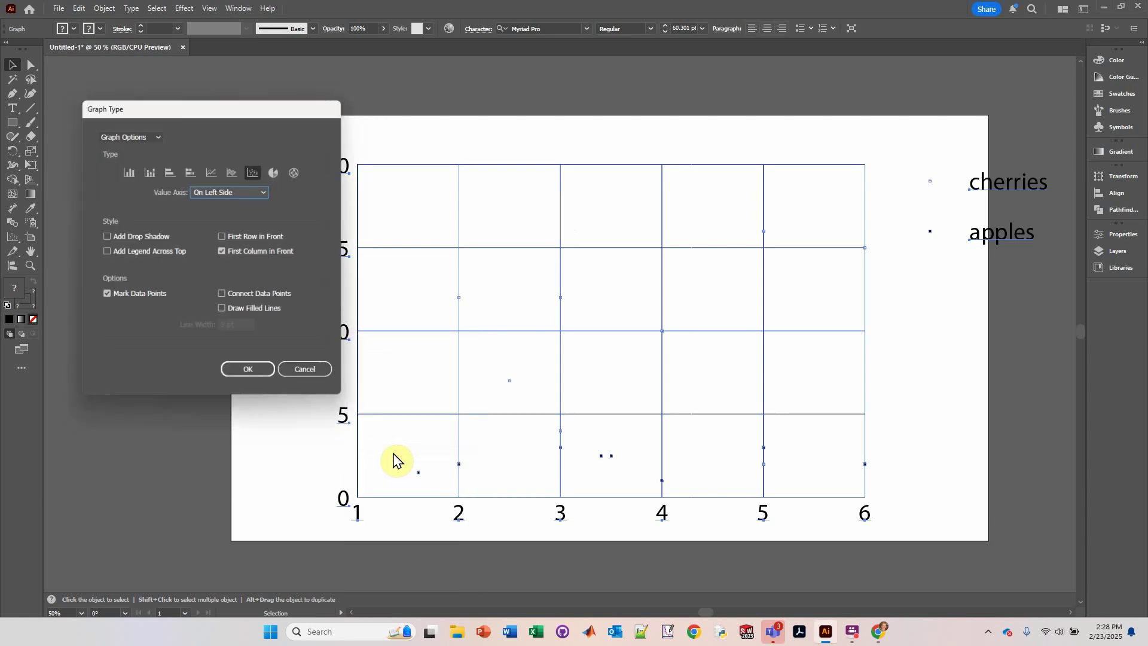
left_click(152, 135)
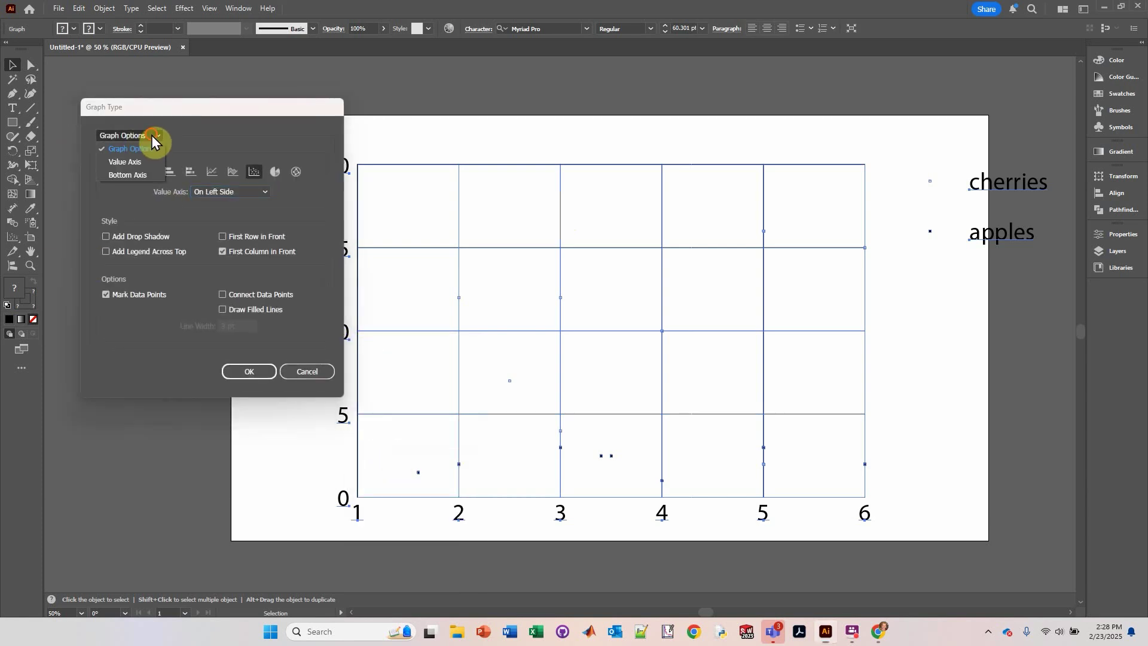
left_click(114, 161)
left_click(178, 229)
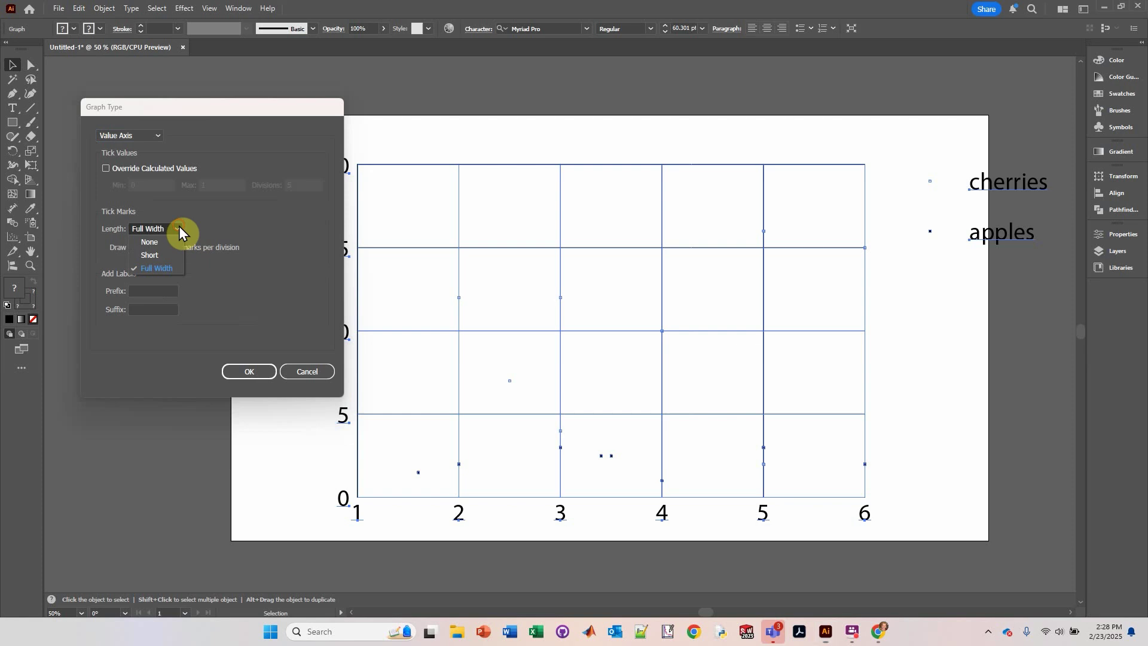
left_click(154, 255)
left_click(149, 137)
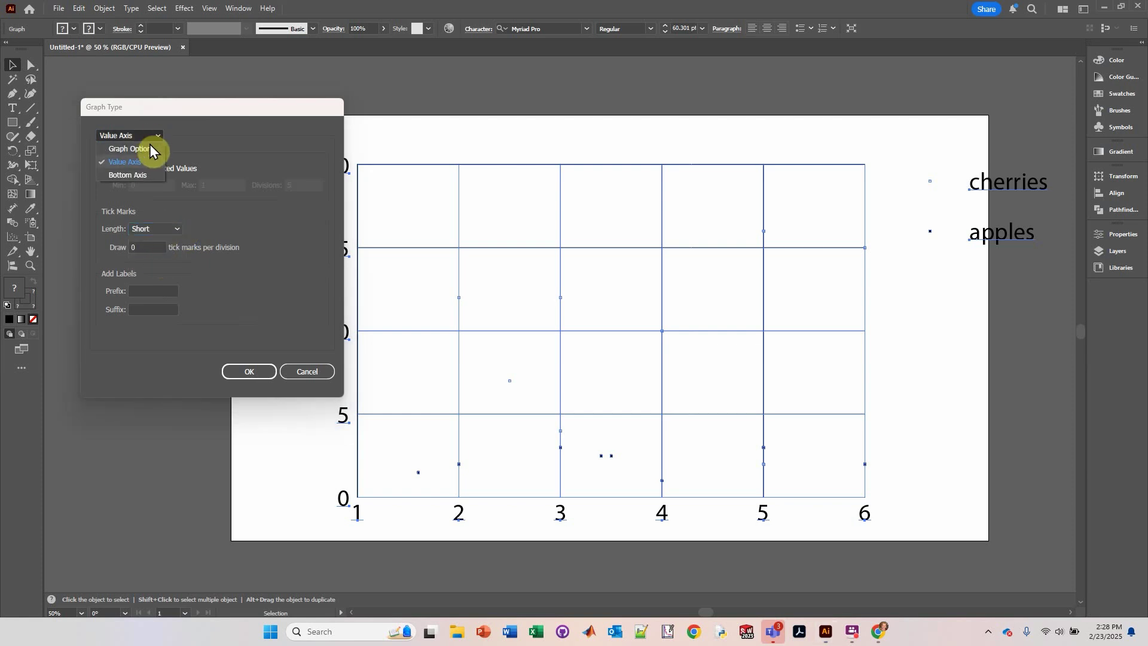
left_click(140, 175)
left_click(175, 231)
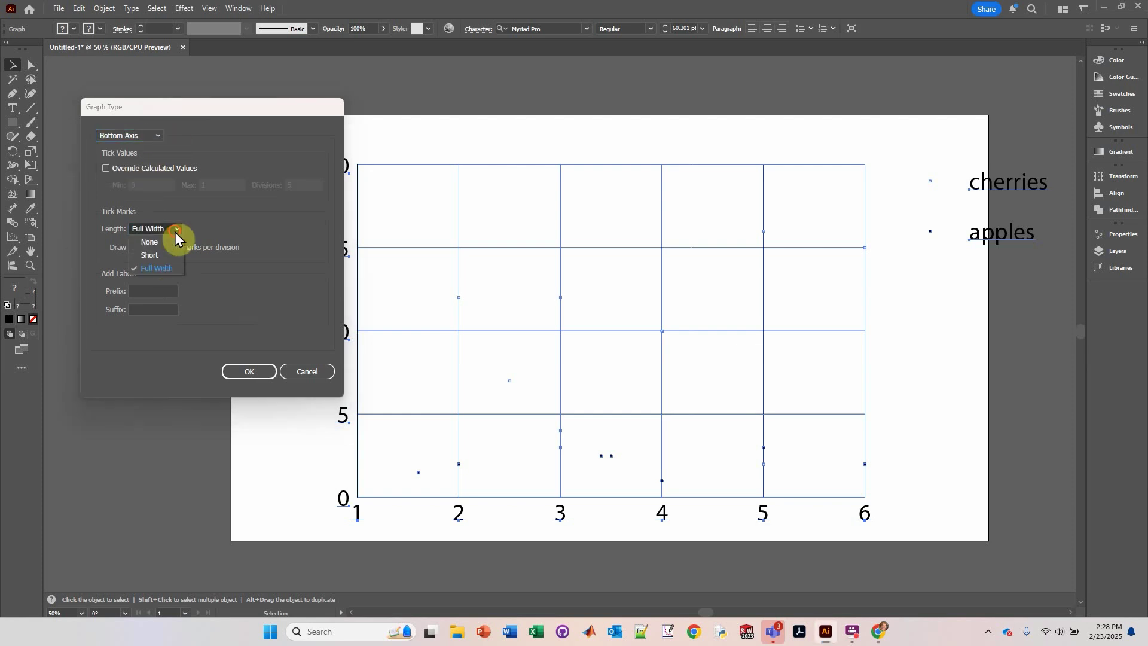
left_click(150, 255)
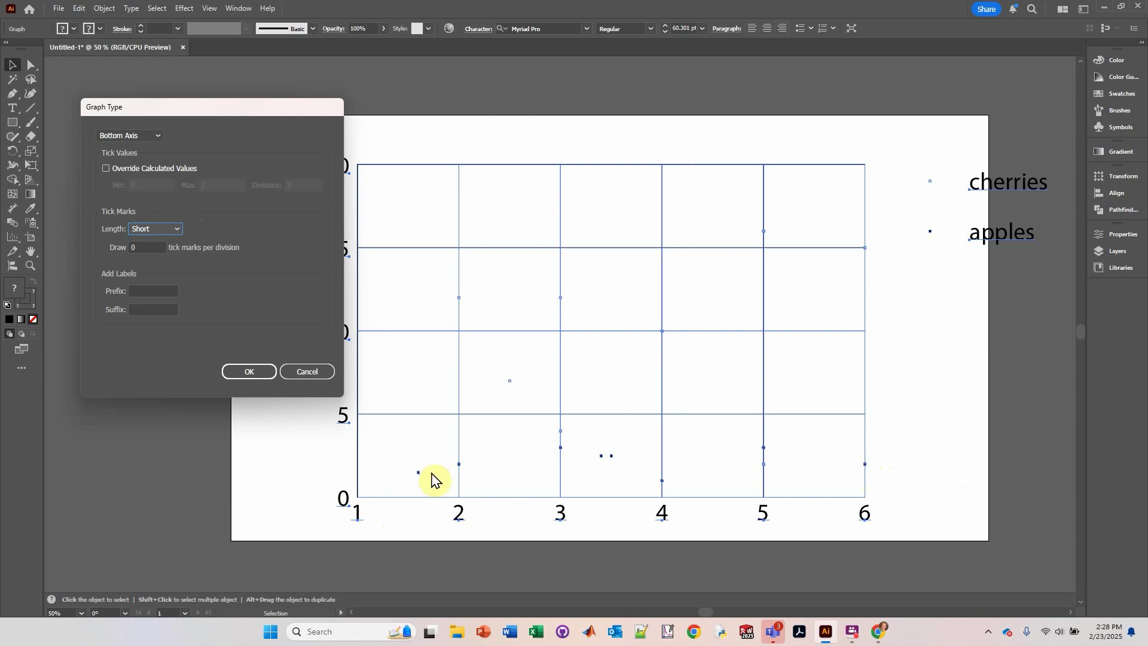
Override the Bottom Axis tick values with Min 0 and Max 6, and apply
left_click(106, 168)
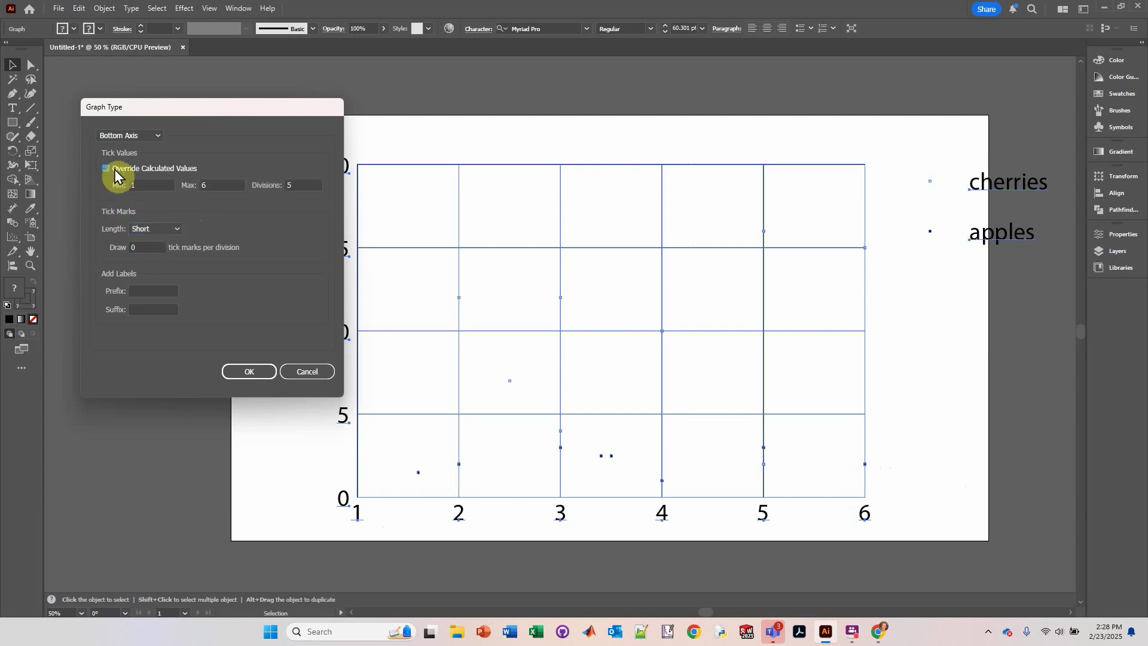
left_click_drag(140, 184, 119, 185)
double_click(135, 184)
left_click(192, 185)
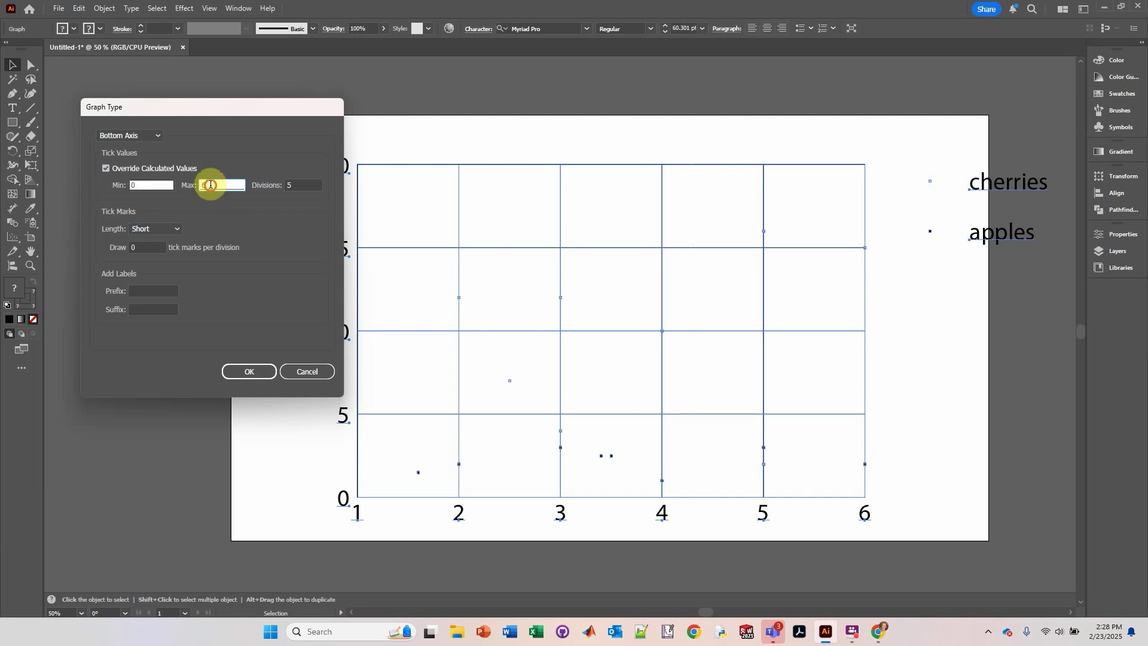
left_click(243, 372)
left_click(294, 416)
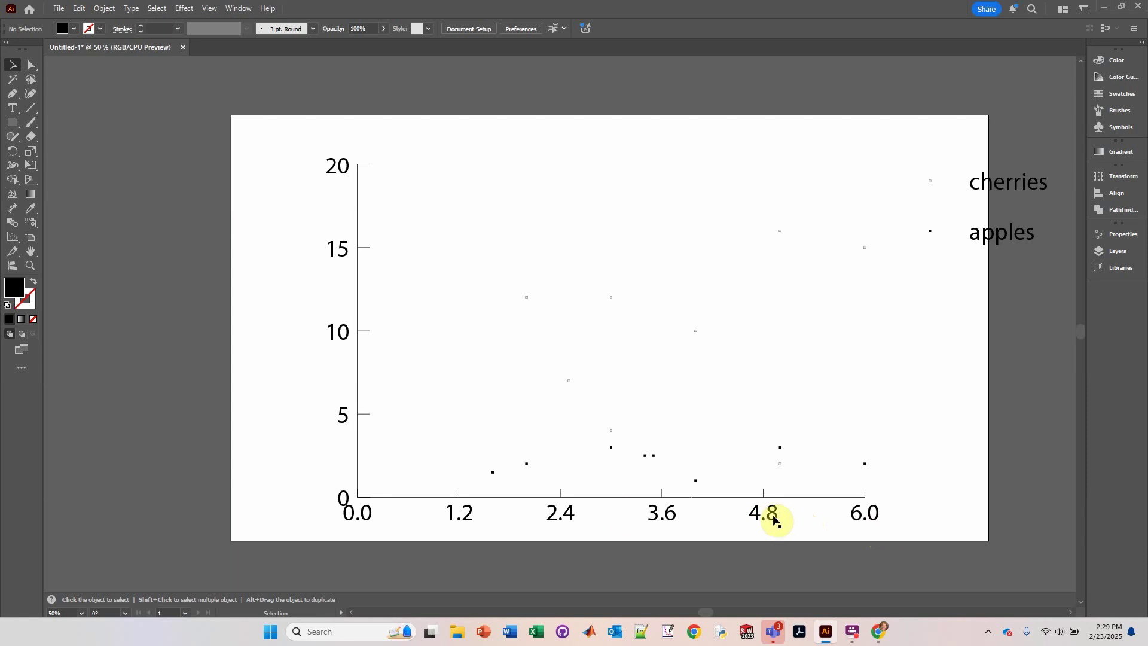
Change the Bottom Axis divisions to 6 in the Graph Type settings
right_click(362, 516)
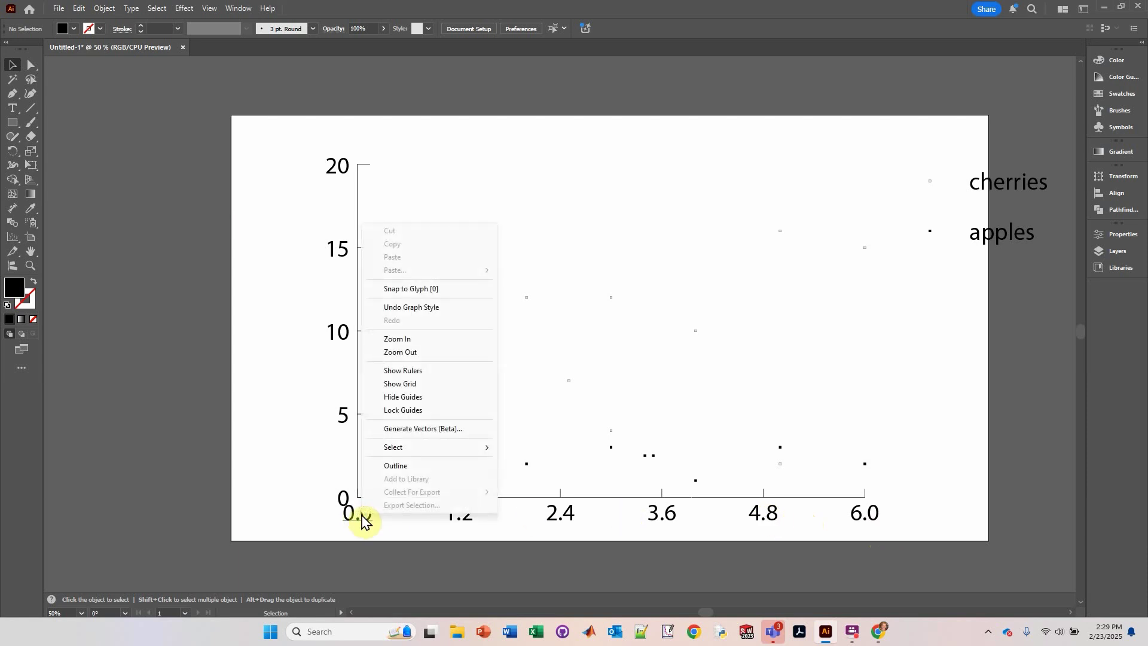
left_click(341, 422)
left_click(342, 418)
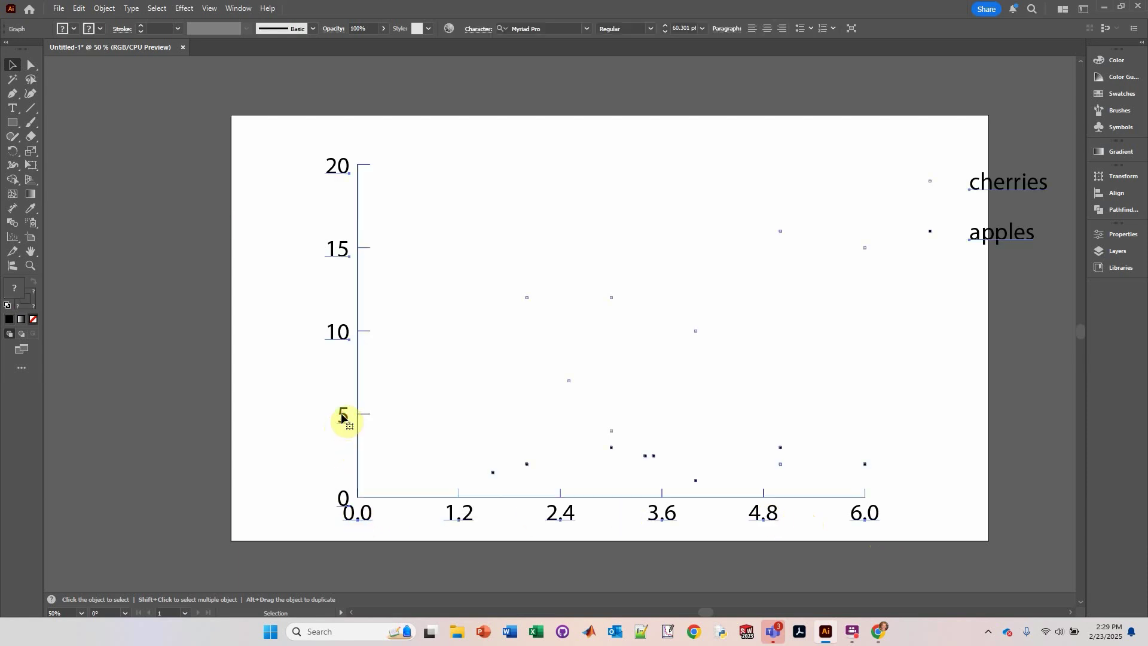
right_click(343, 418)
left_click(382, 276)
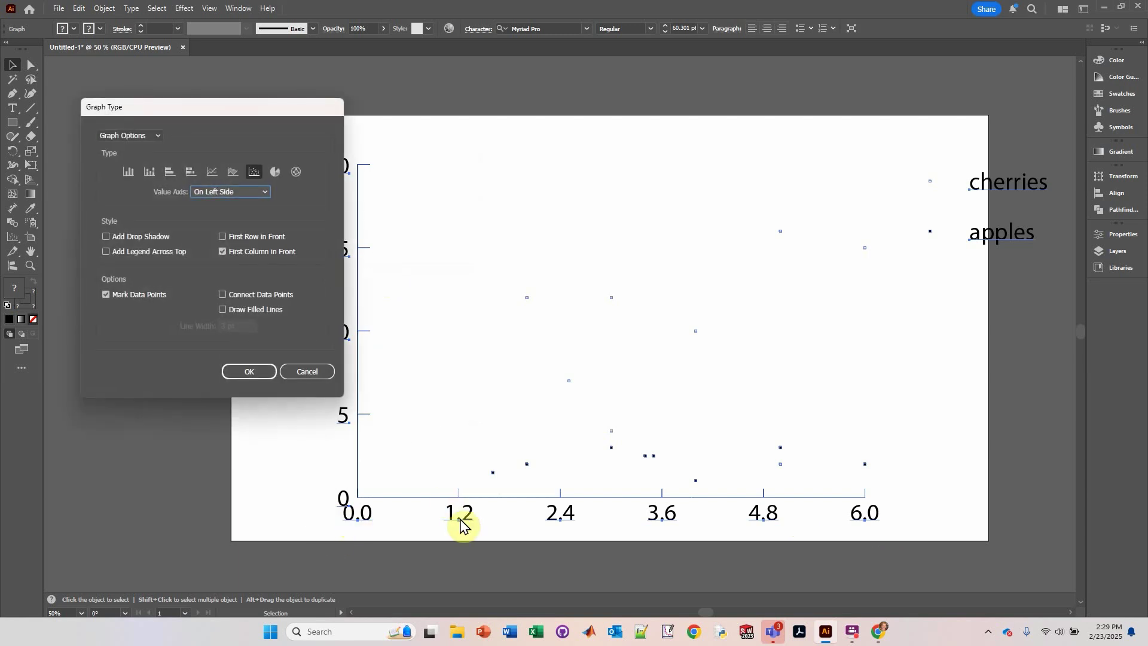
left_click(154, 135)
left_click(132, 160)
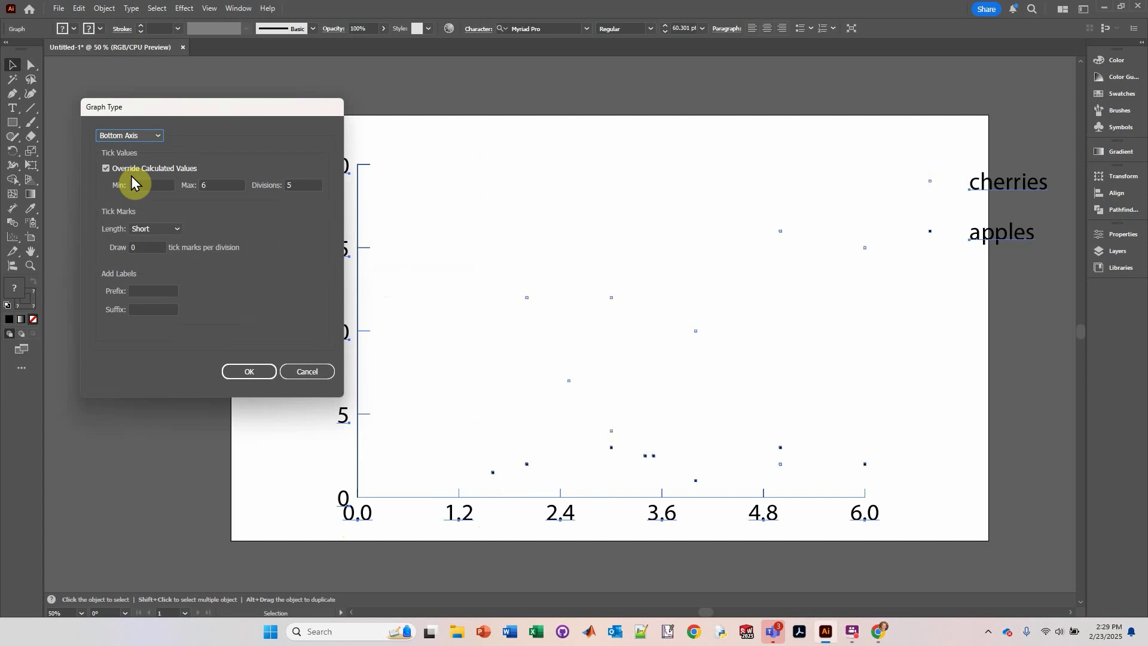
double_click(291, 184)
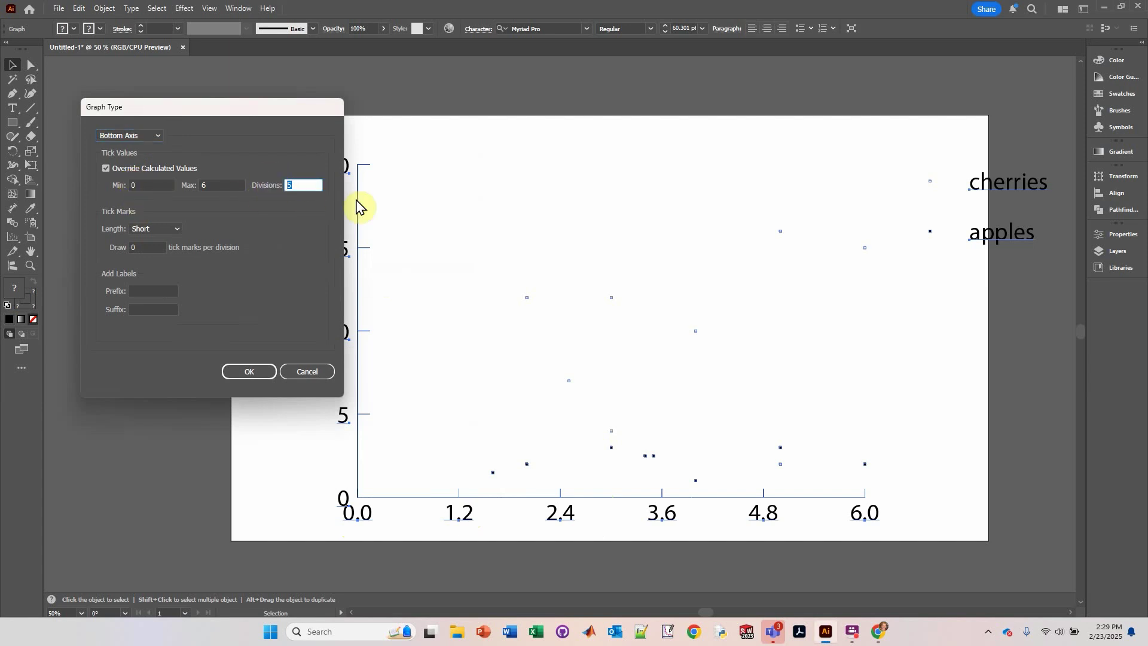
type("6")
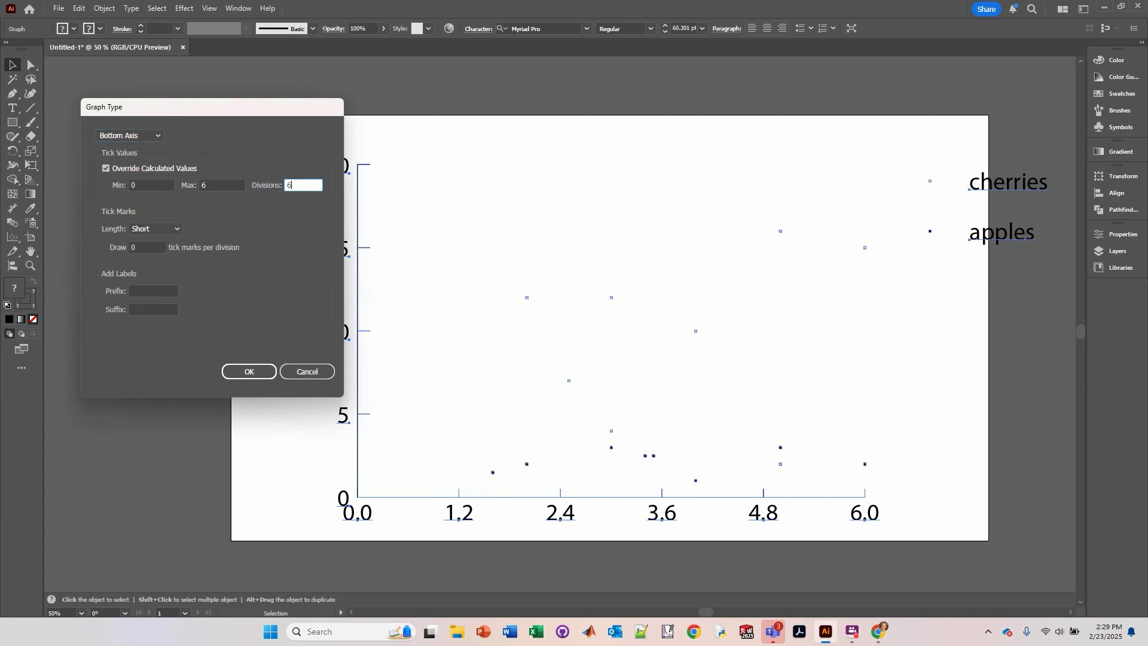
left_click(221, 184)
left_click(250, 374)
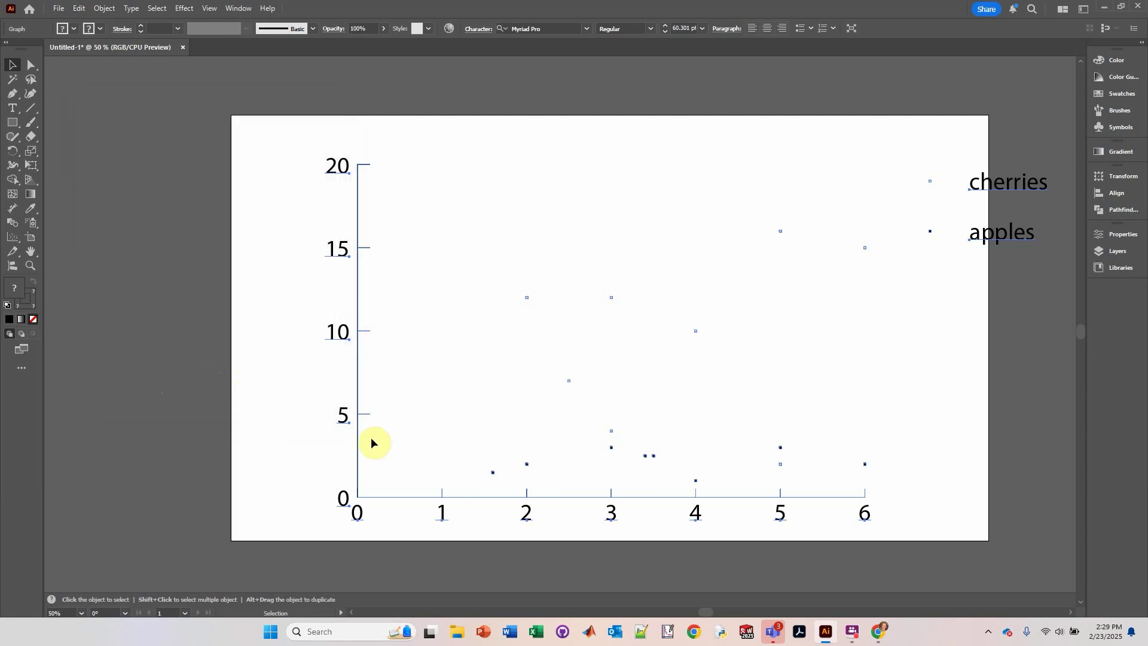
left_click(489, 214)
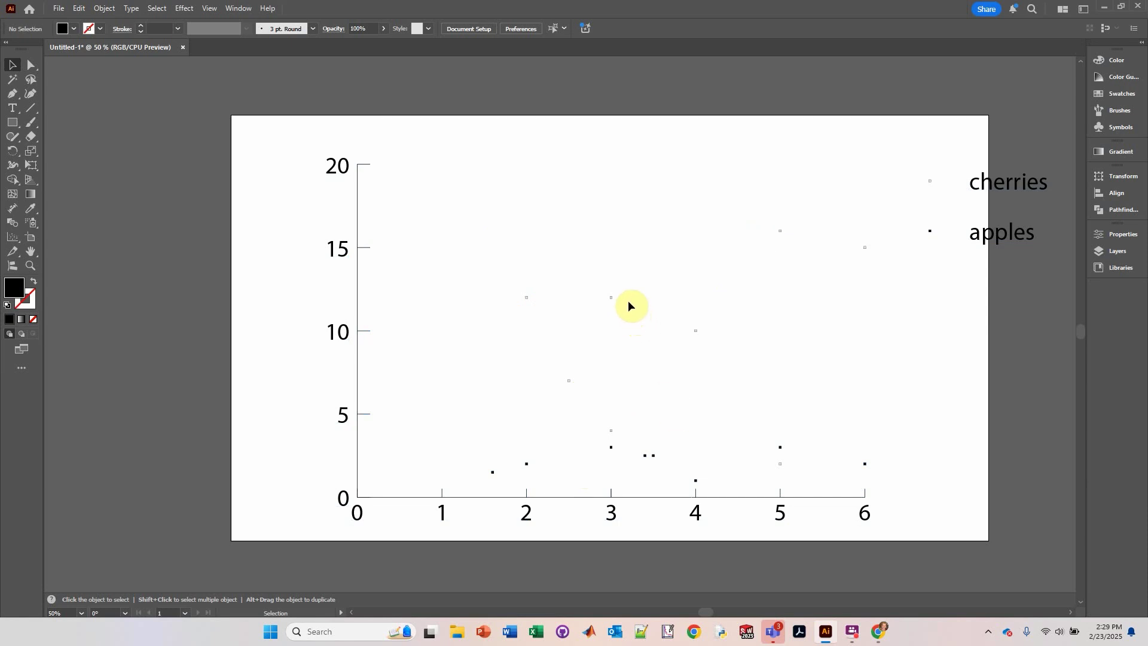
Zoom in and draw a small black square over a data marker, then move it up and right
scroll(628, 300, "up", 4)
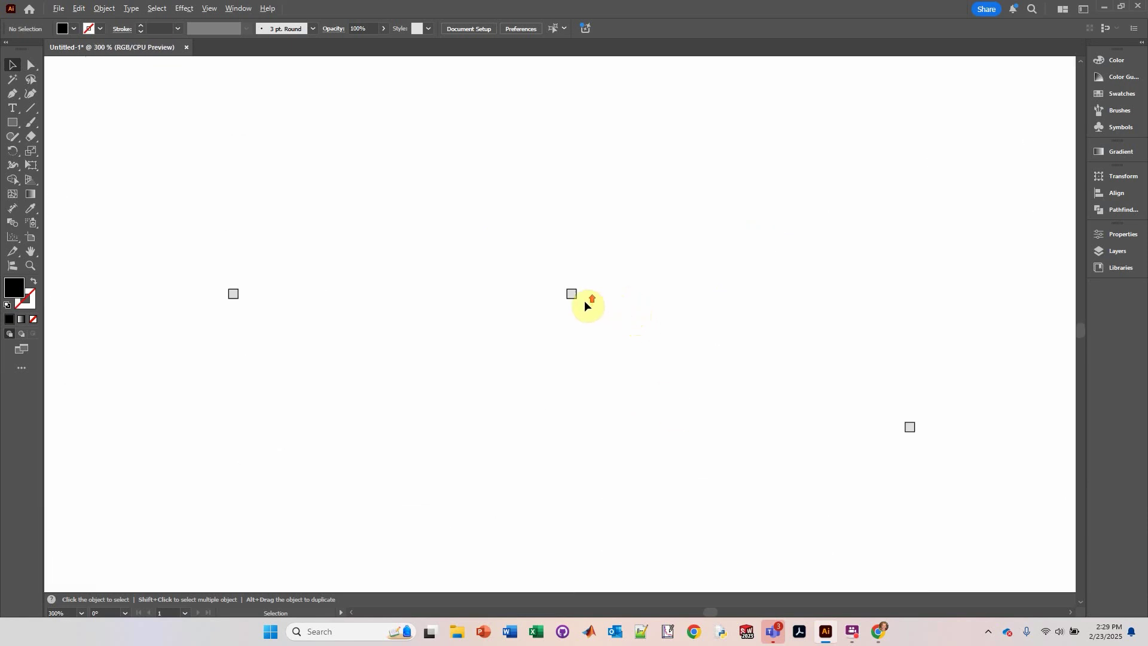
scroll(616, 272, "up", 2)
scroll(621, 263, "up", 2)
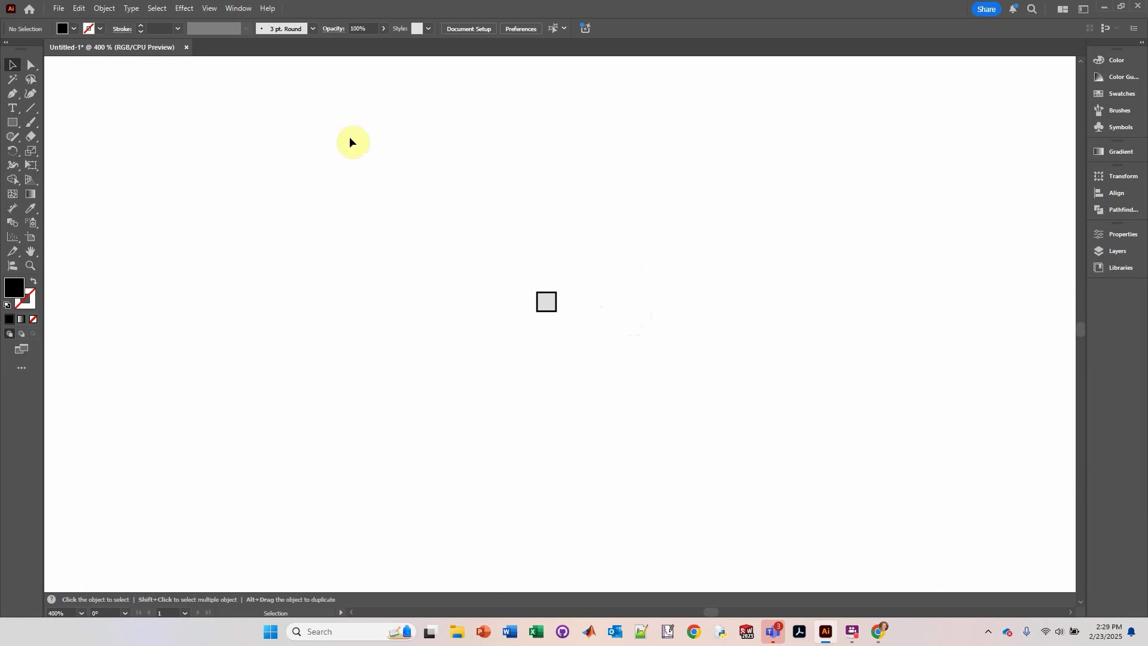
left_click(12, 122)
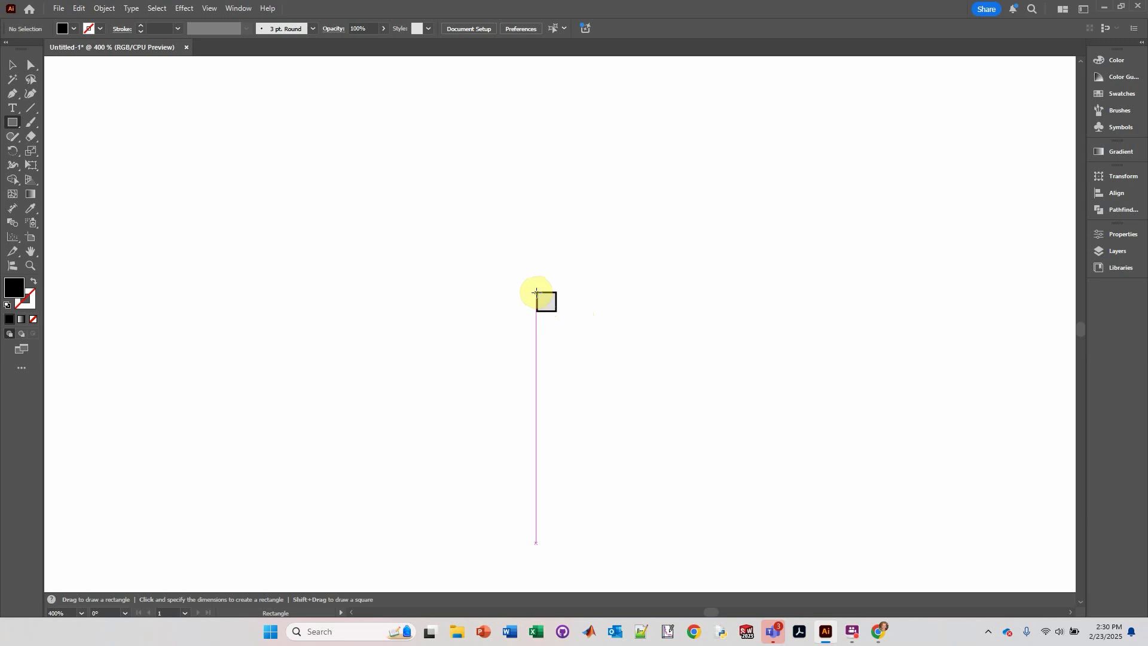
left_click_drag(537, 292, 555, 310)
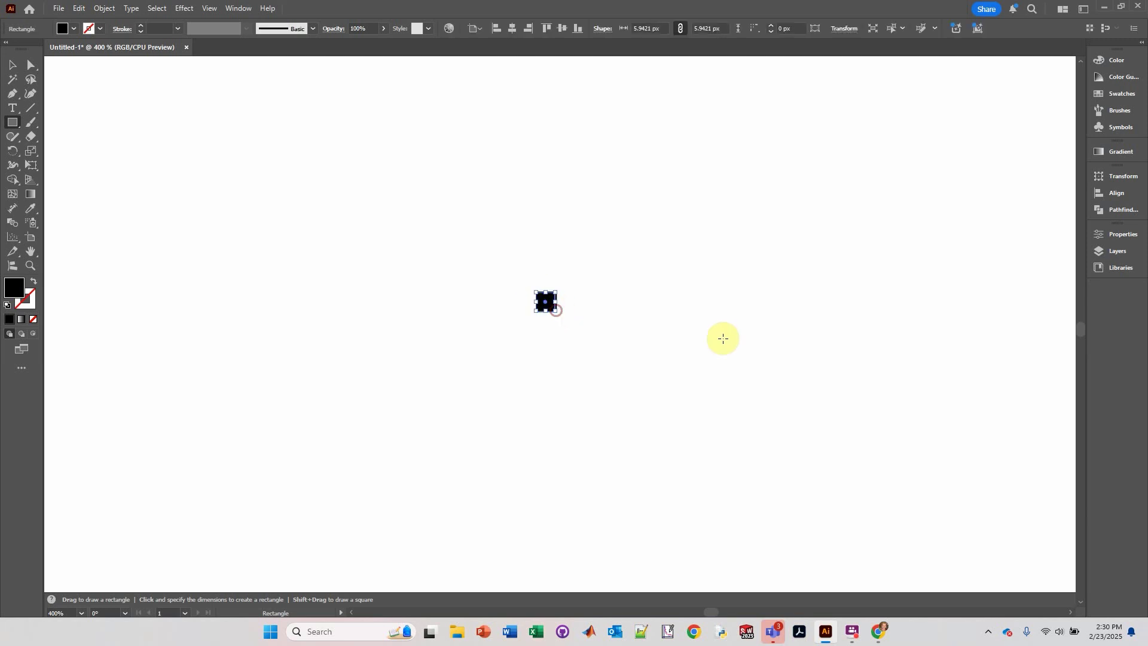
left_click(13, 67)
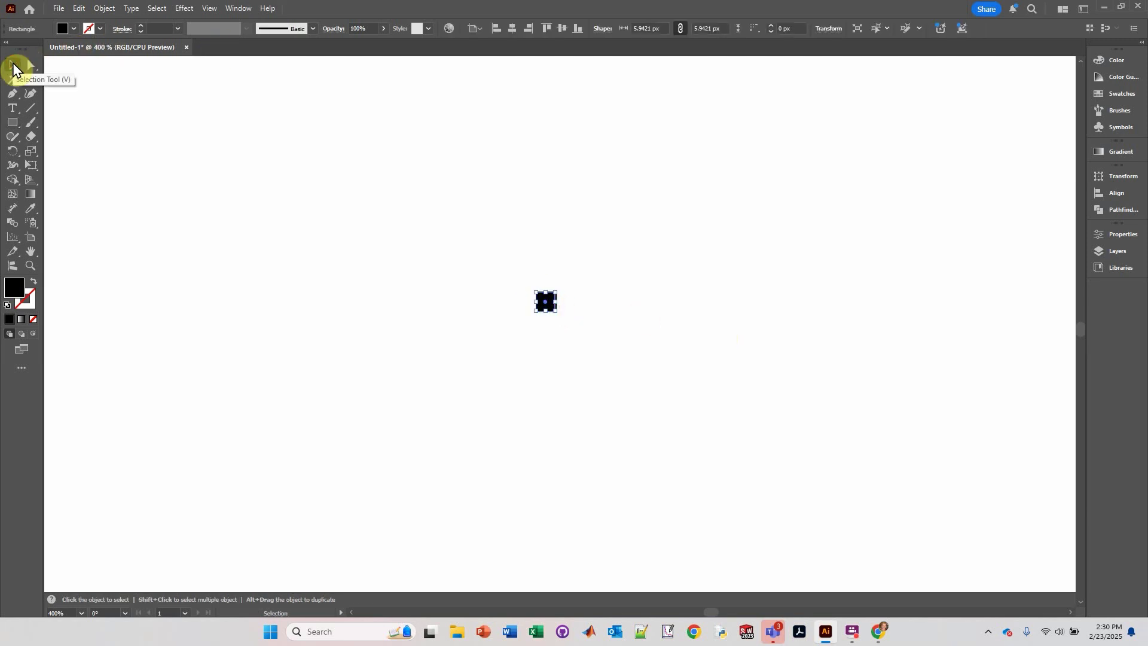
left_click_drag(544, 305, 790, 218)
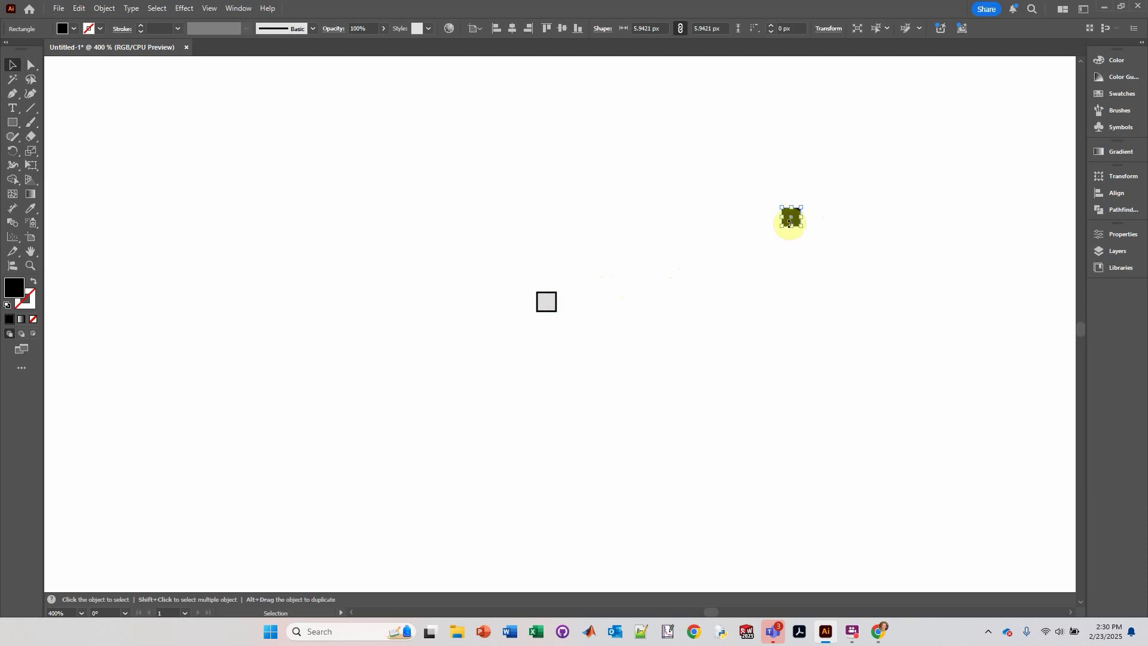
left_click(733, 236)
scroll(733, 235, "up", 3)
scroll(733, 236, "right", 5)
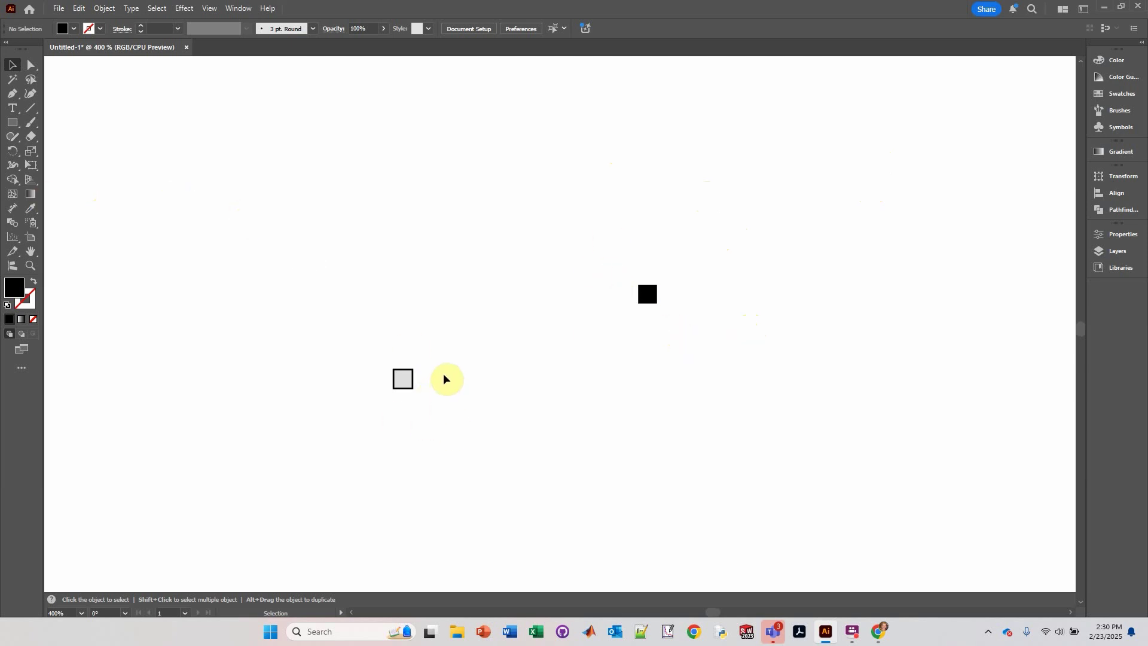
Draw a larger black square and rotate it 45° into a diamond
left_click(10, 127)
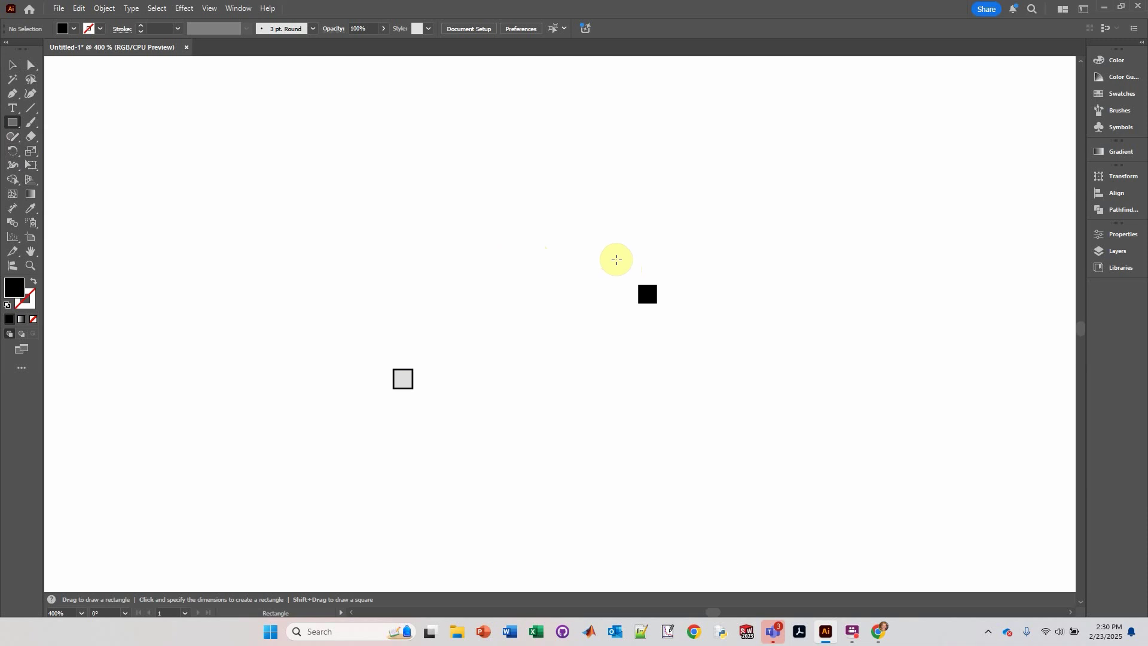
left_click_drag(623, 257, 686, 319)
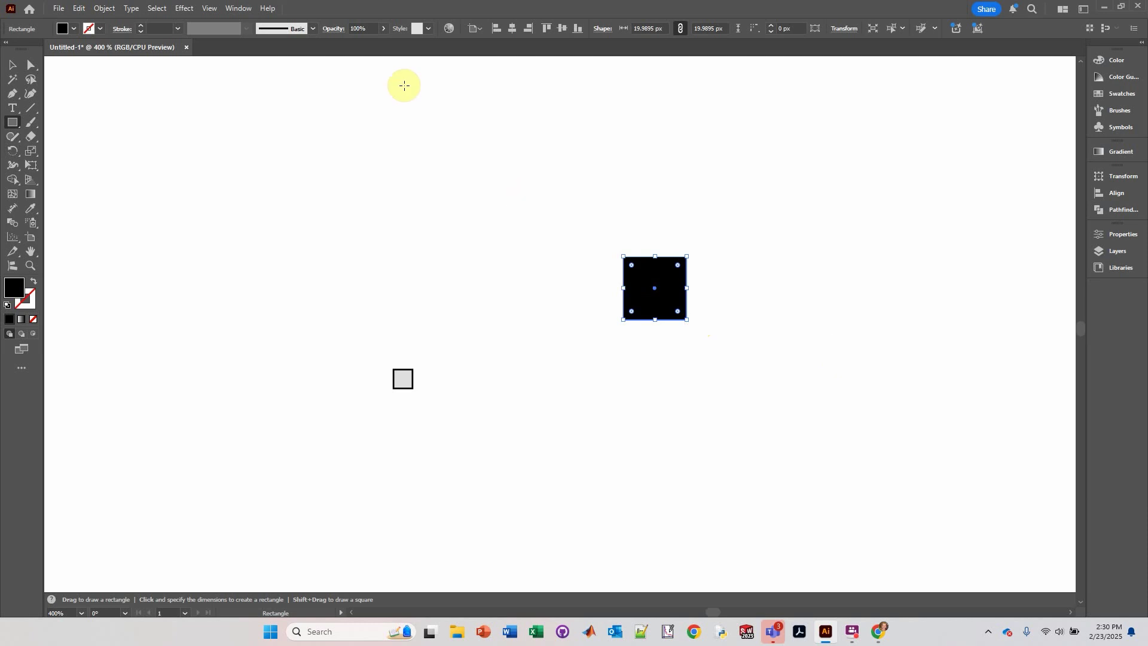
left_click(11, 62)
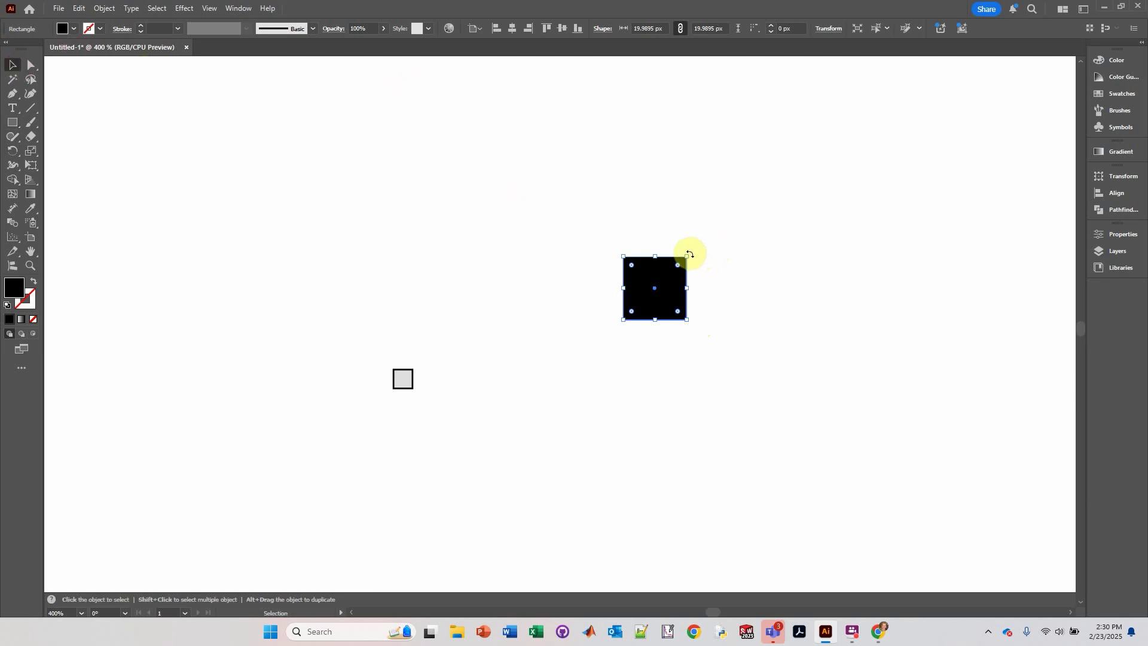
left_click_drag(690, 252, 664, 232)
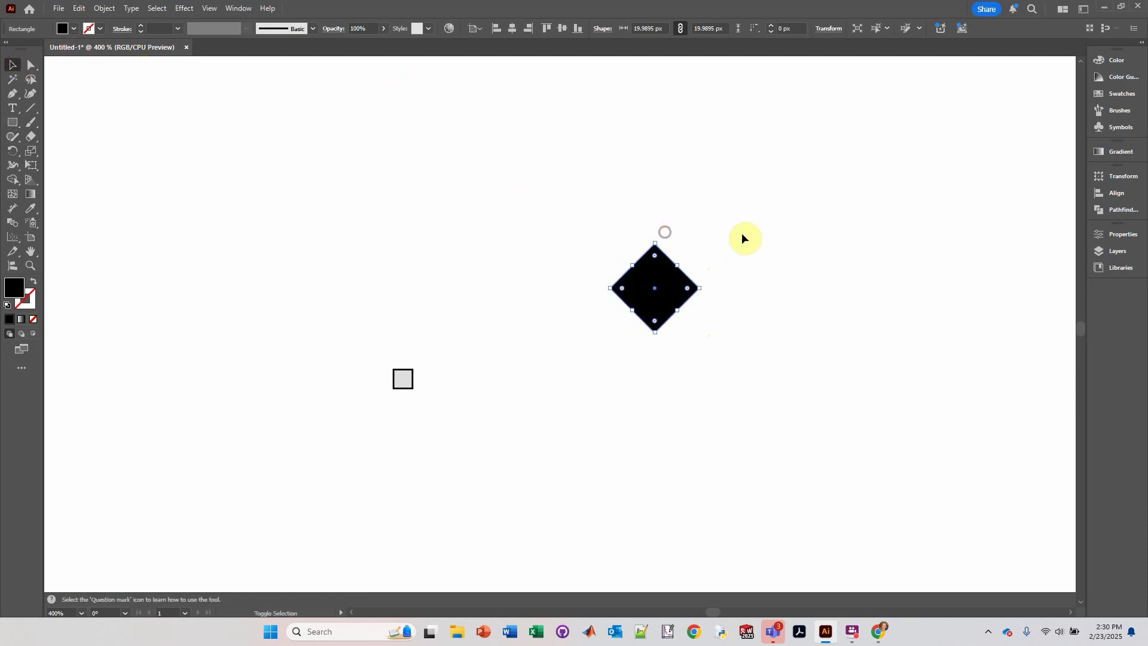
Stretch the diamond taller by nudging its top point up and bottom point down, then reselect it
key("a")
left_click(661, 223)
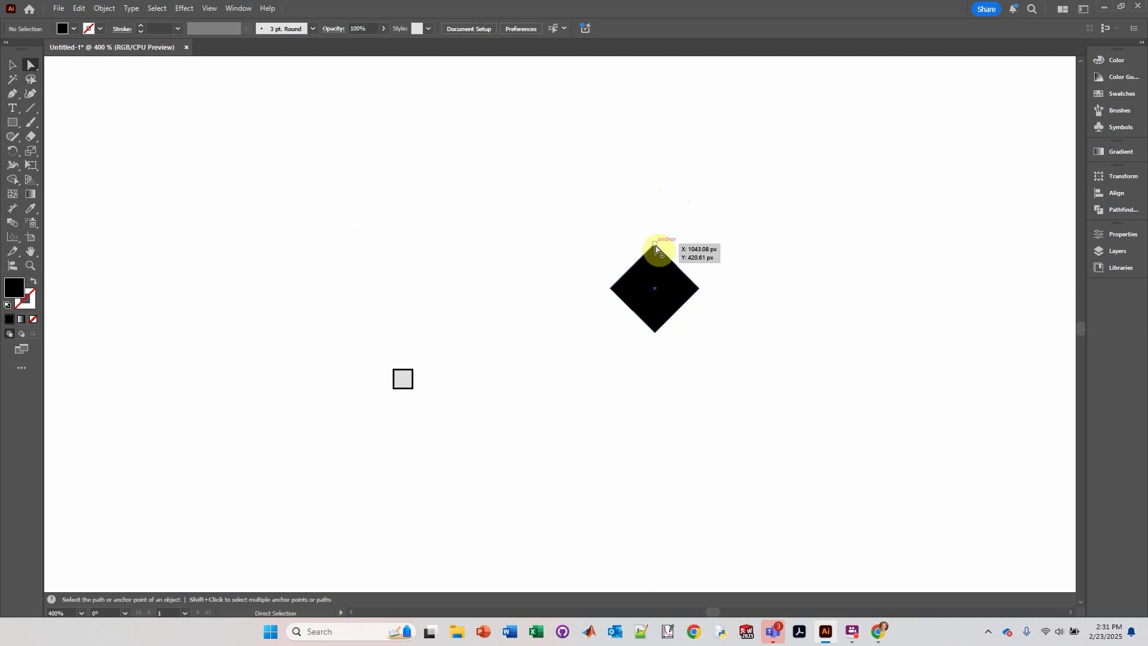
left_click(655, 244)
key("Up")
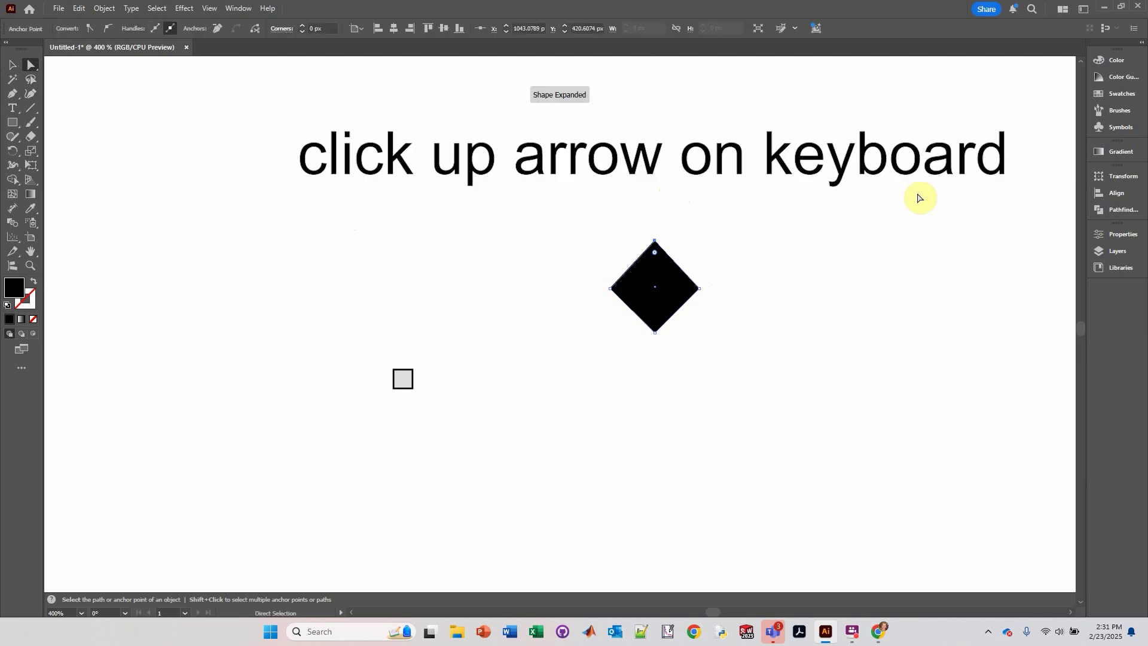
key("Up")
key("Up")
key("Up")
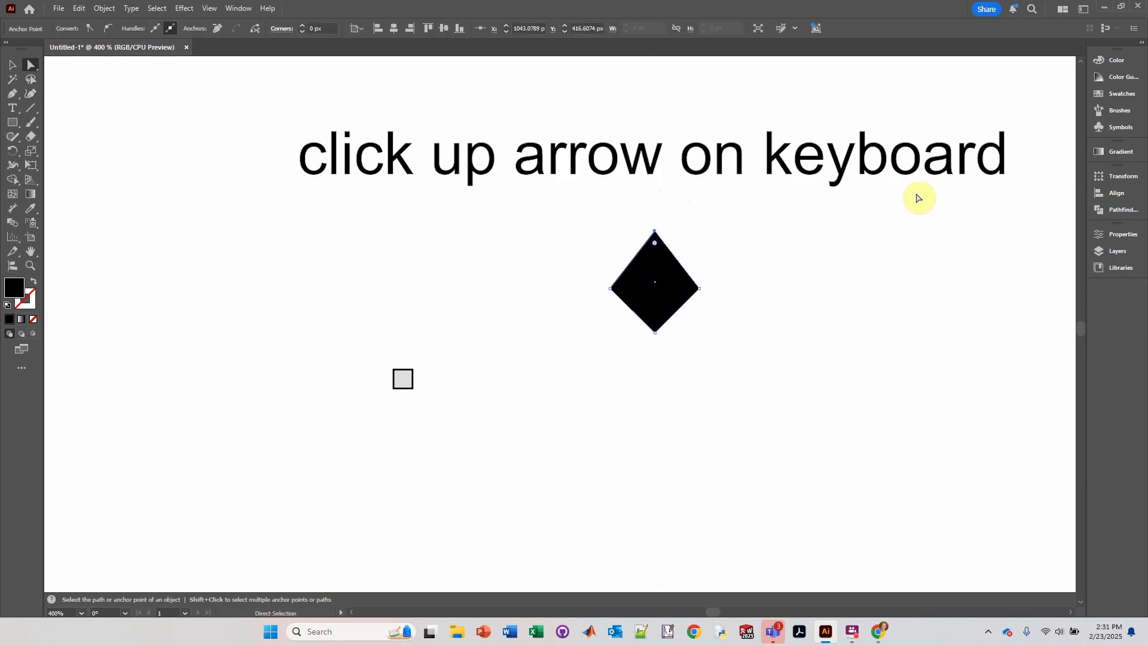
left_click(654, 332)
key("Down")
key("Down")
key("Down")
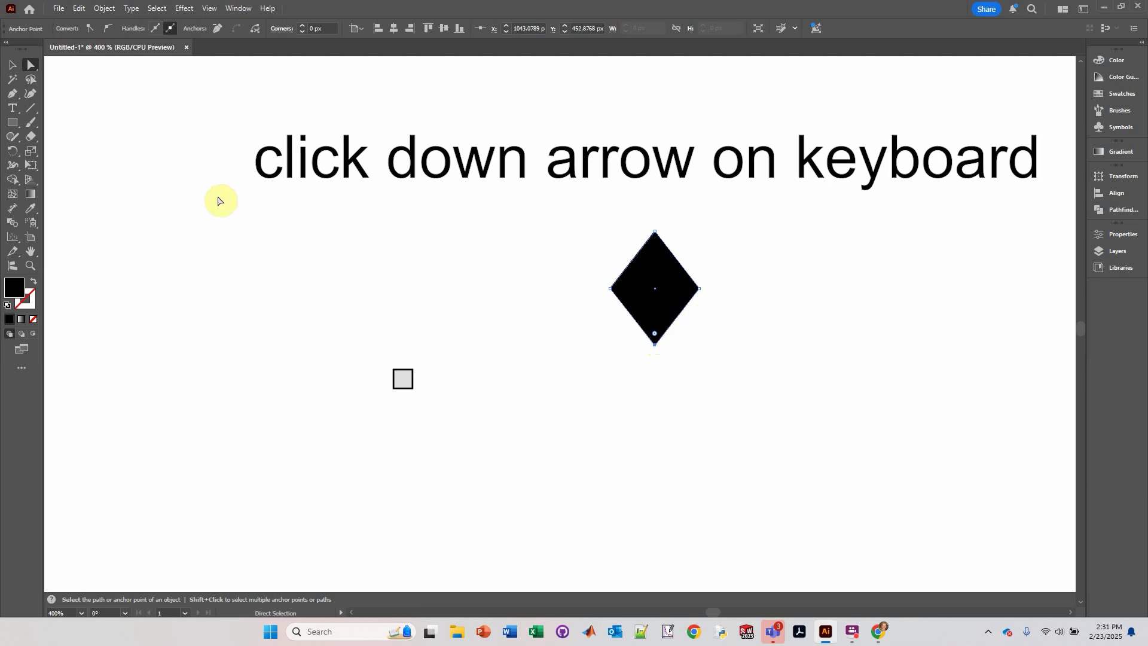
left_click(12, 64)
left_click(476, 155)
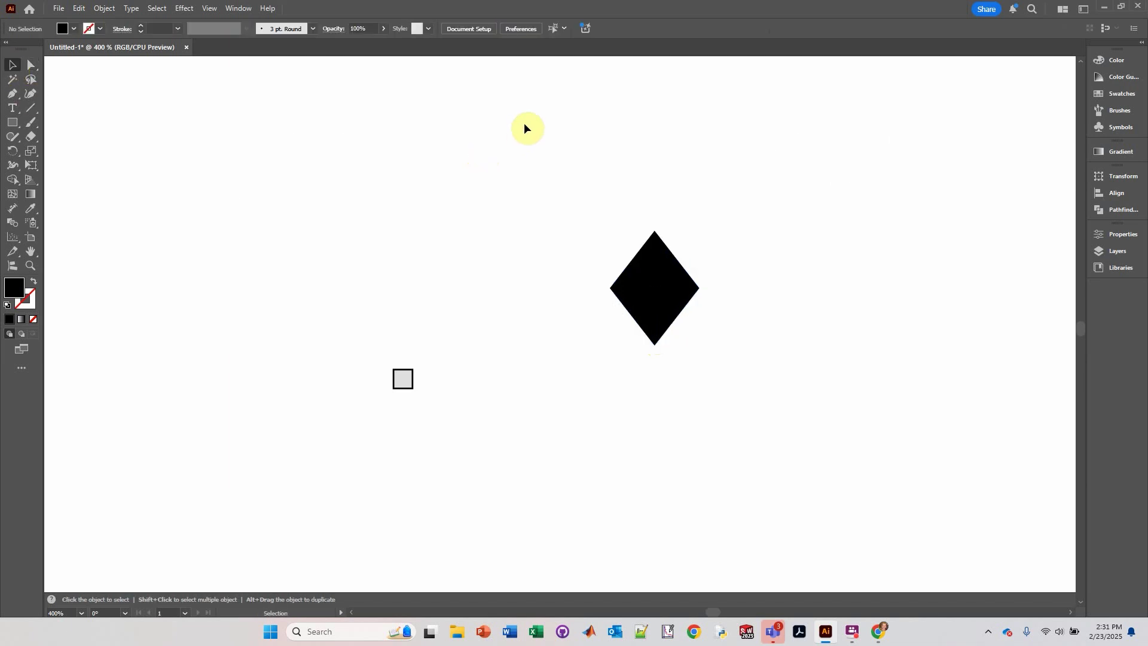
left_click(663, 305)
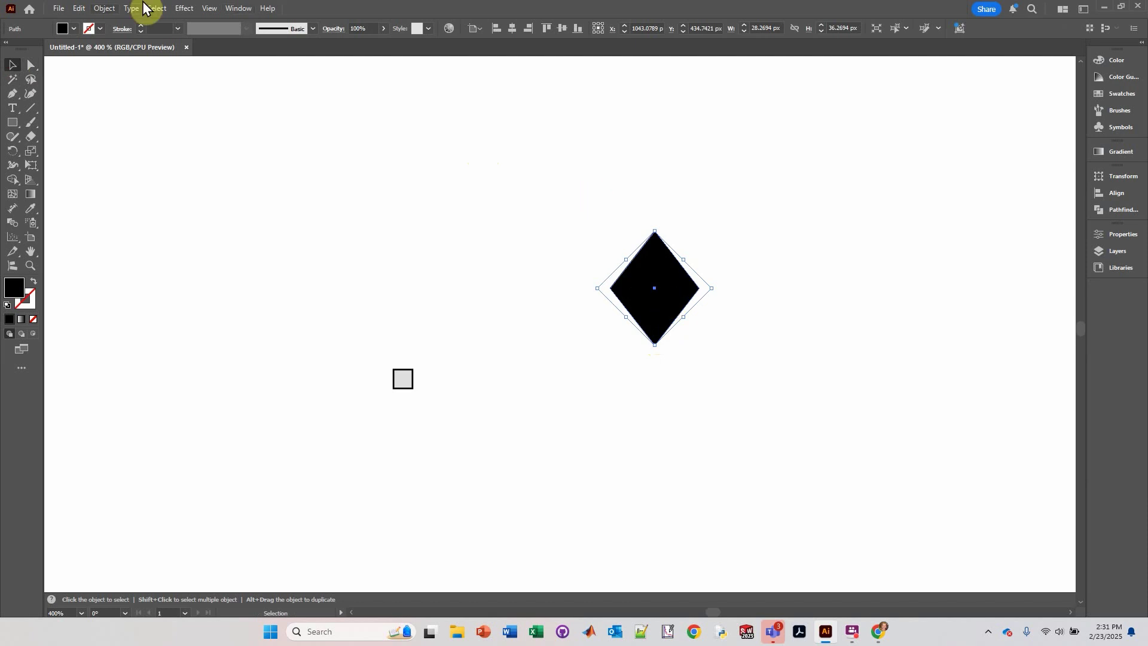
Give the diamond a black stroke and red fill, and move it higher
left_click(97, 29)
left_click(33, 73)
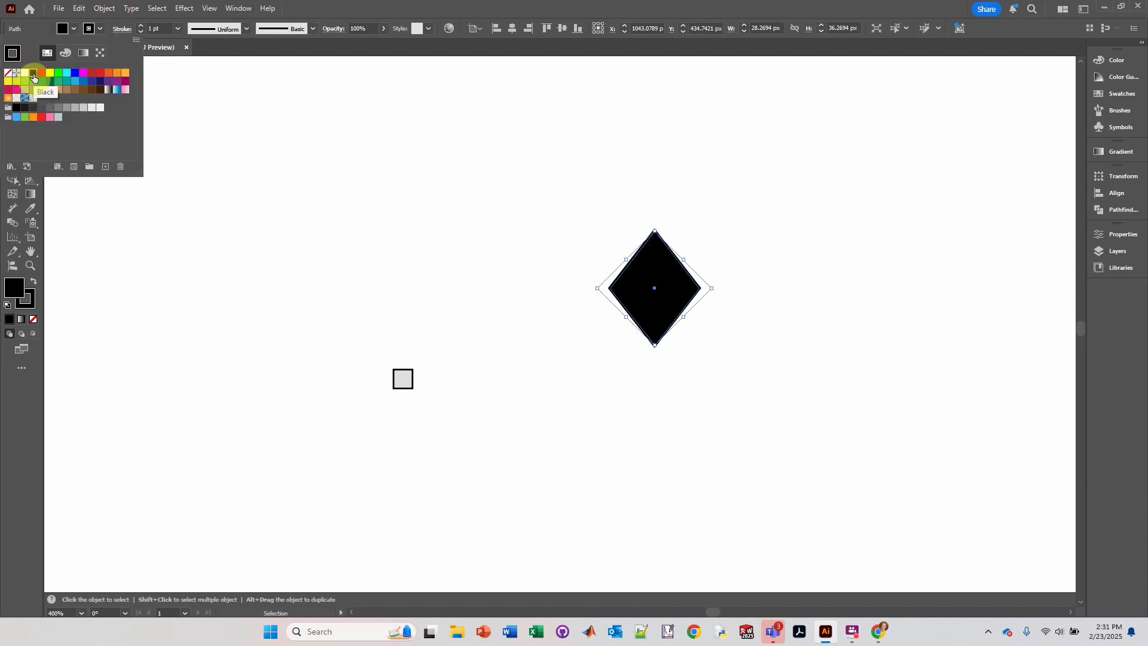
left_click(84, 27)
left_click(65, 28)
left_click(40, 73)
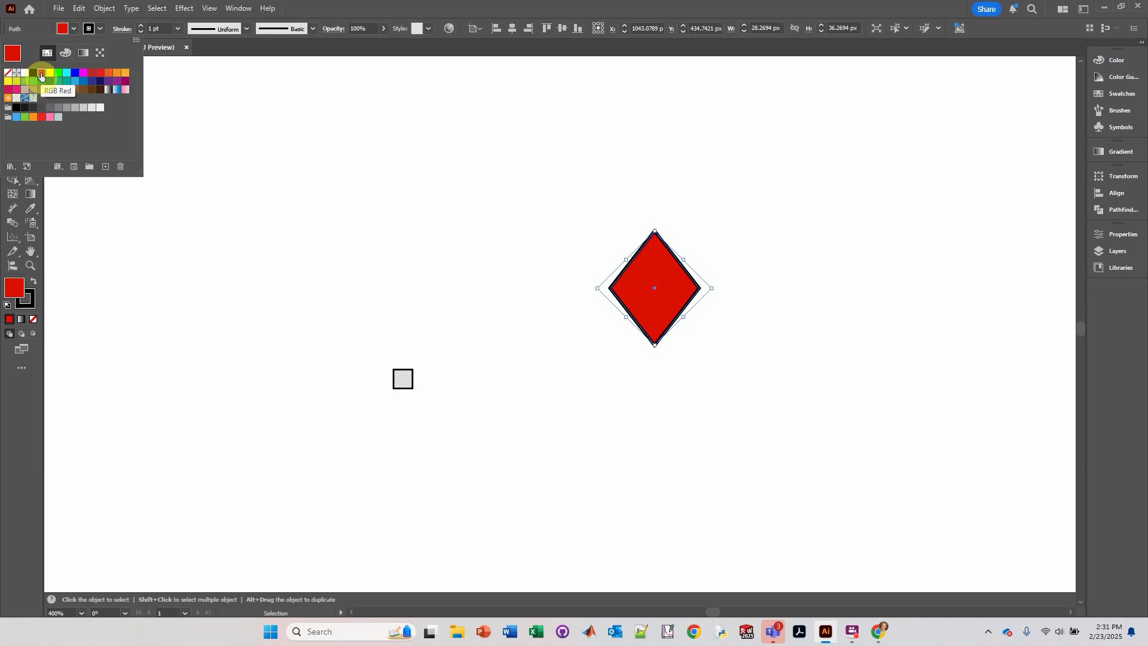
left_click(285, 130)
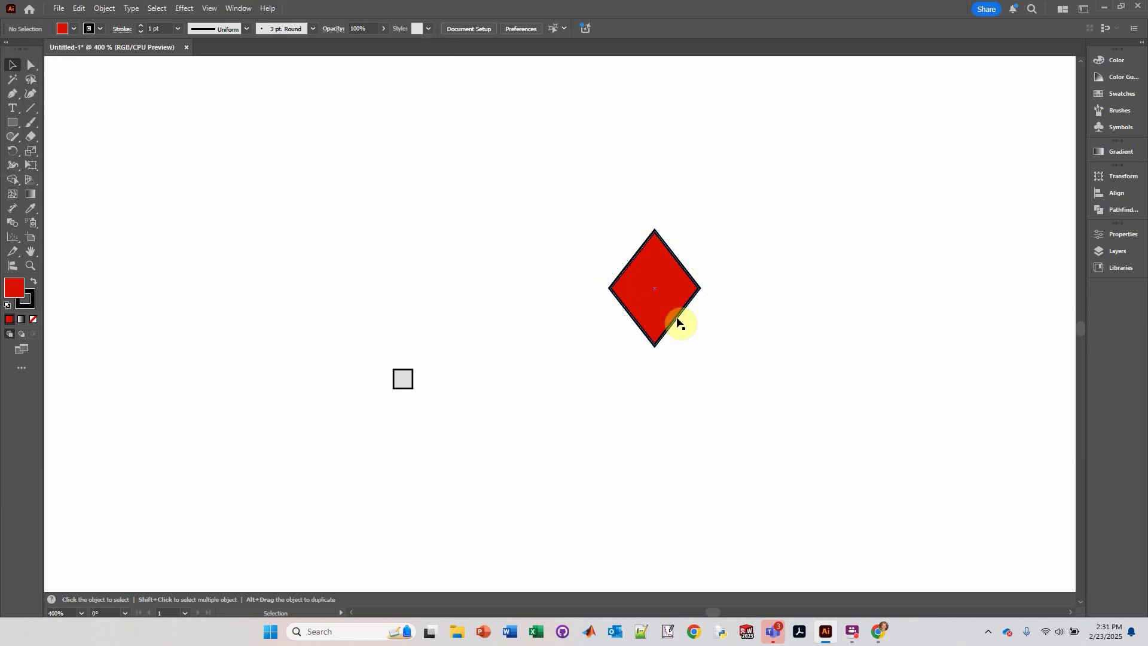
left_click_drag(654, 316, 670, 268)
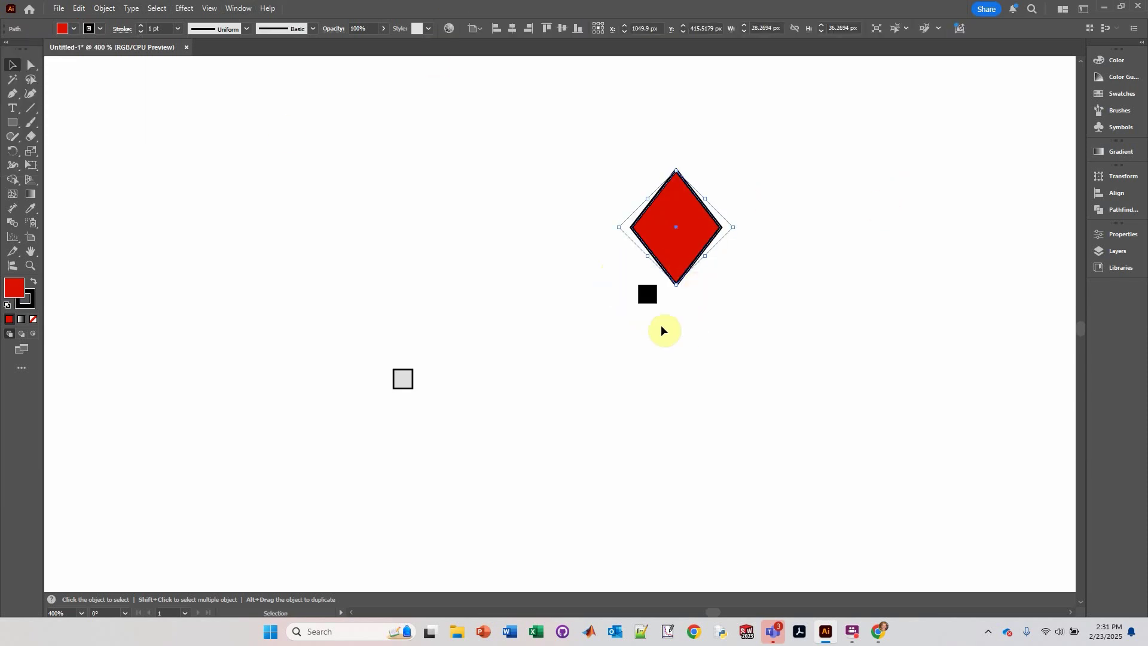
Centre the small square on the diamond, set its fill to None, and select both shapes
left_click(647, 293)
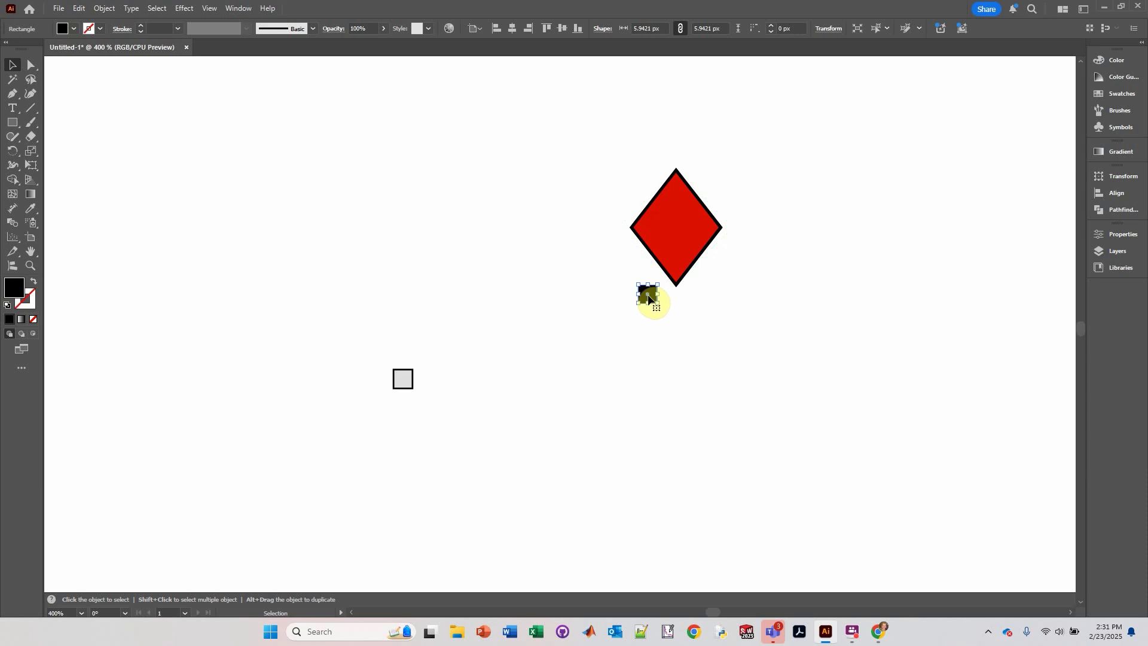
left_click_drag(648, 298, 676, 227)
left_click(62, 29)
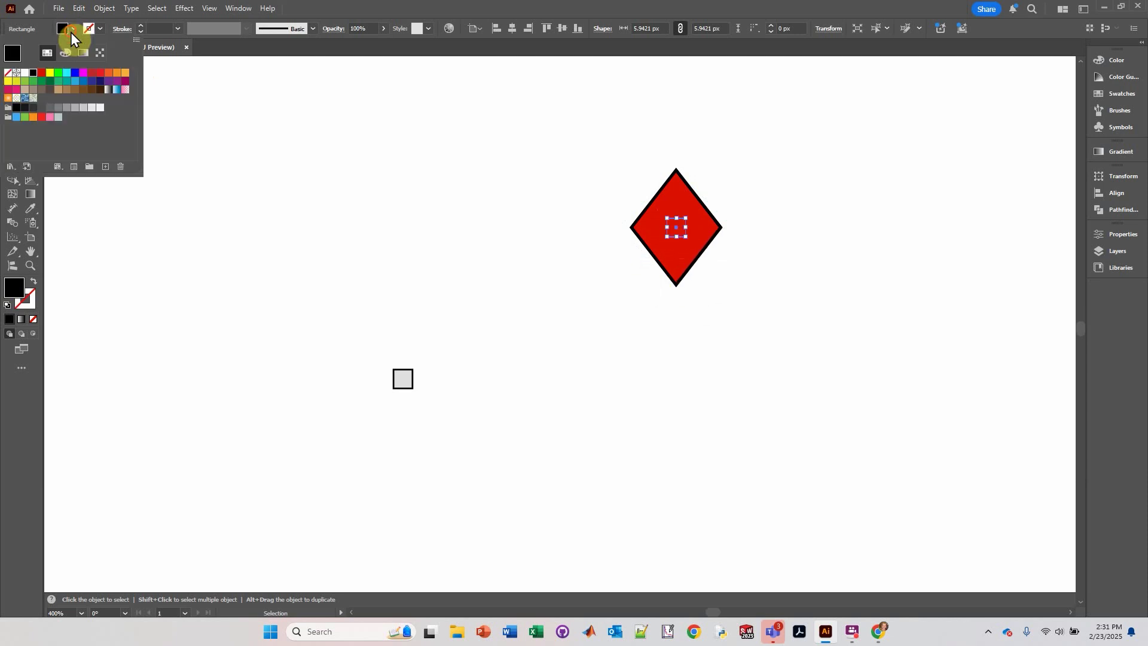
left_click(7, 73)
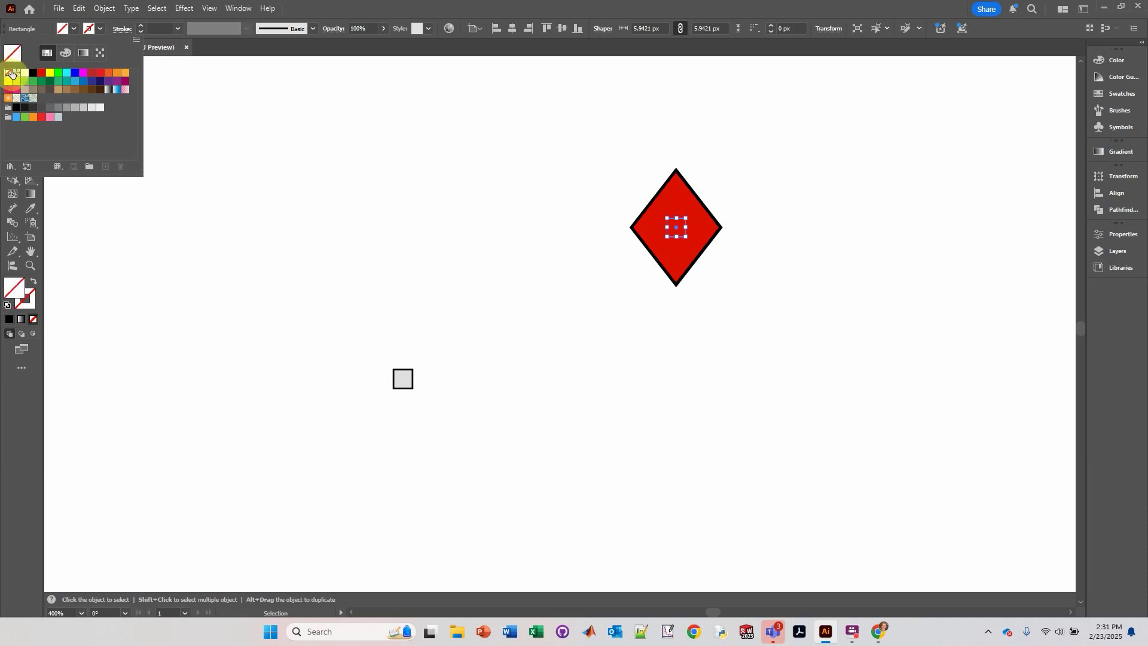
left_click(314, 8)
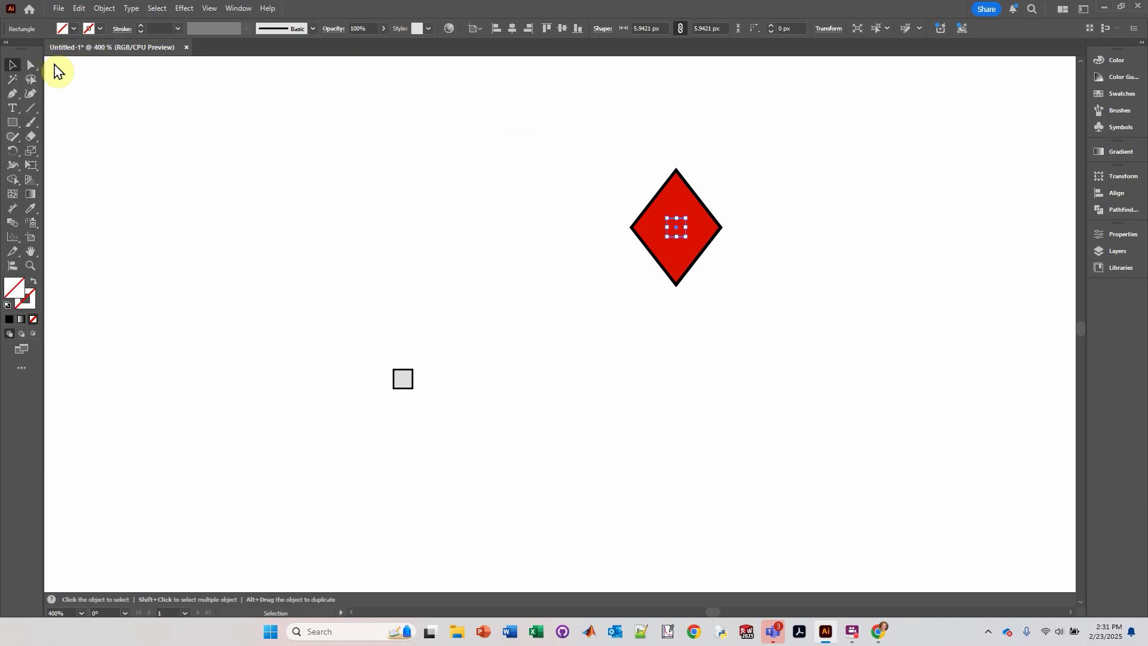
left_click(12, 64)
left_click_drag(597, 121, 809, 351)
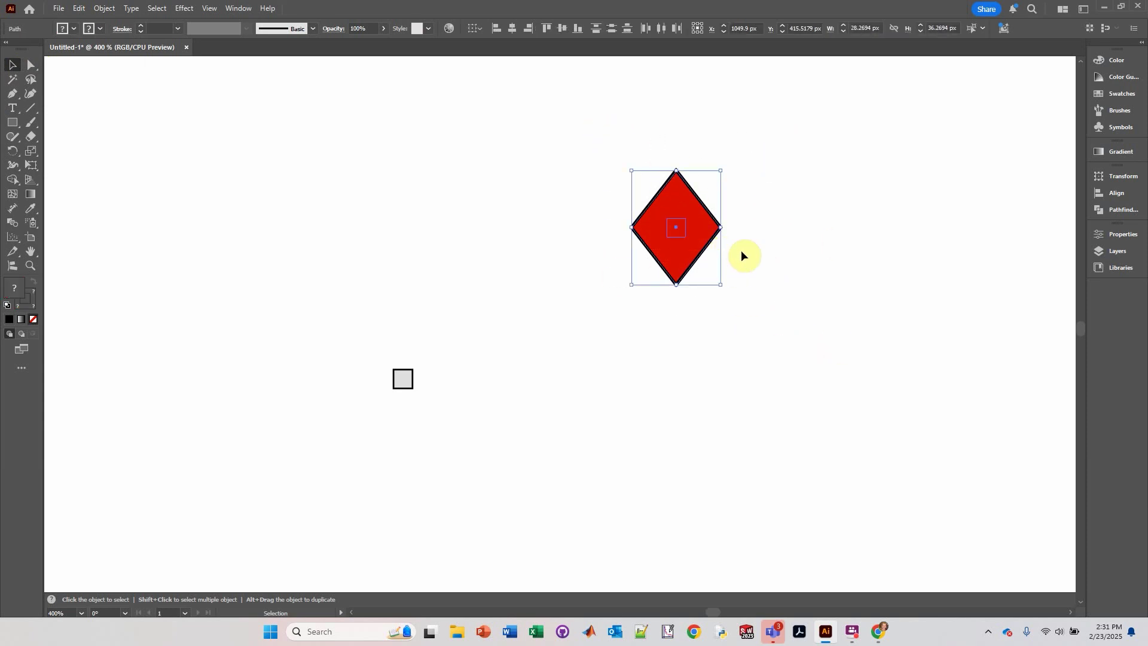
Alt-drag a copy of the red diamond to its right and fill the copy RGB Cyan
left_click(692, 244)
left_click_drag(683, 252, 897, 257)
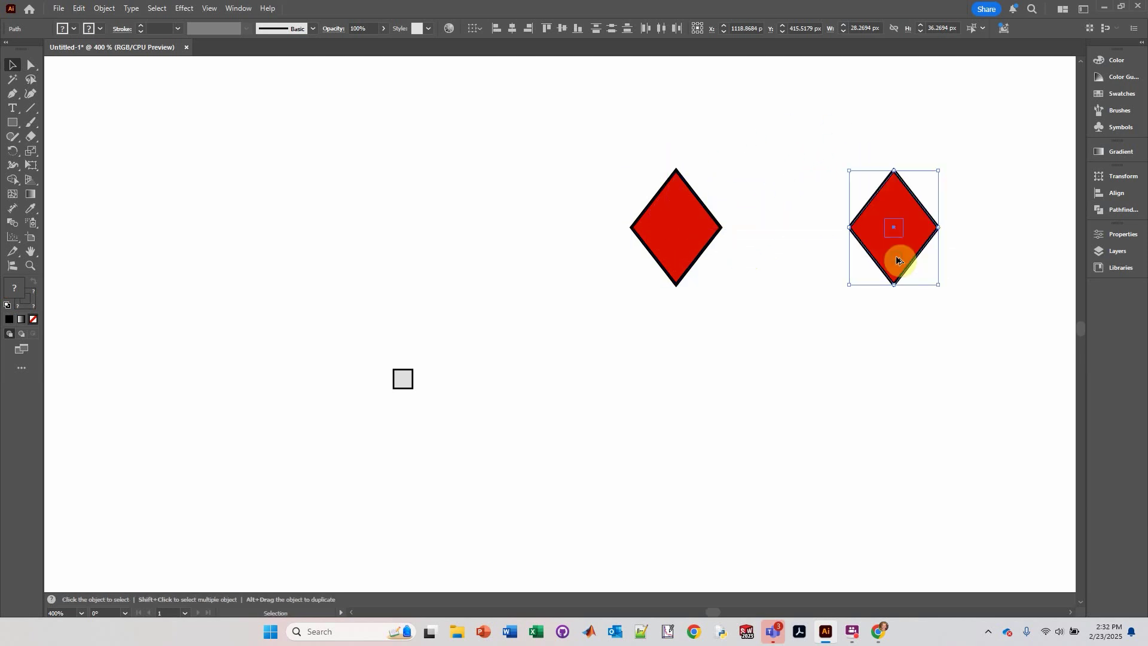
left_click(884, 188)
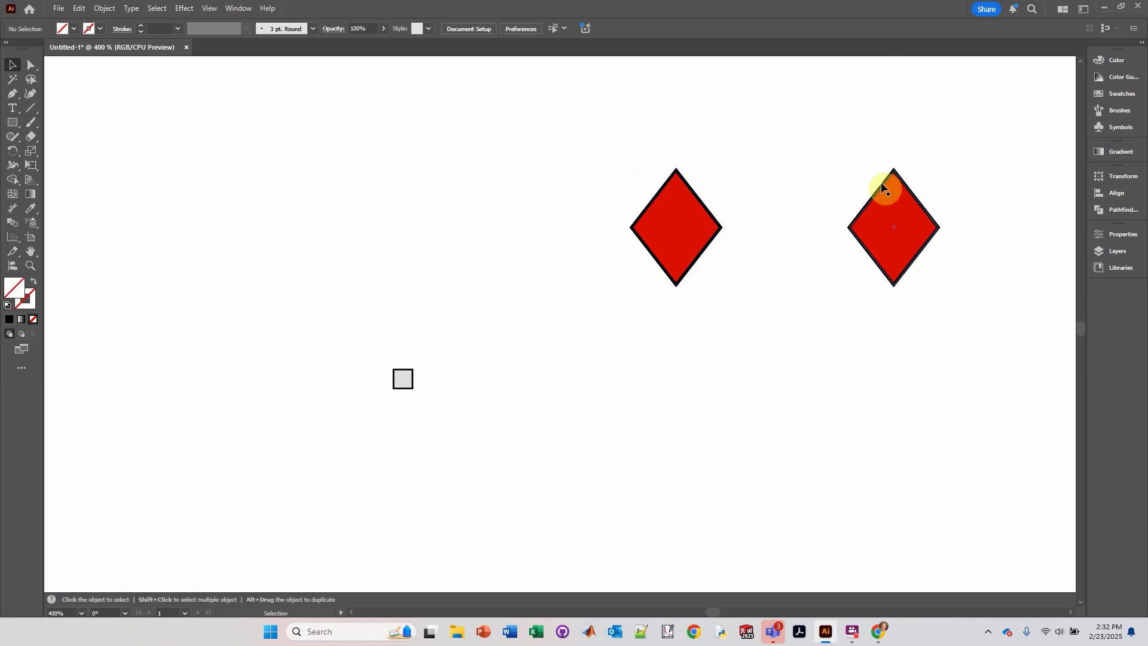
left_click(873, 226)
left_click(73, 29)
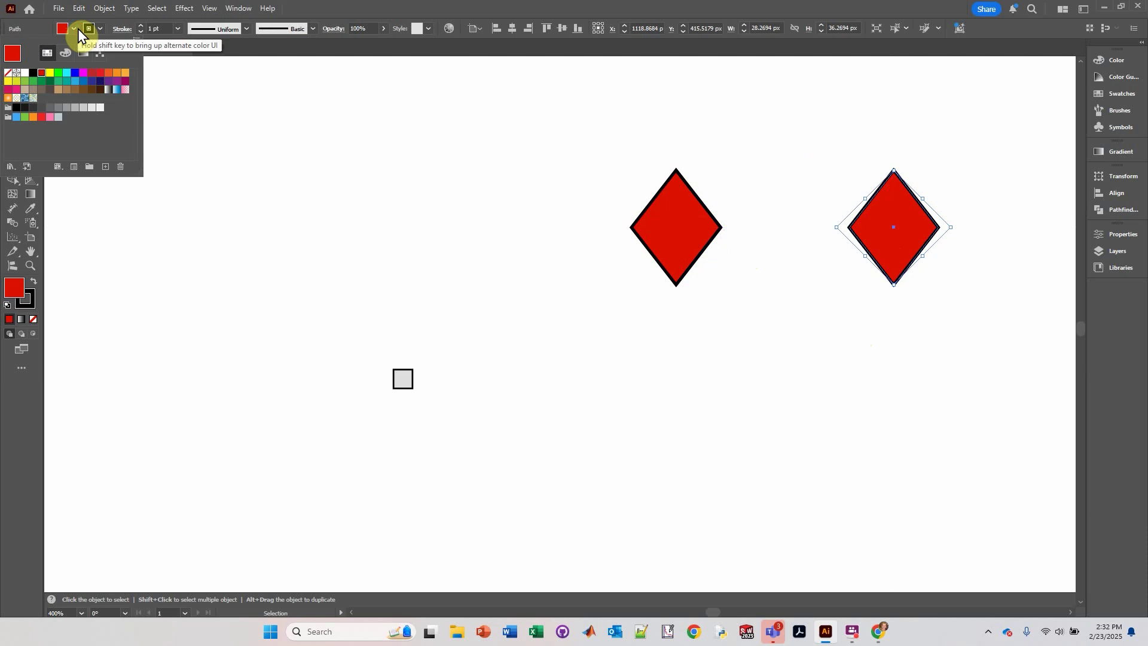
left_click(66, 78)
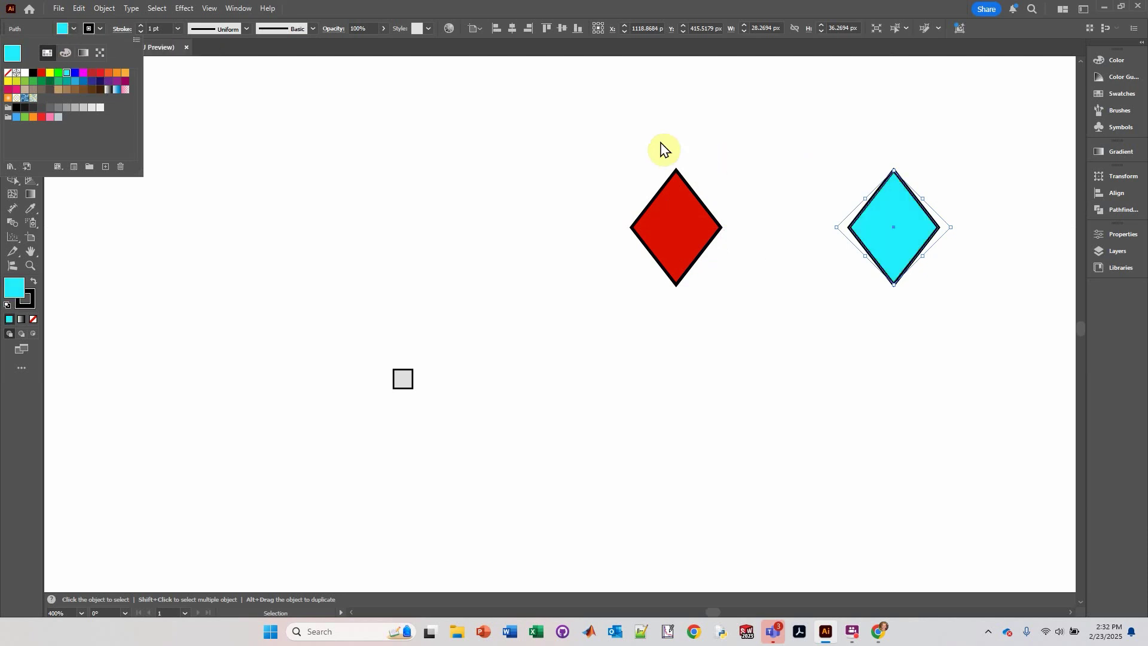
left_click(806, 189)
left_click(797, 168)
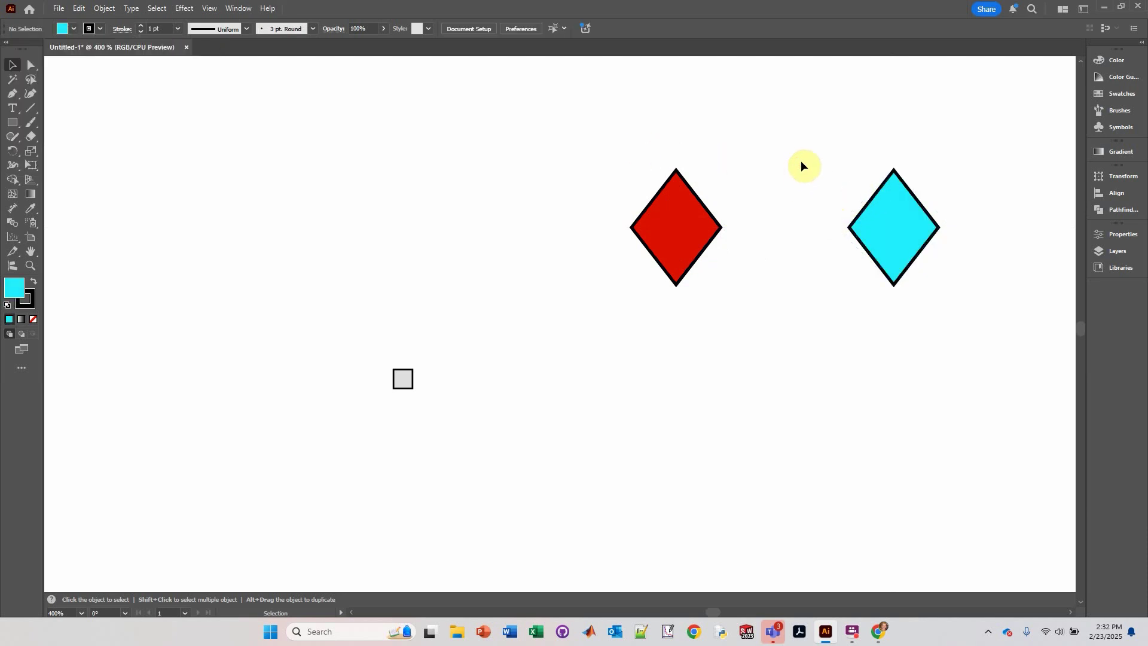
Scale both diamonds down together to marker size over the chart
scroll(752, 216, "down", 6)
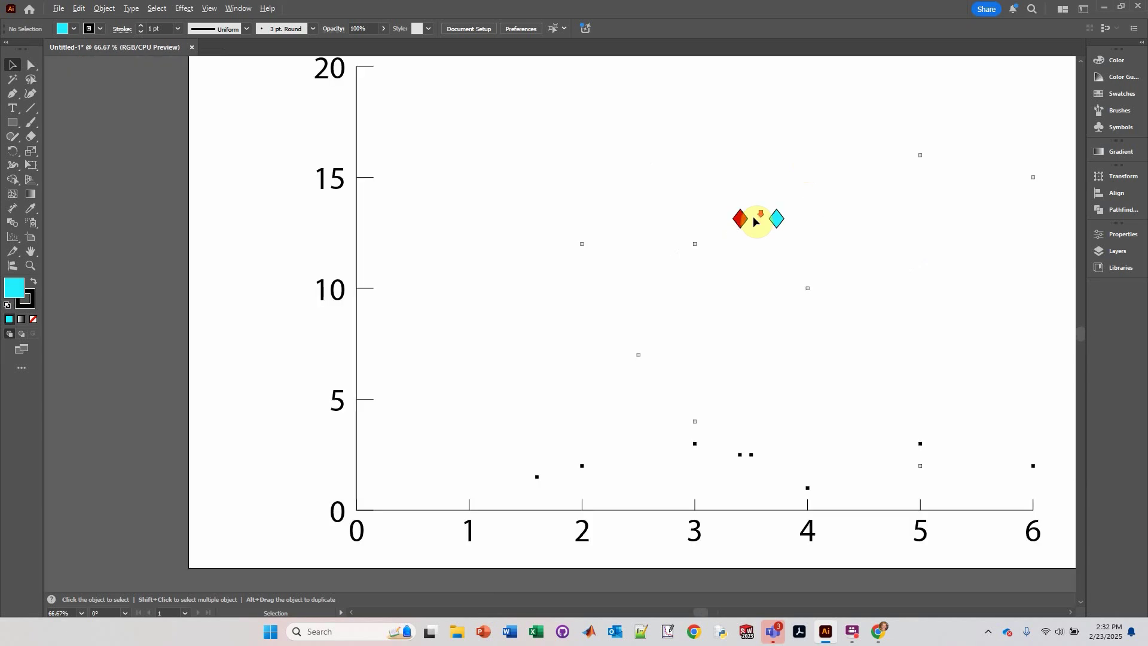
left_click_drag(790, 232, 726, 257)
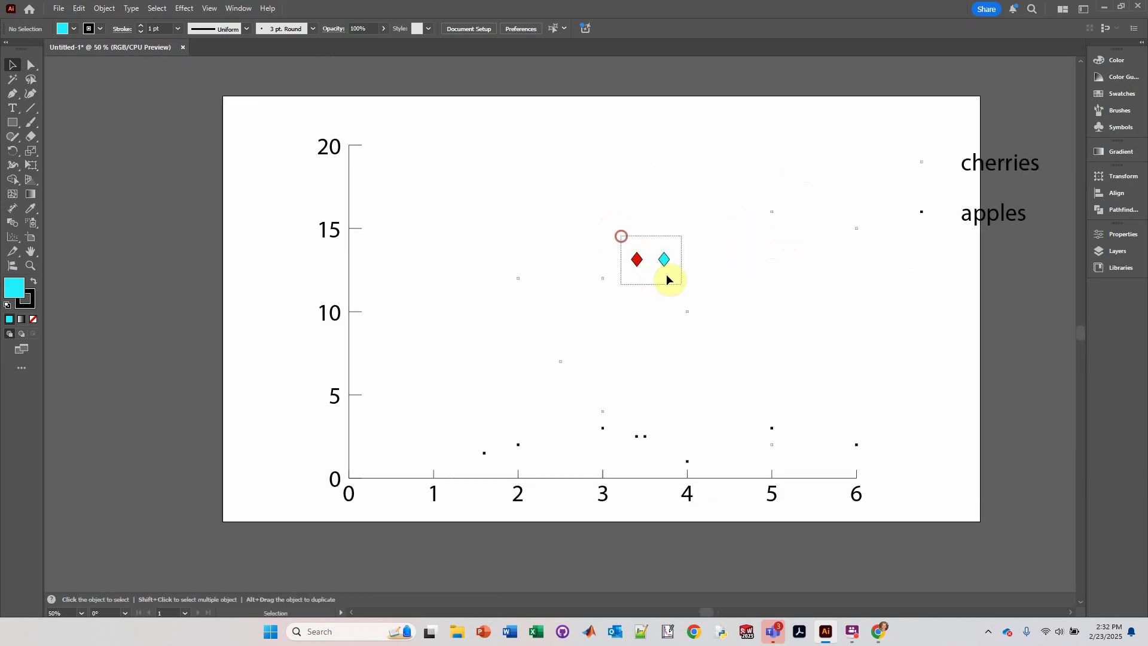
left_click_drag(666, 279, 691, 288)
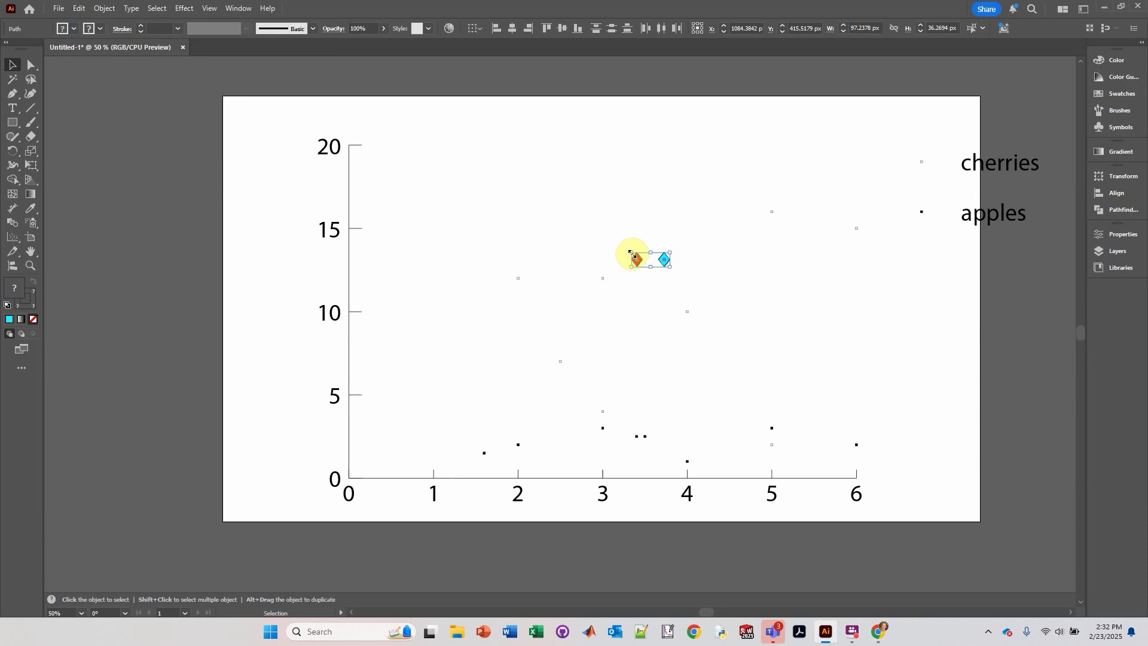
left_click_drag(630, 253, 635, 257)
left_click(635, 226)
Move the red diamond right beside the cyan diamond
scroll(637, 243, "up", 1)
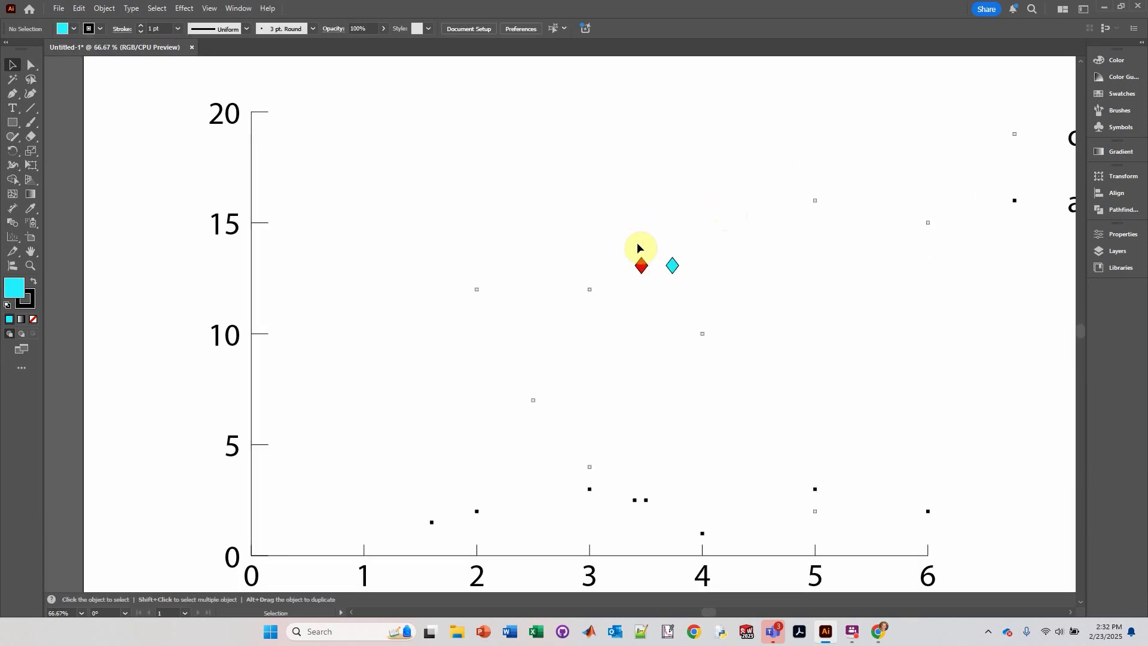
left_click(637, 261)
left_click(780, 228)
left_click_drag(636, 261, 662, 291)
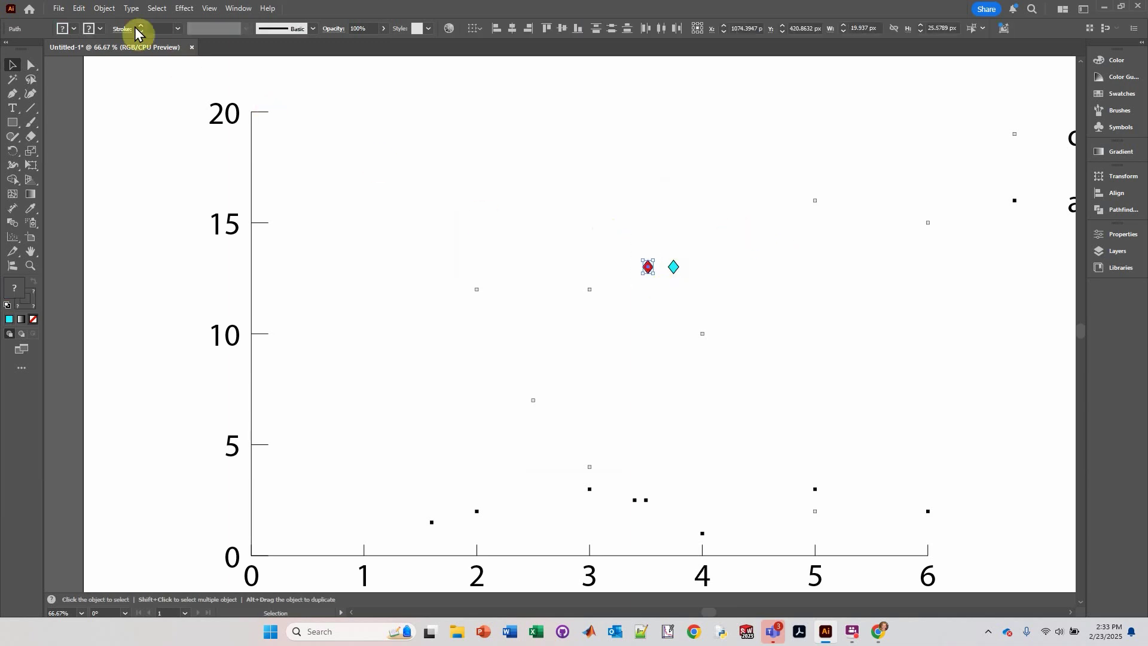
left_click(105, 9)
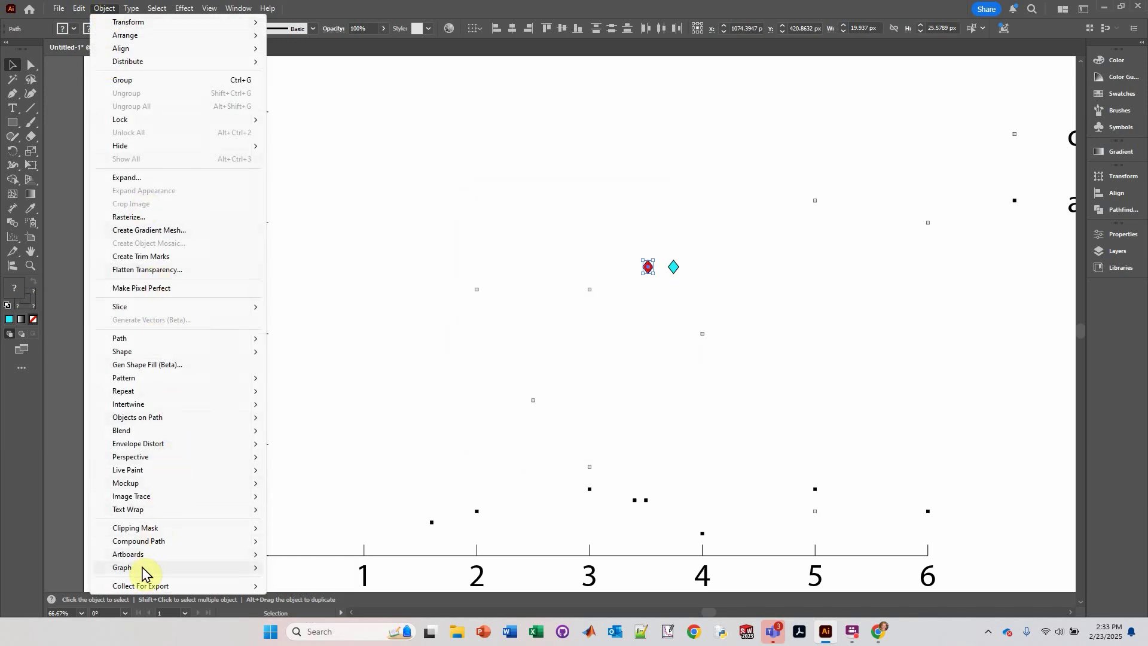
Save the red diamond as a new graph design named 'red marker'
mouse_move(142, 571)
left_click(291, 595)
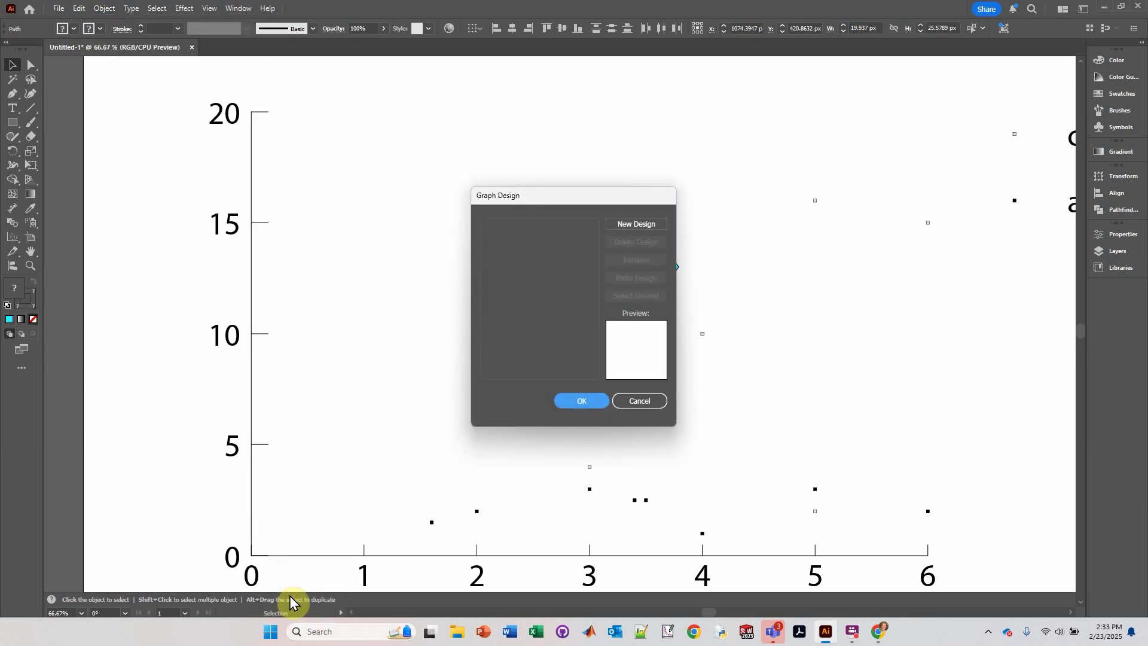
left_click(649, 225)
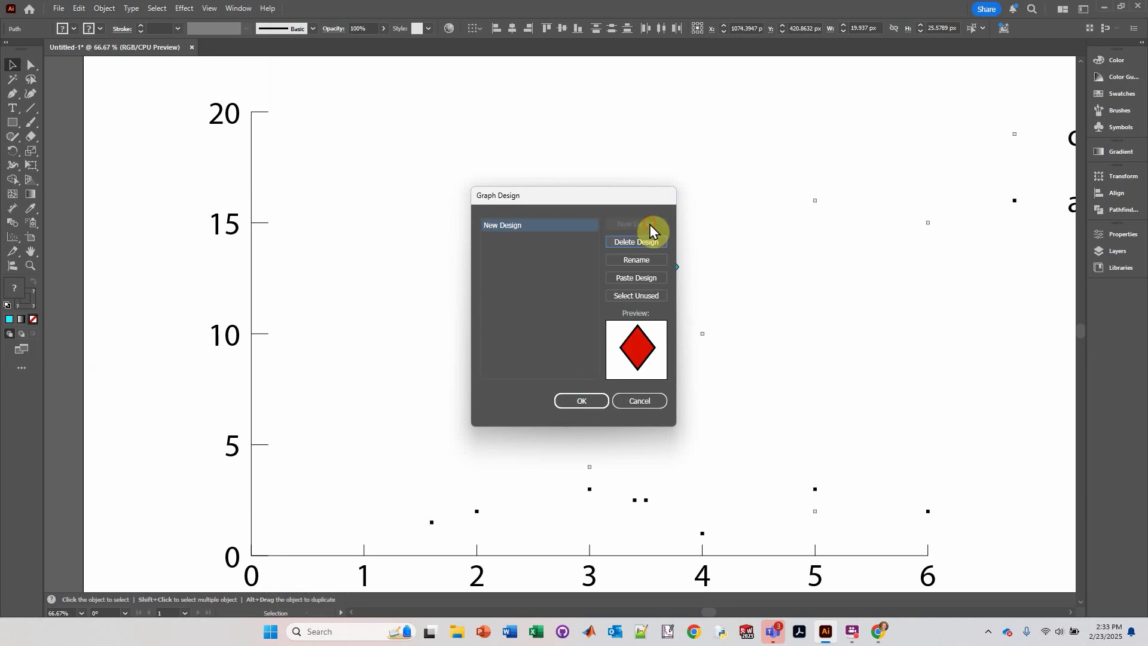
left_click(625, 260)
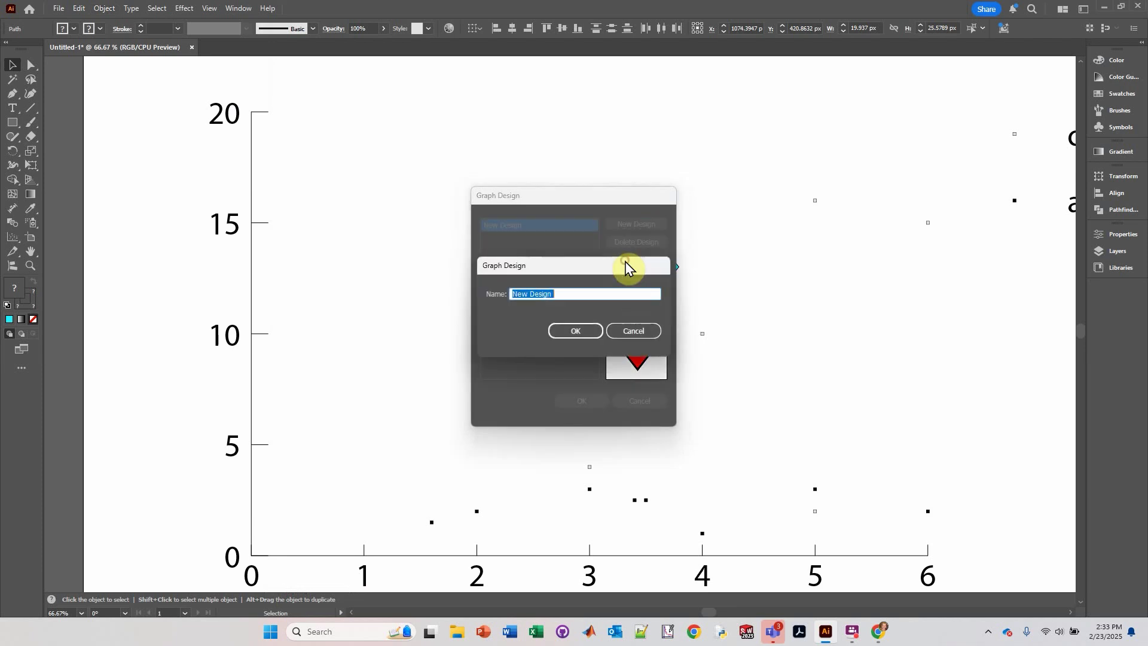
type("red marker")
left_click(575, 332)
left_click(586, 401)
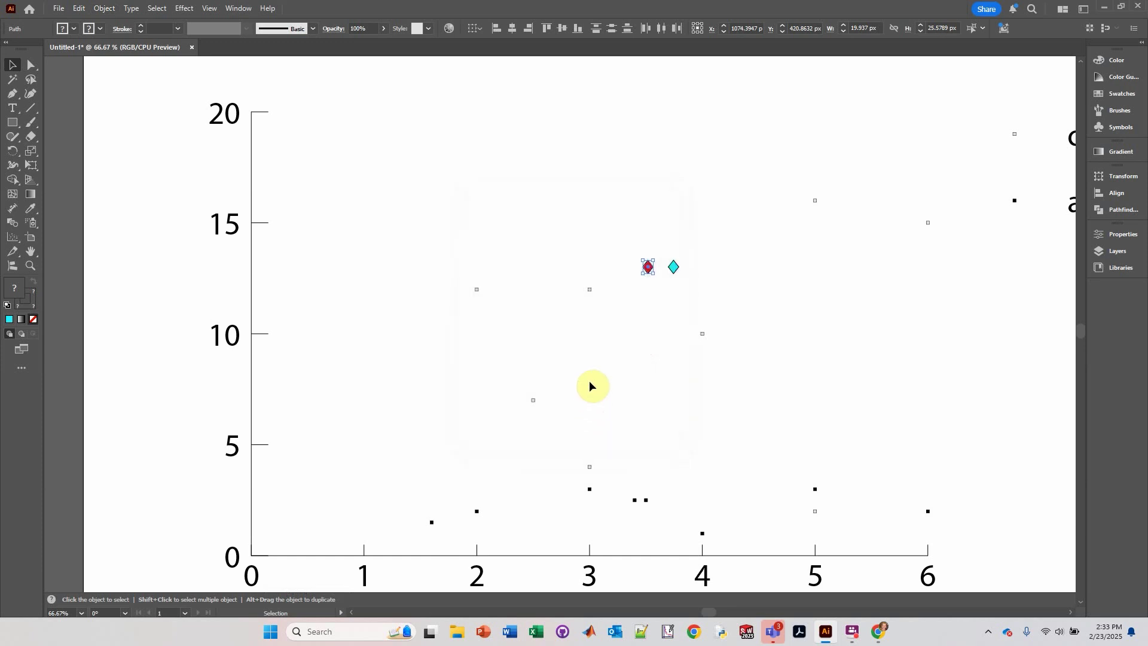
left_click_drag(664, 243, 691, 297)
Save the cyan diamond as graph design 'blue marker' and move both diamonds left of the graph
left_click(104, 9)
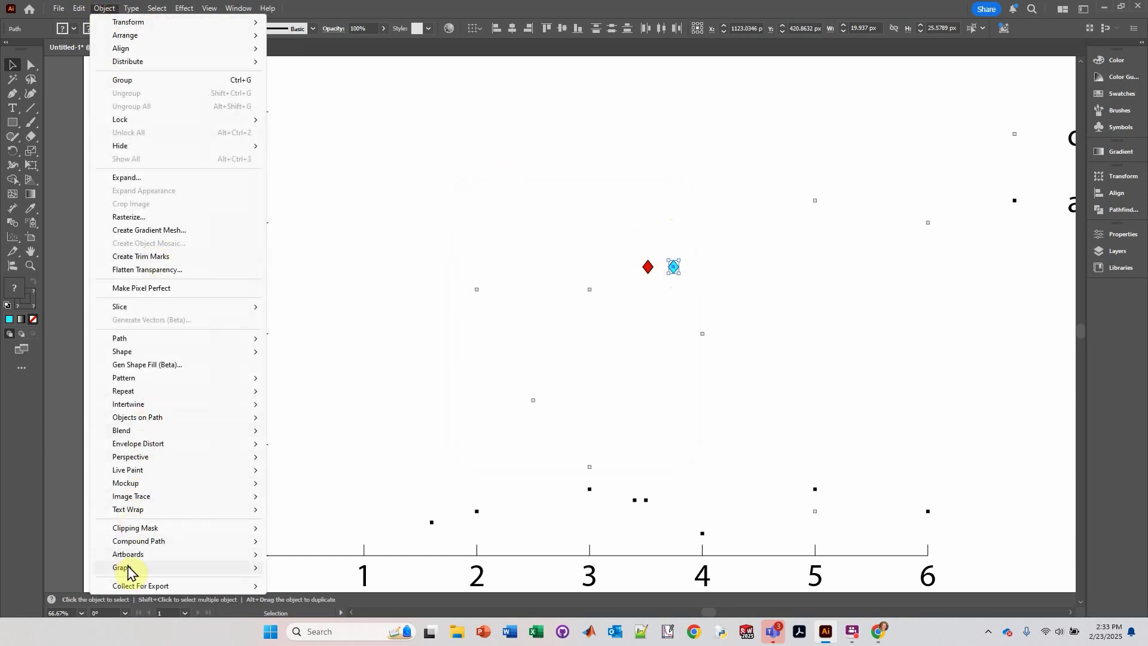
mouse_move(128, 569)
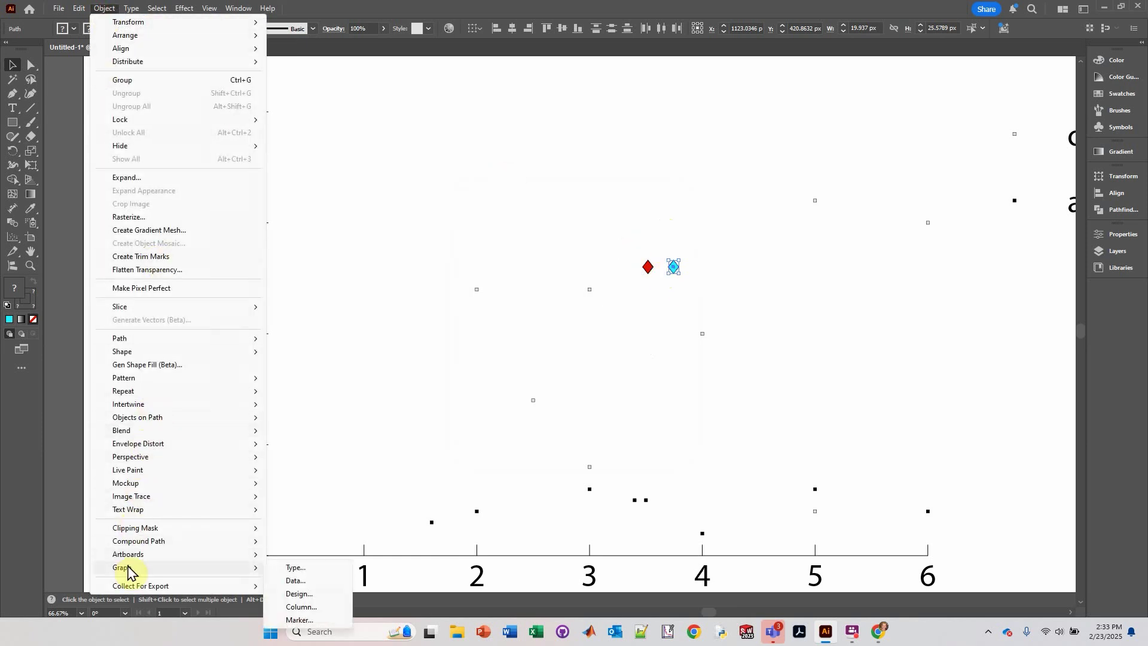
left_click(299, 594)
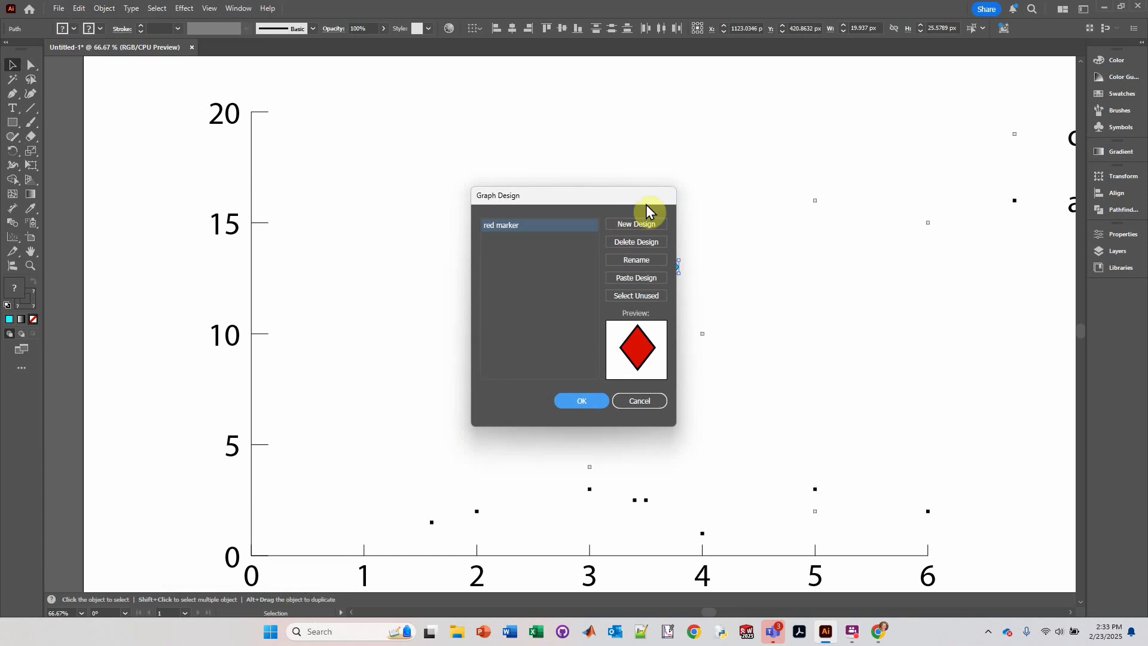
left_click(639, 224)
left_click(633, 260)
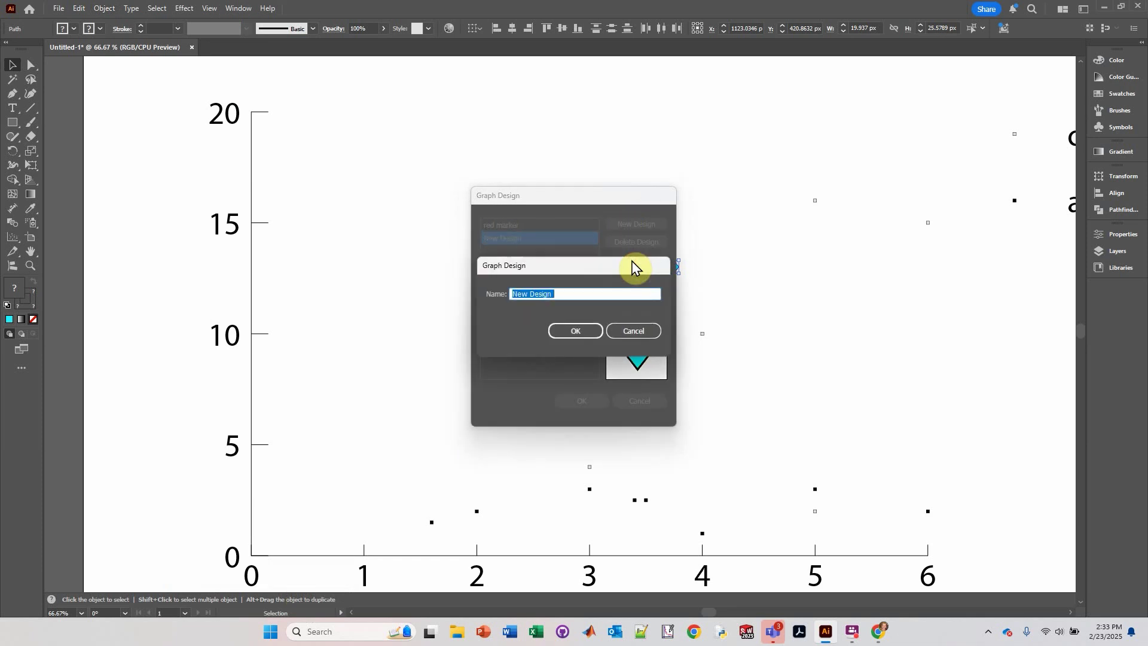
type("blue marker")
key("Return")
left_click(591, 402)
mouse_move(644, 259)
left_mouse_down()
mouse_move(614, 228)
mouse_move(692, 287)
mouse_move(141, 226)
mouse_move(83, 233)
mouse_move(102, 246)
left_mouse_up()
left_click(719, 197)
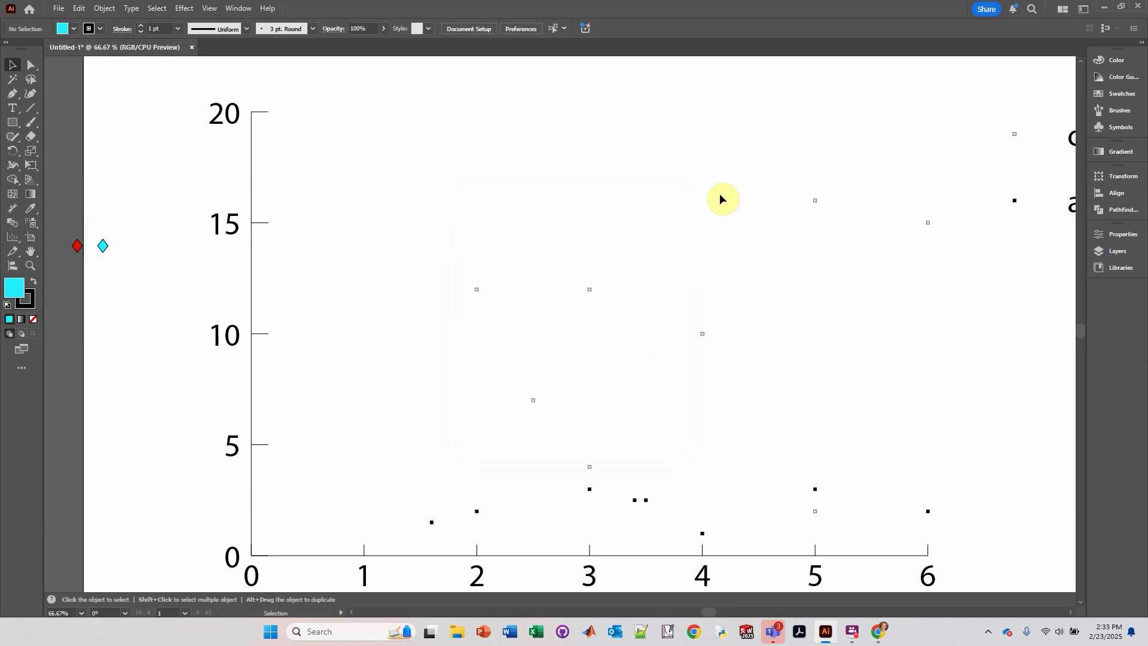
Select every point of the upper data series with the Group Selection Tool
left_click(32, 66)
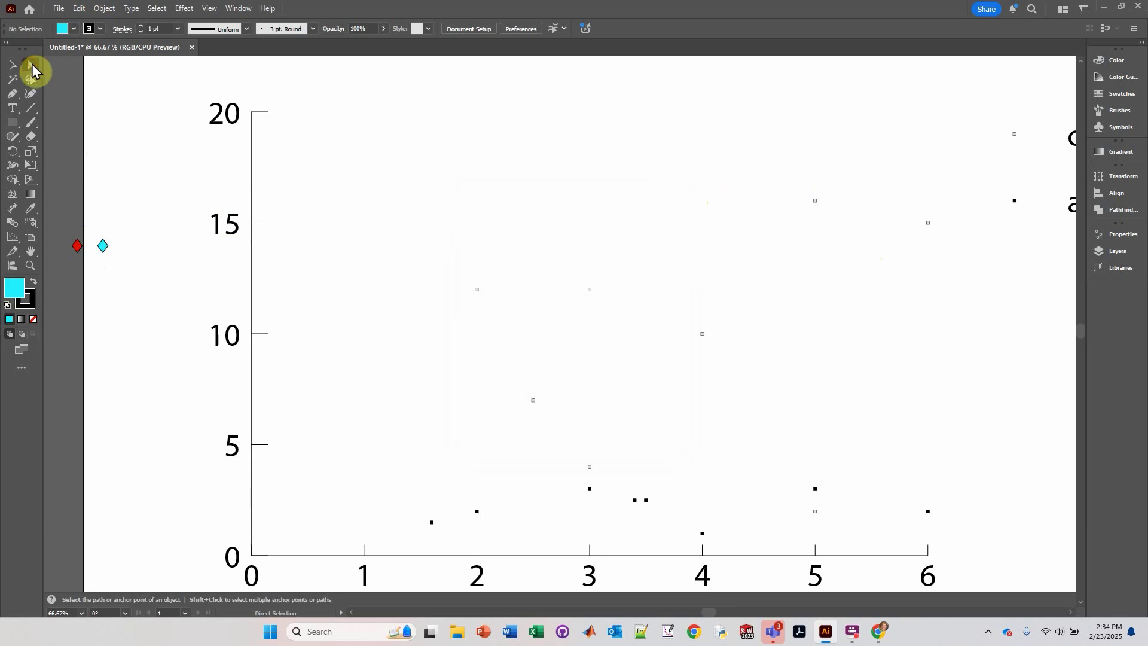
left_click(31, 68)
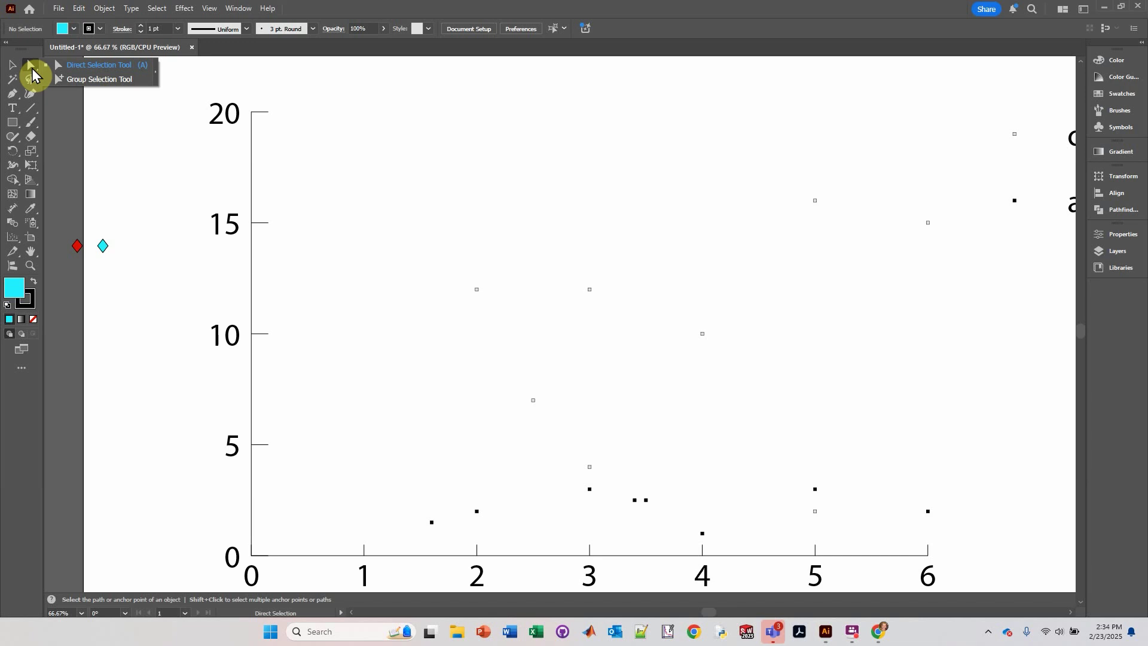
left_click(91, 81)
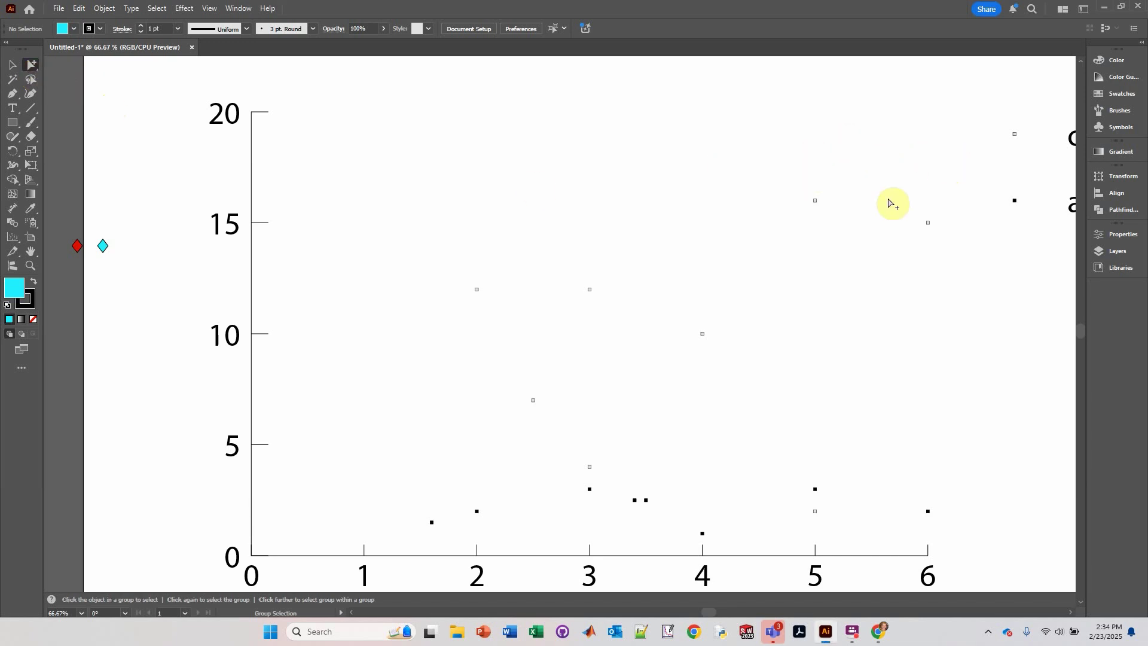
left_click(816, 201)
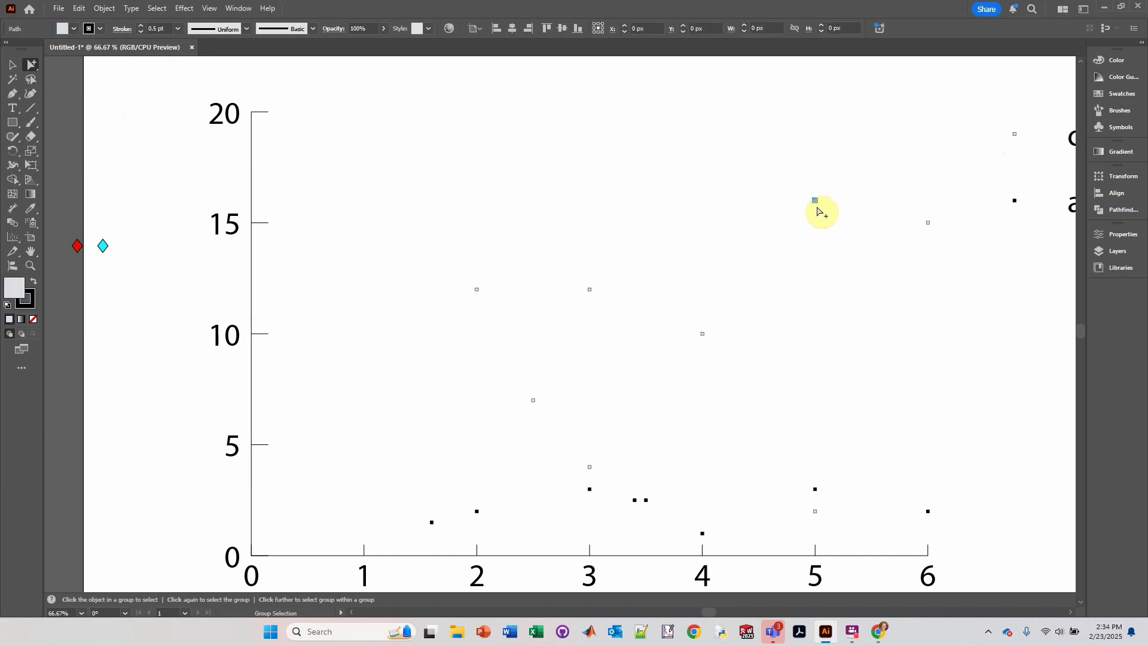
left_click(815, 203)
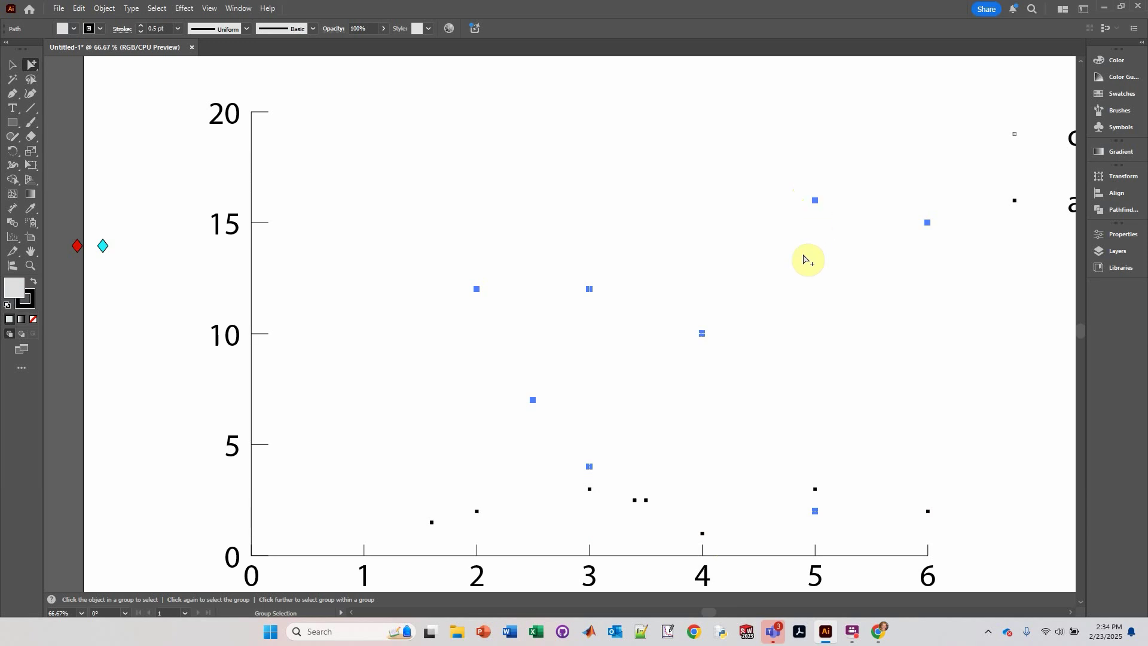
left_click(812, 201)
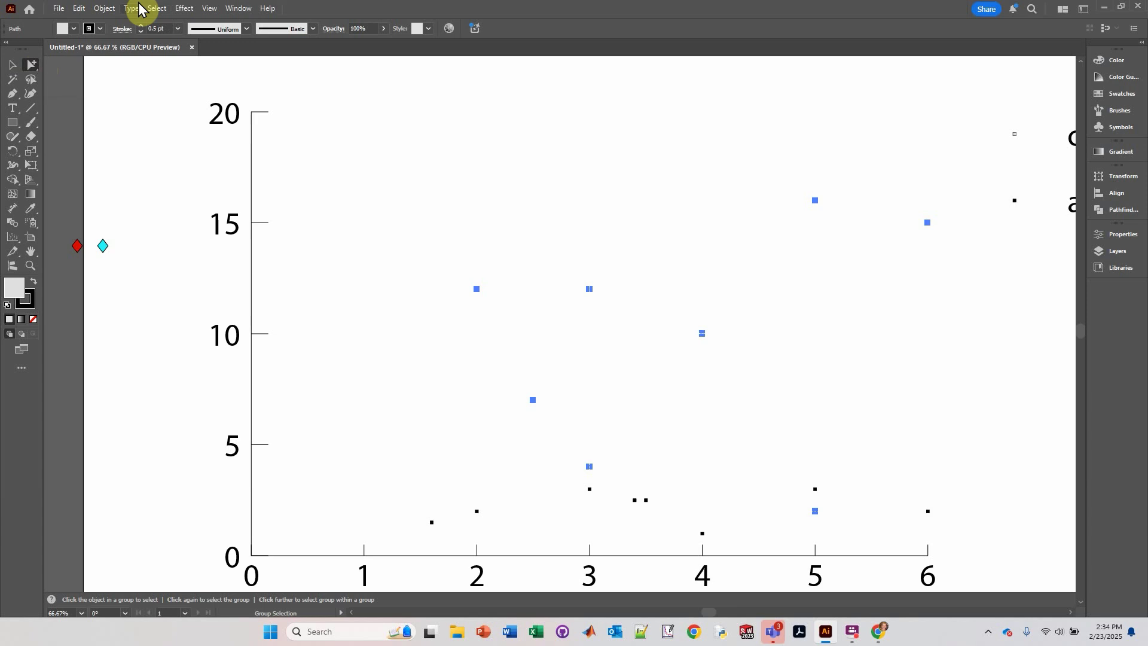
Apply the 'red marker' design to that series, then group-select the lower black series
left_click(105, 9)
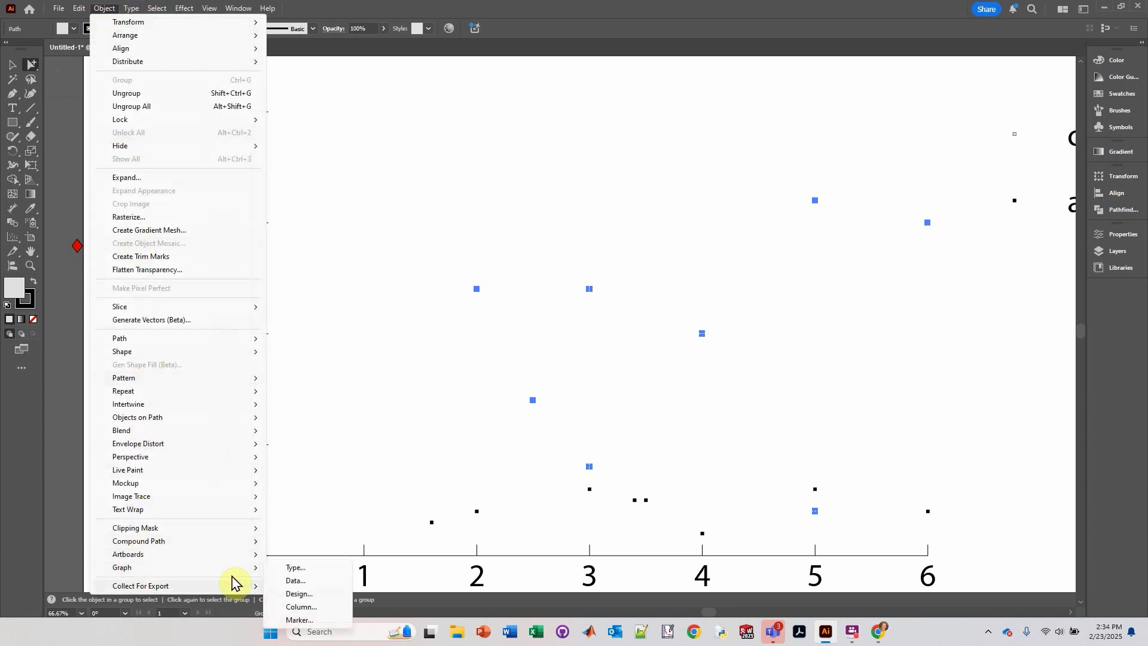
left_click(298, 619)
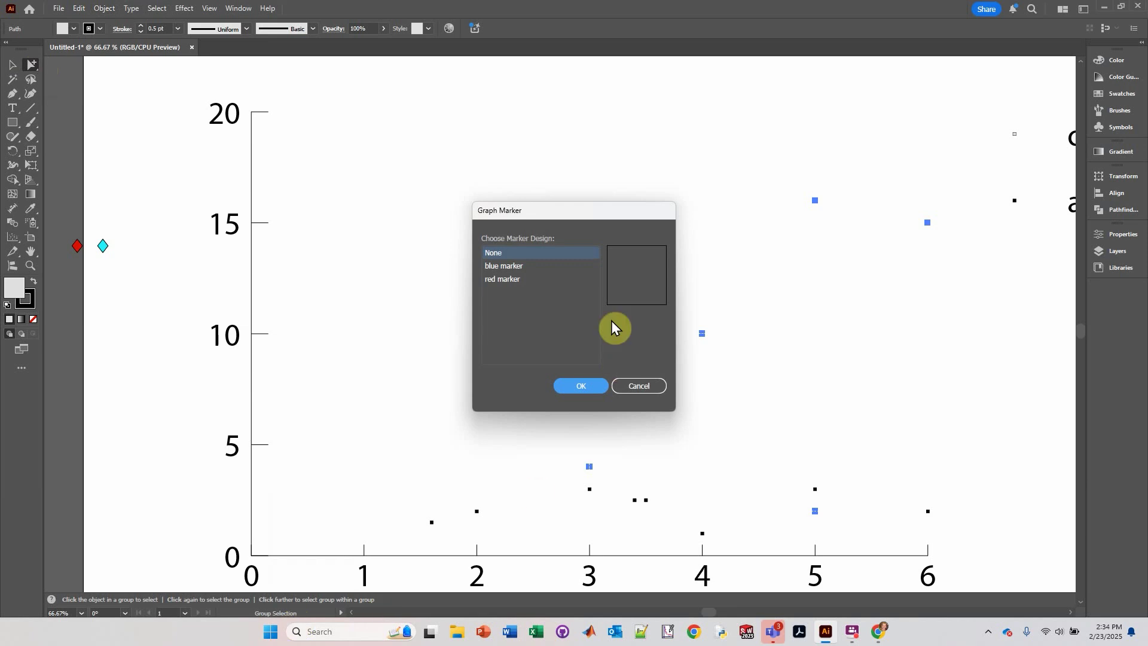
left_click(503, 279)
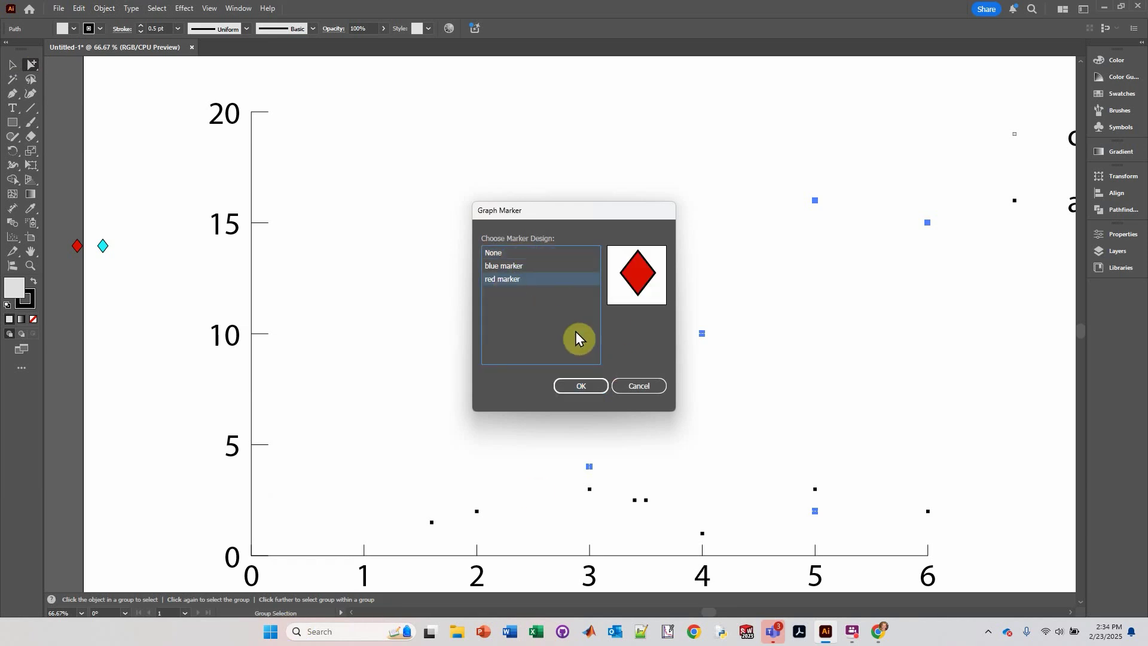
left_click(577, 386)
left_click(909, 441)
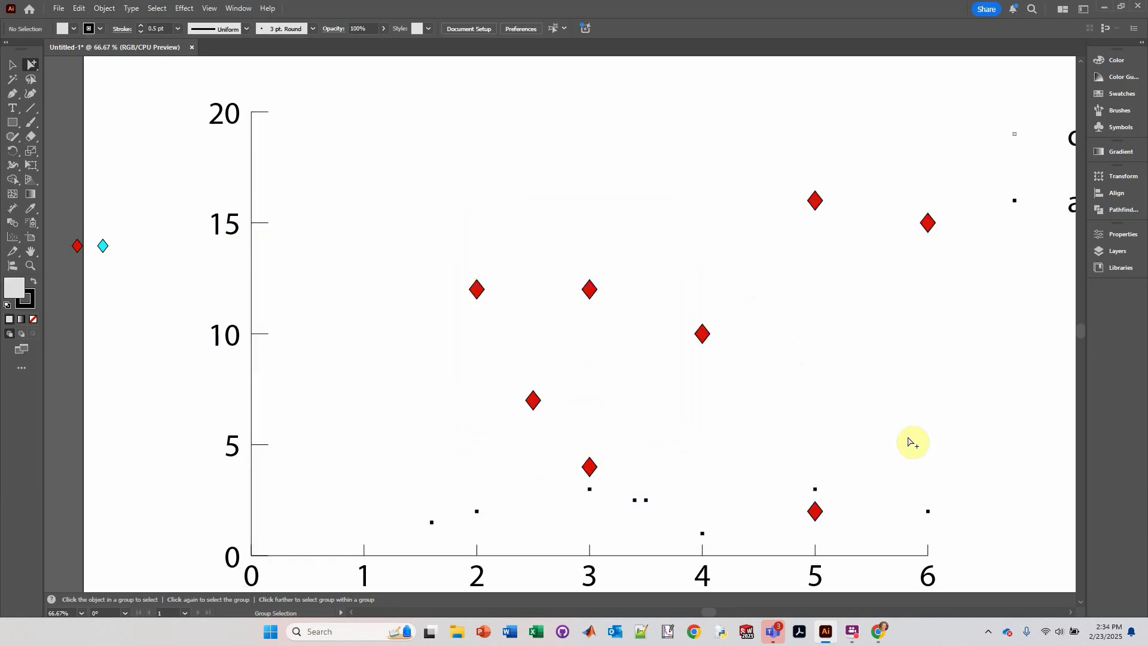
left_click(927, 512)
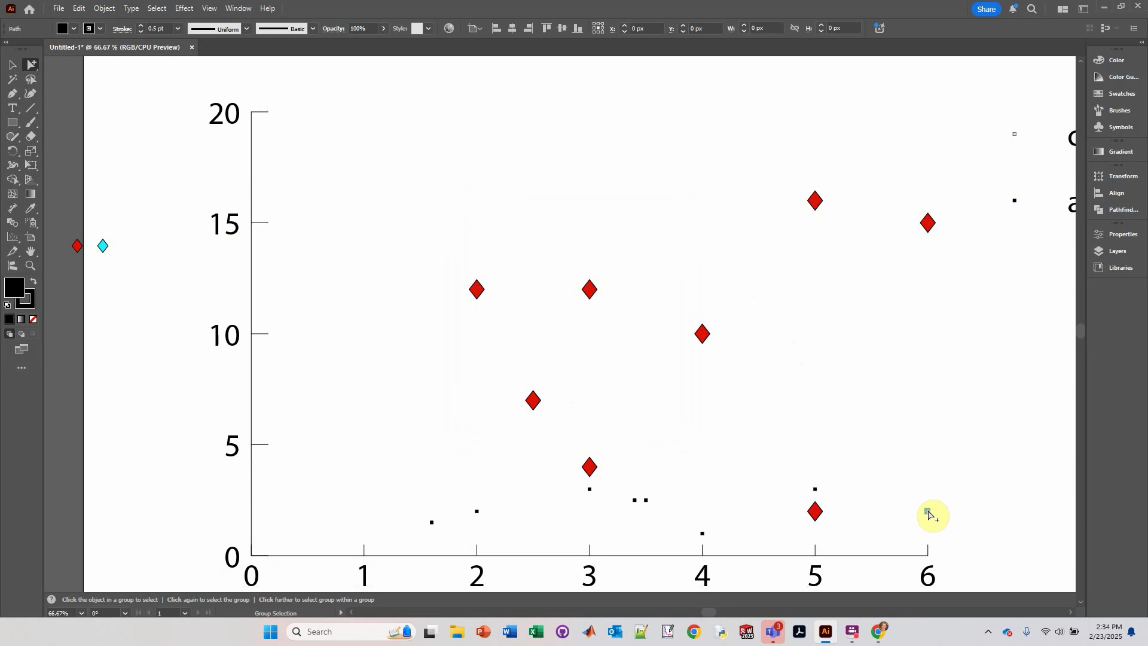
left_click(928, 512)
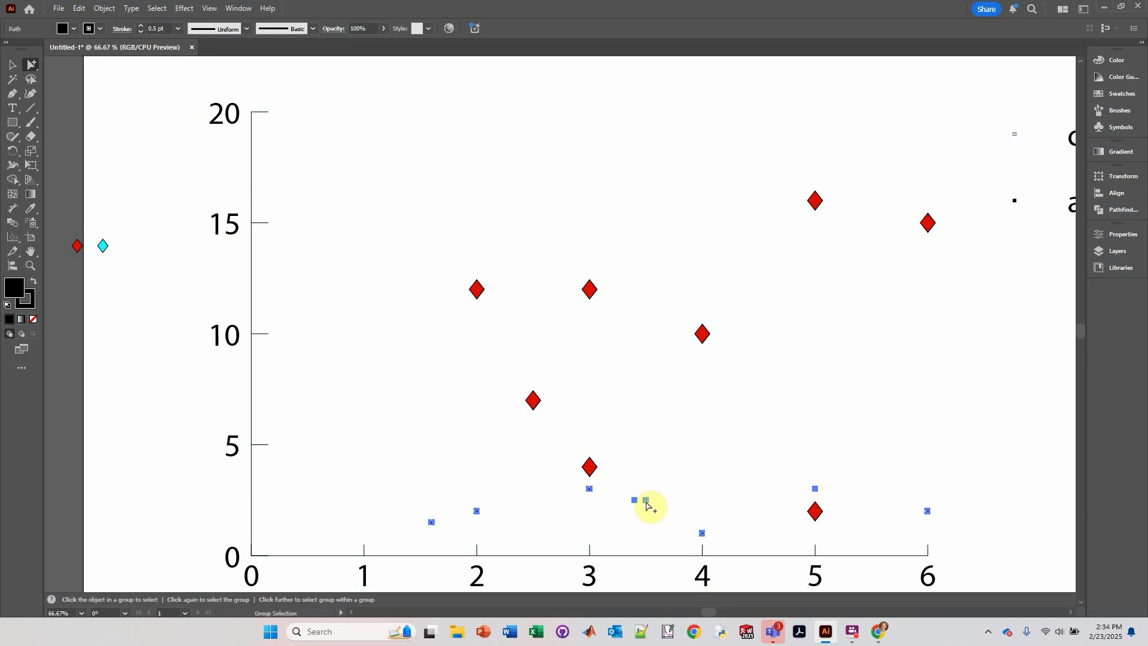
Give the lower black series the 'blue marker' cyan diamond design, then deselect
left_click(106, 8)
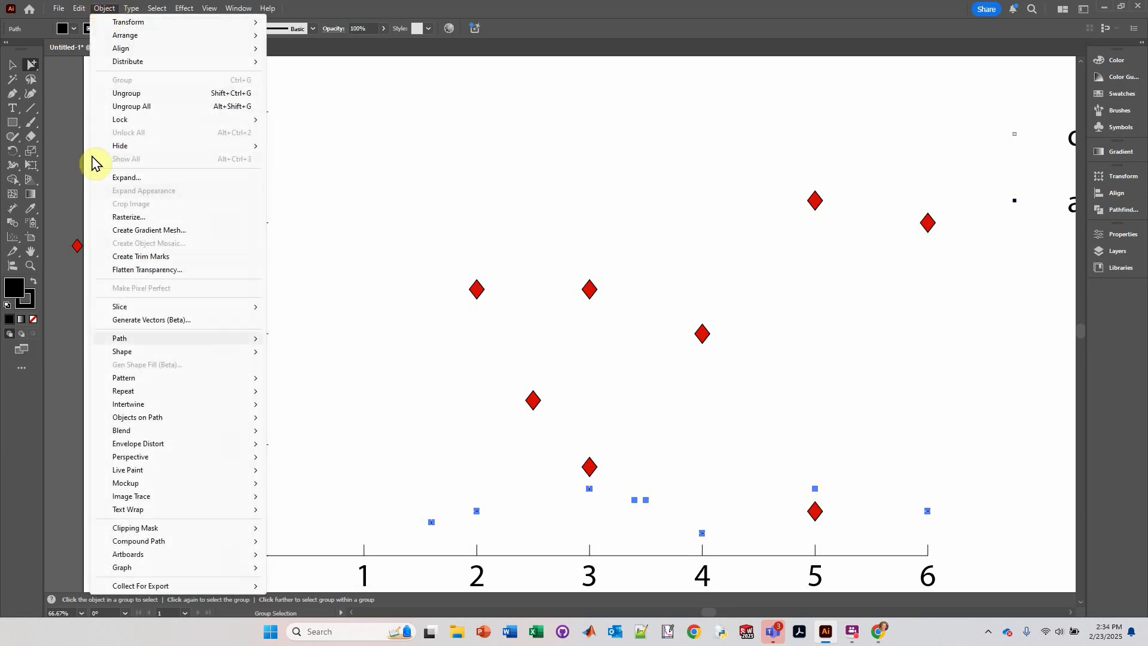
mouse_move(128, 569)
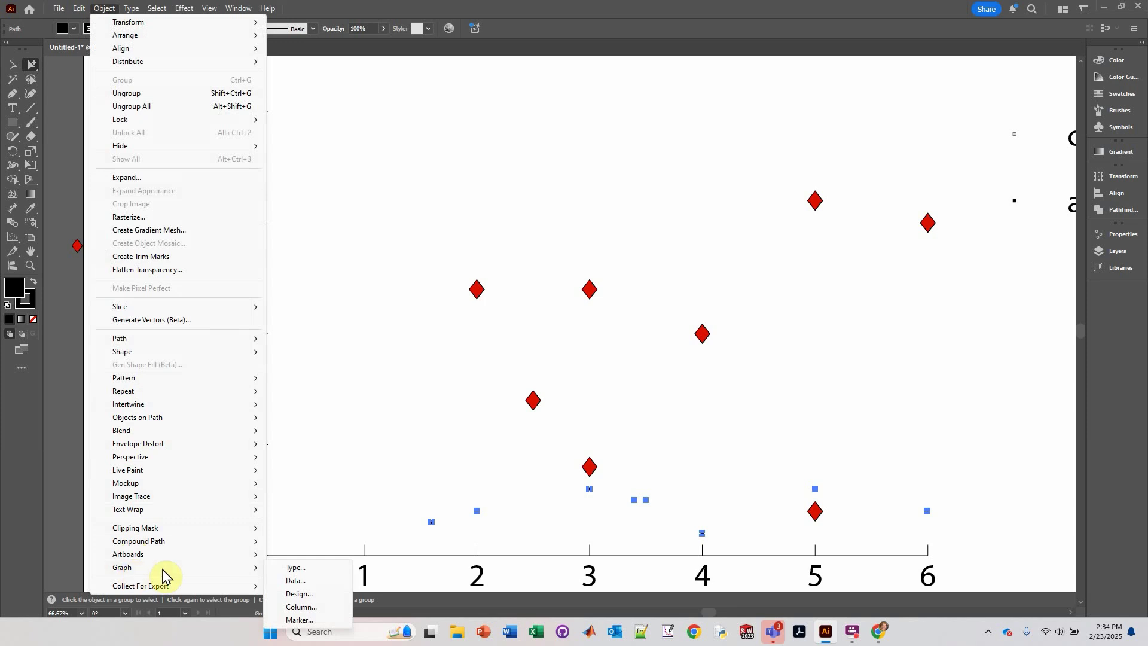
left_click(299, 620)
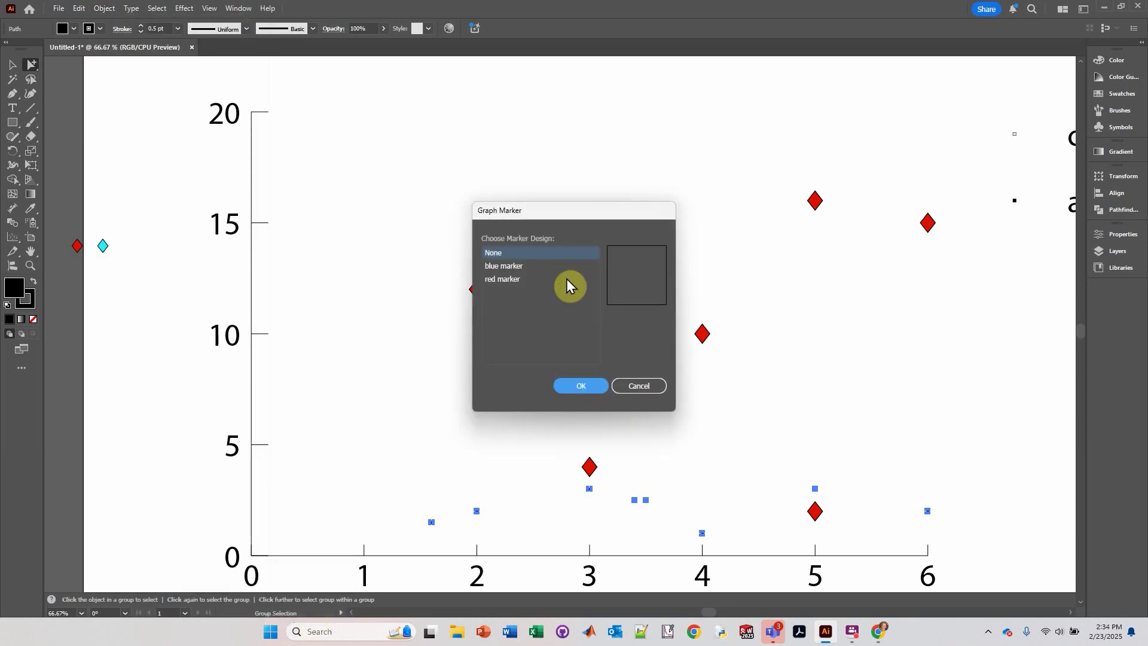
left_click(508, 267)
left_click(581, 385)
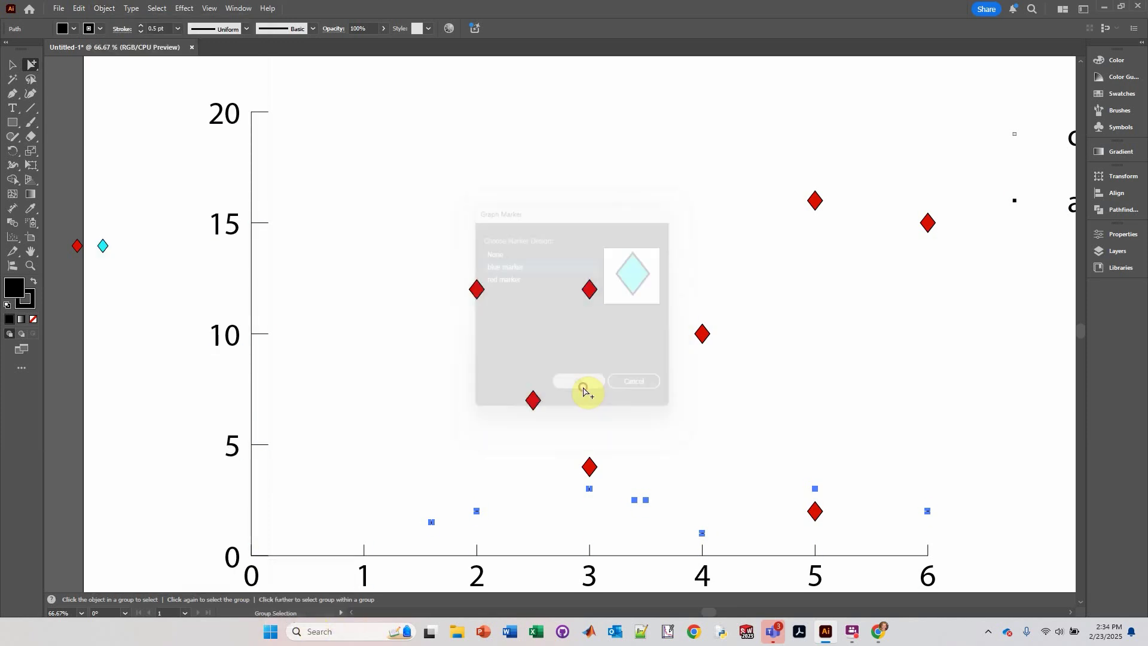
left_click(12, 64)
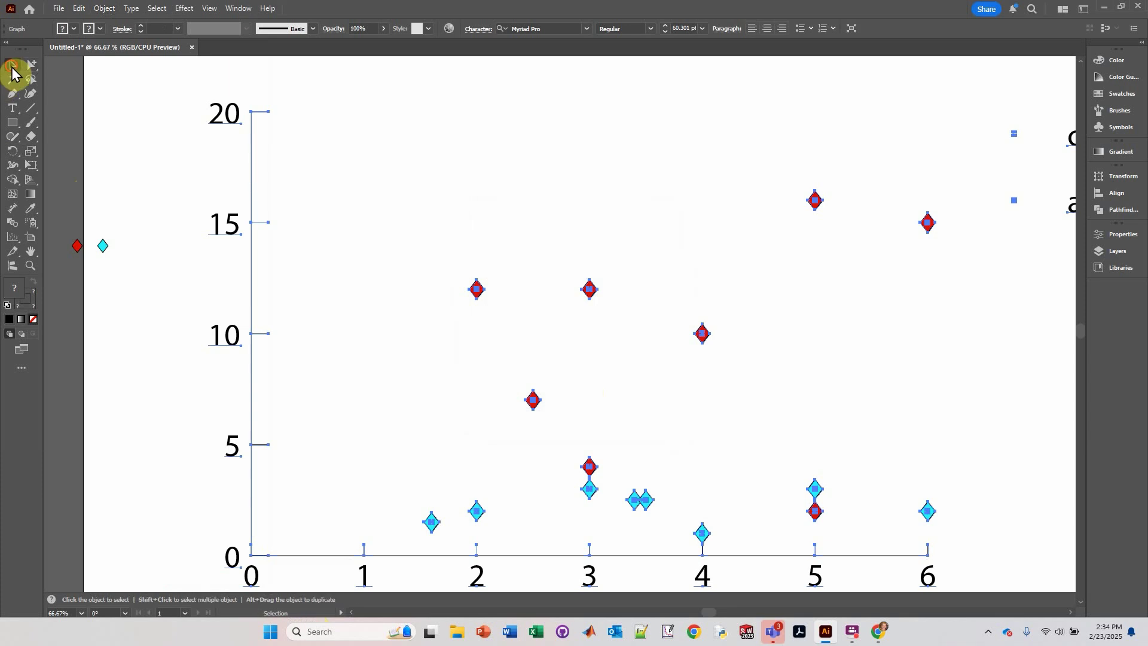
left_click(360, 78)
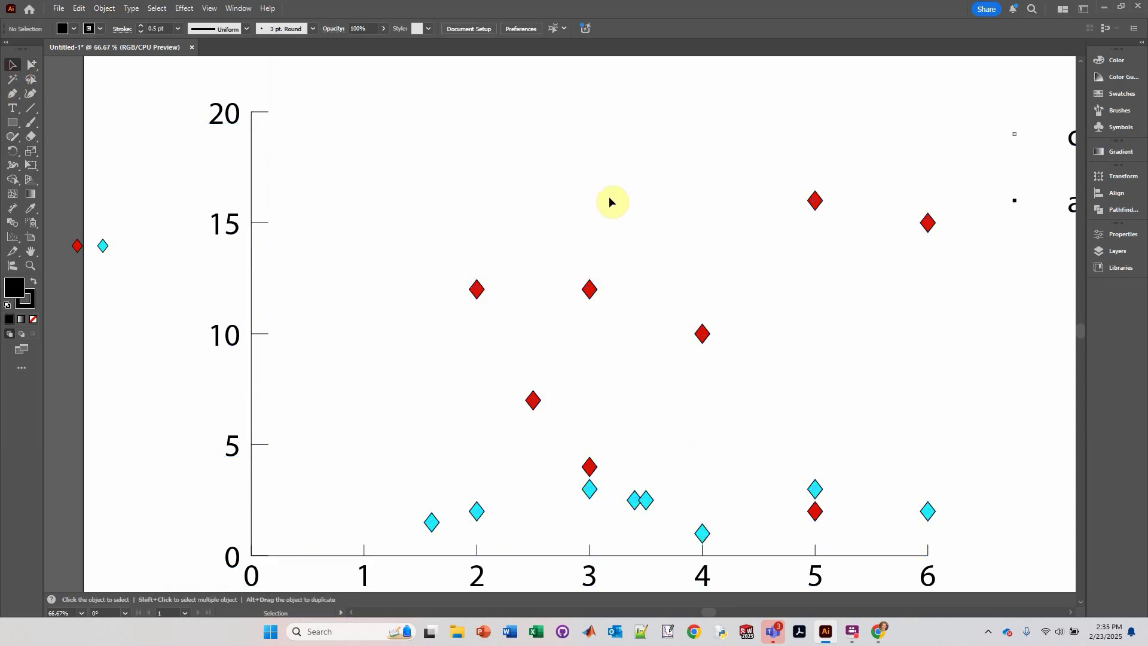
Zoom out to 50% and move the whole scatter graph about 48 px left
scroll(609, 195, "down", 1)
left_click_drag(692, 141, 617, 173)
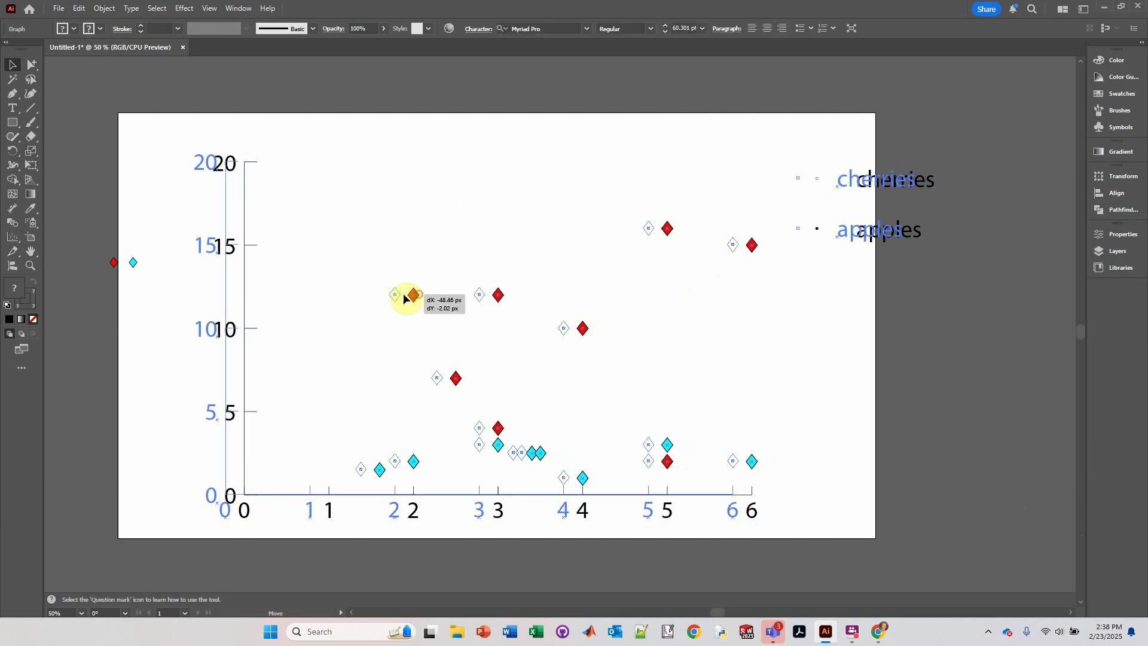
left_click_drag(410, 300, 373, 294)
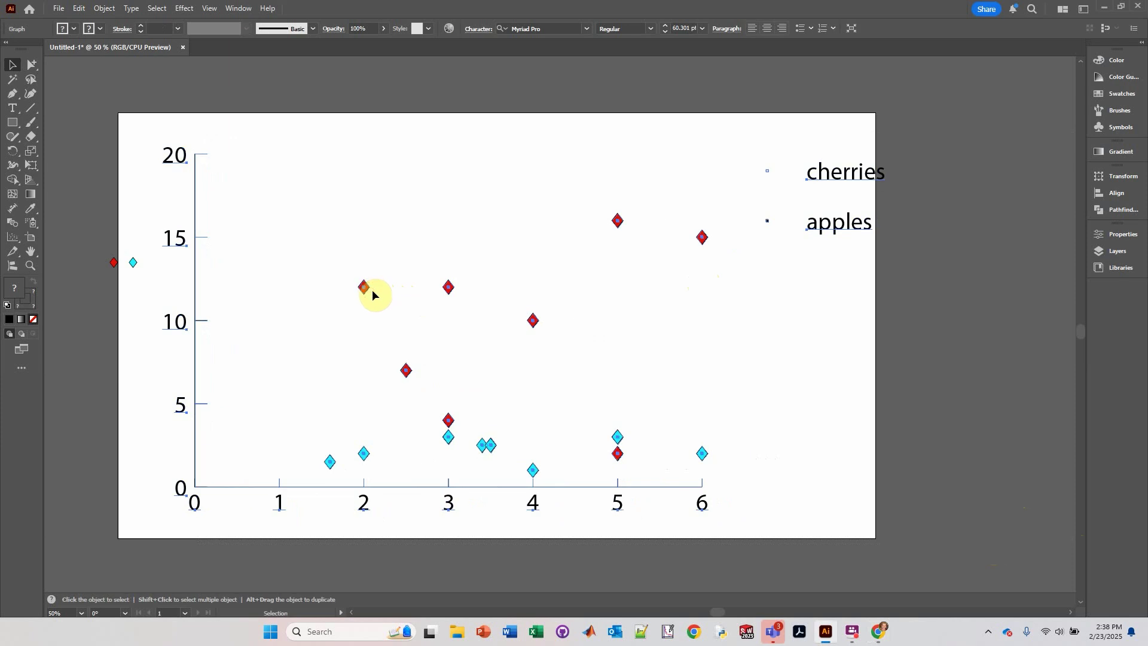
left_click(96, 200)
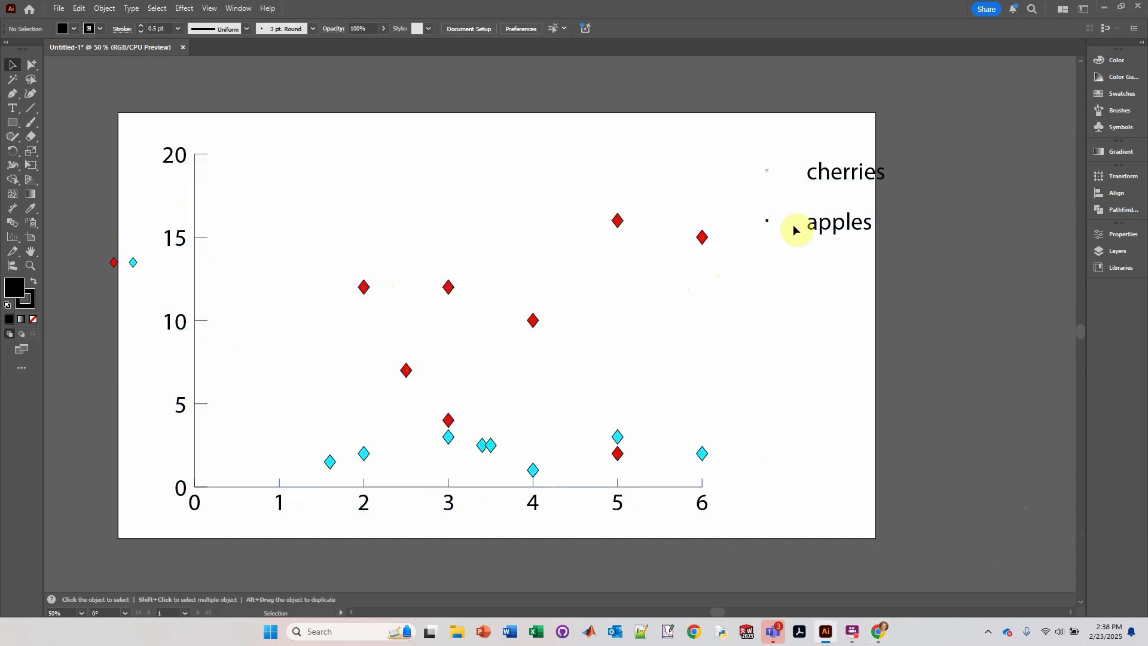
left_click_drag(81, 254, 157, 277)
Set the graph's bottom axis to a maximum of 7 with 7 divisions
right_click(618, 513)
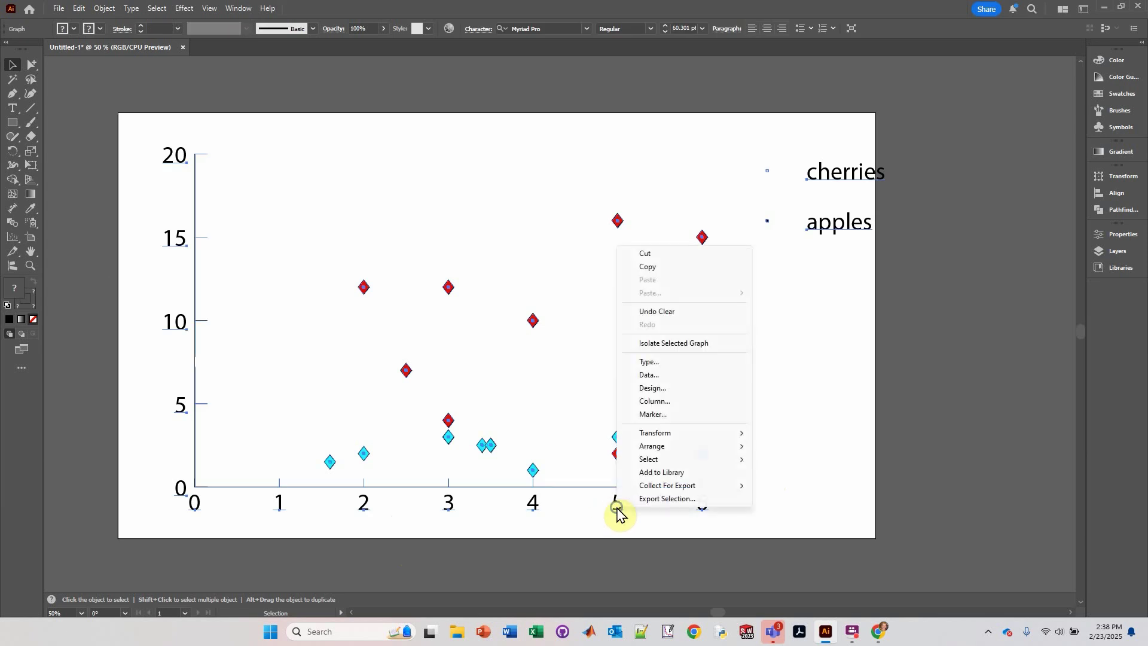
left_click(657, 362)
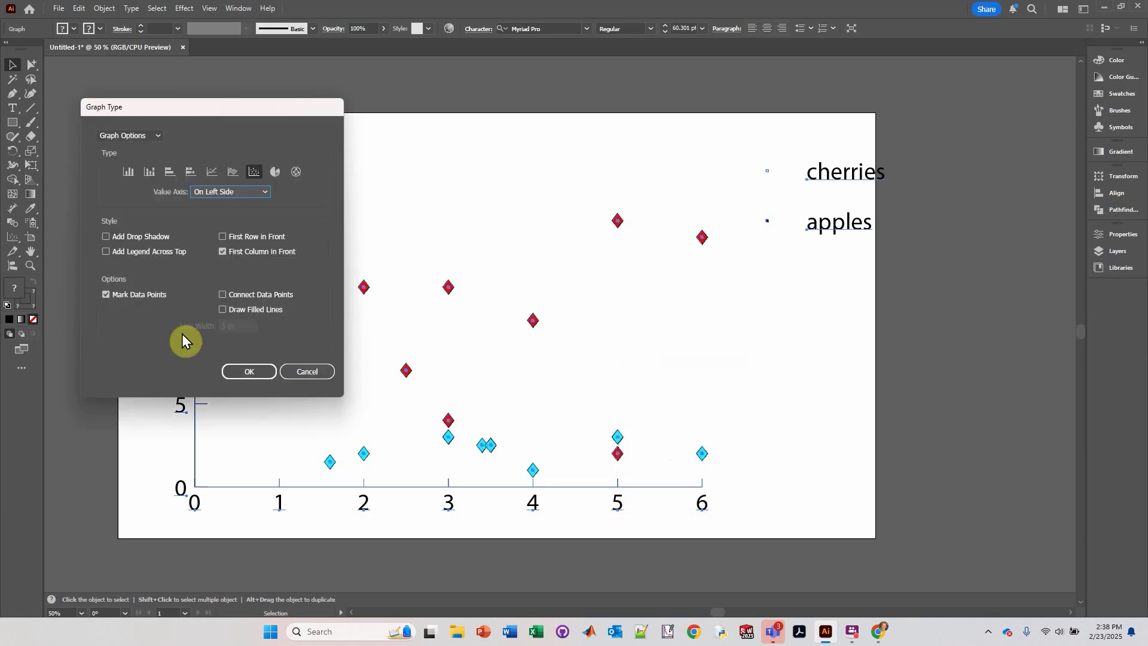
left_click(129, 135)
left_click(126, 174)
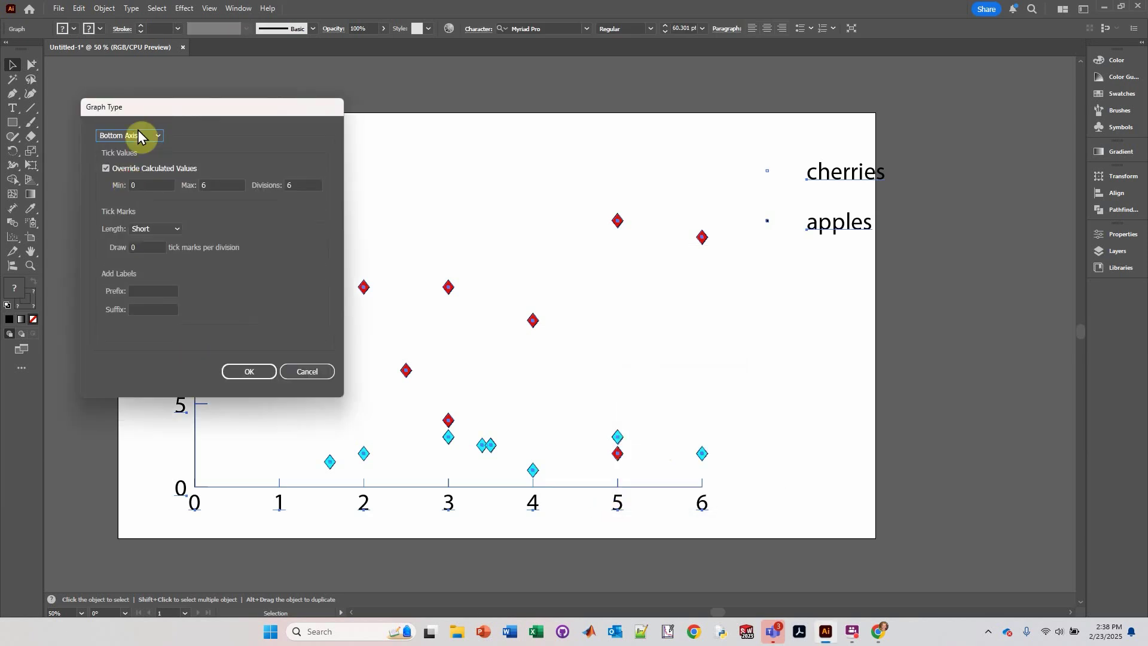
double_click(216, 185)
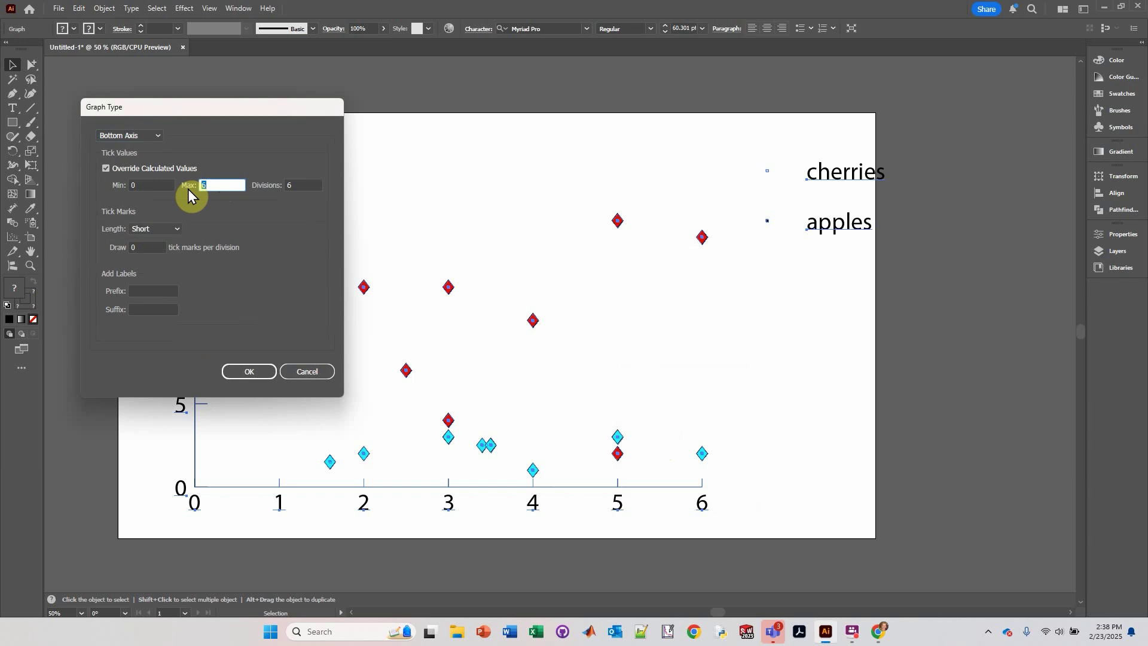
type("7")
double_click(293, 184)
type("7")
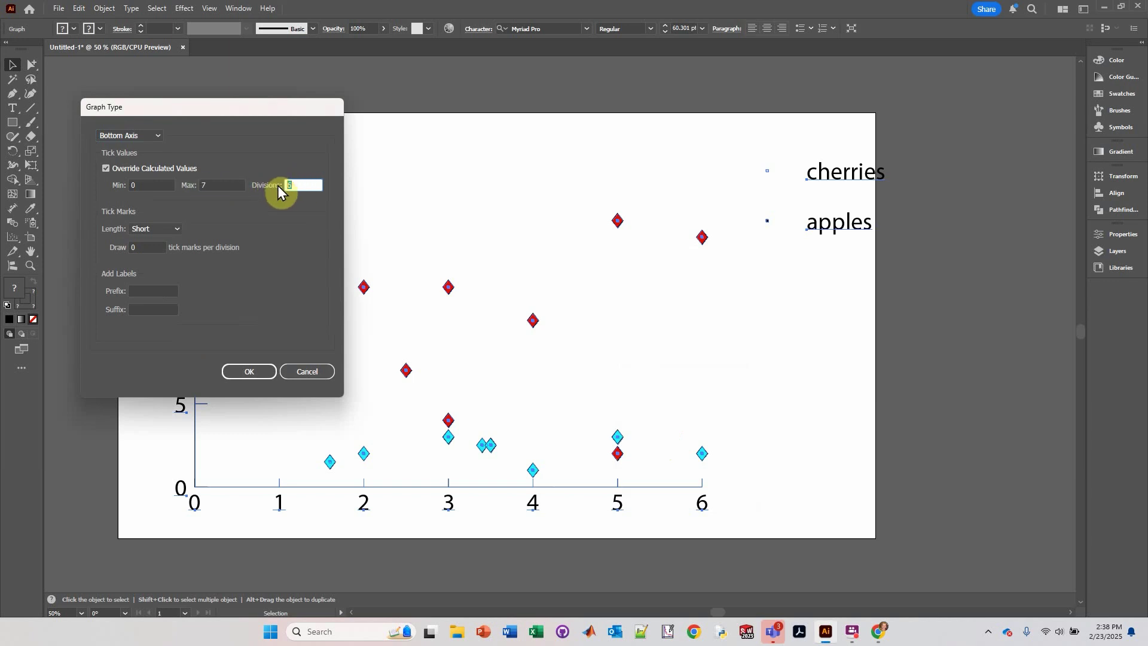
left_click(247, 371)
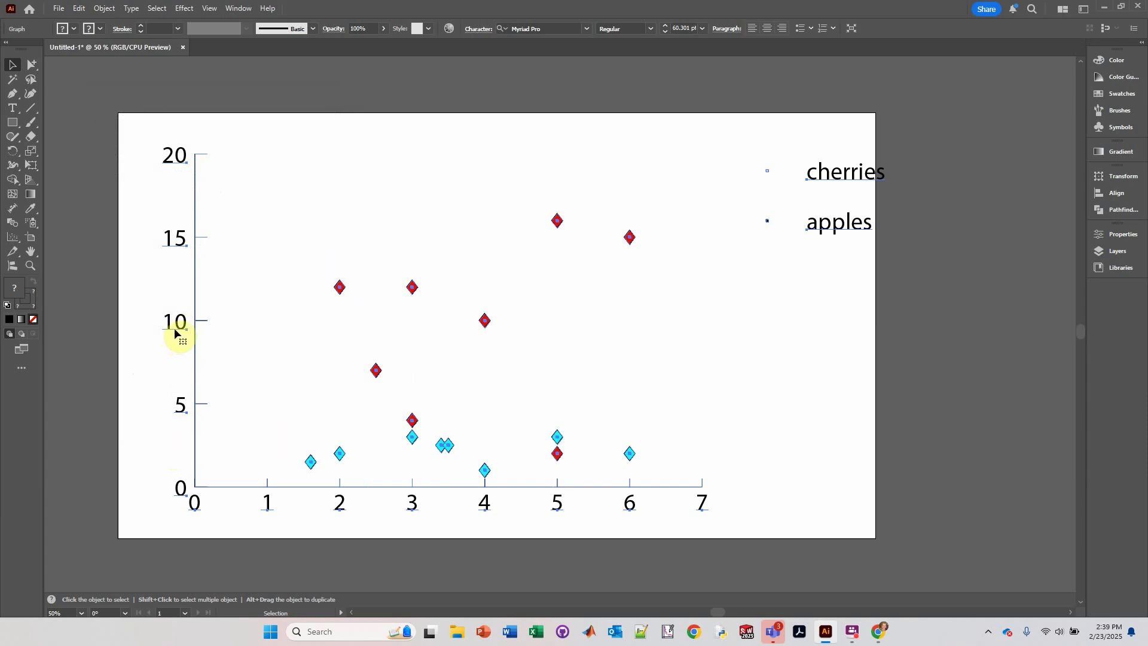
key("ctrl+shift+g")
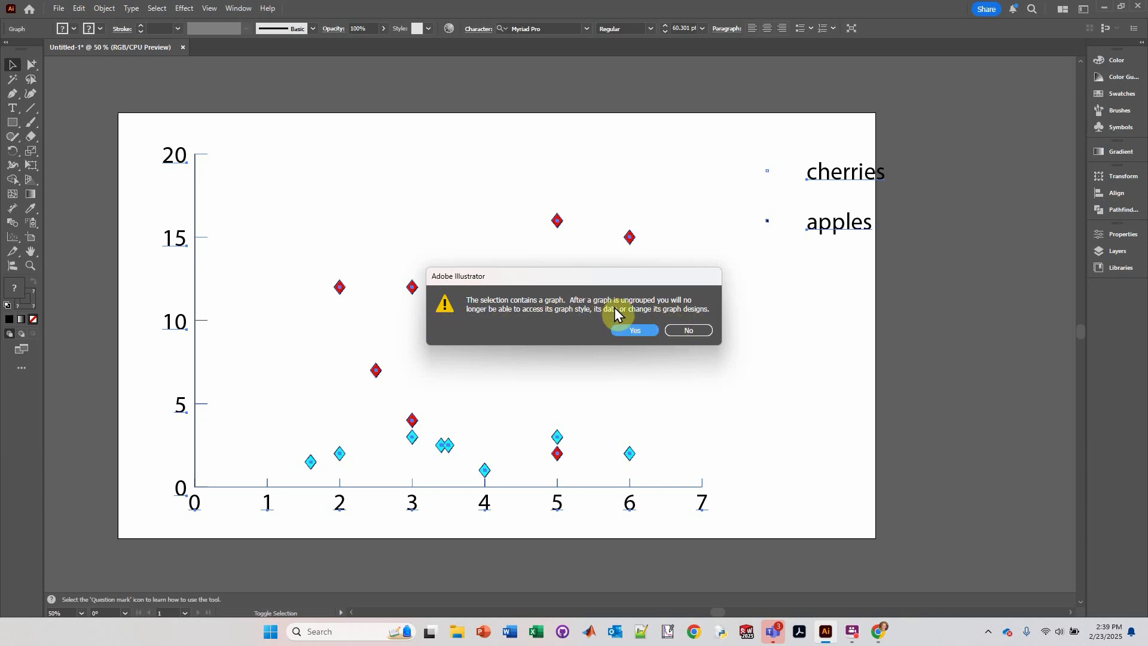
Accept the ungroup warning, clear the selection and select the diamond marker group
left_click(637, 333)
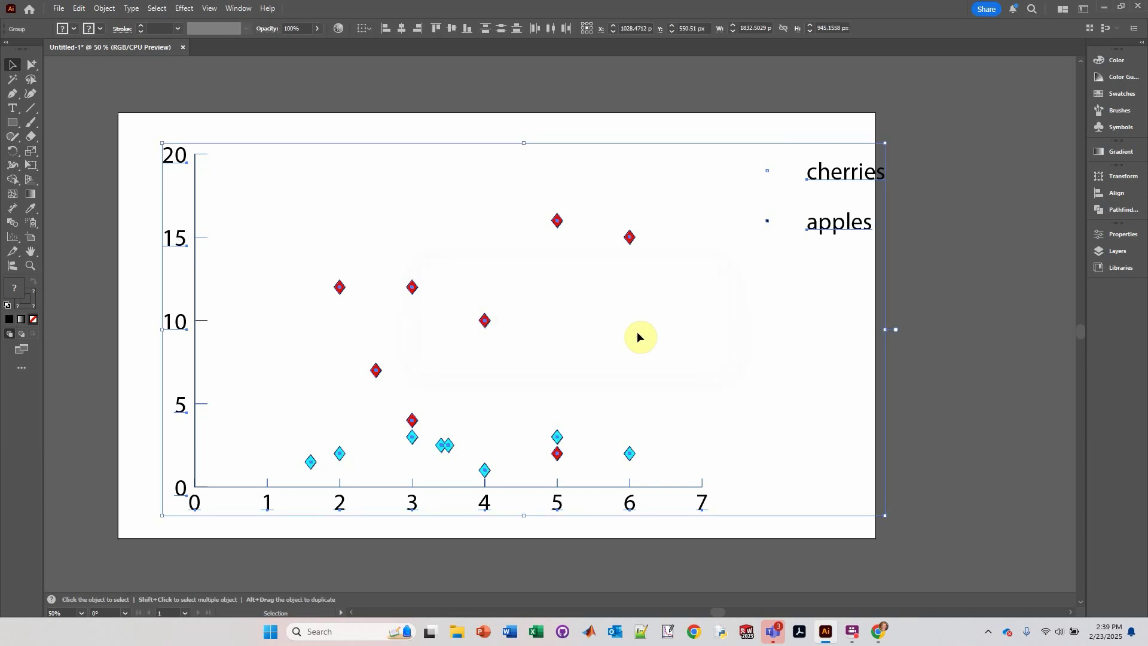
left_click(113, 342)
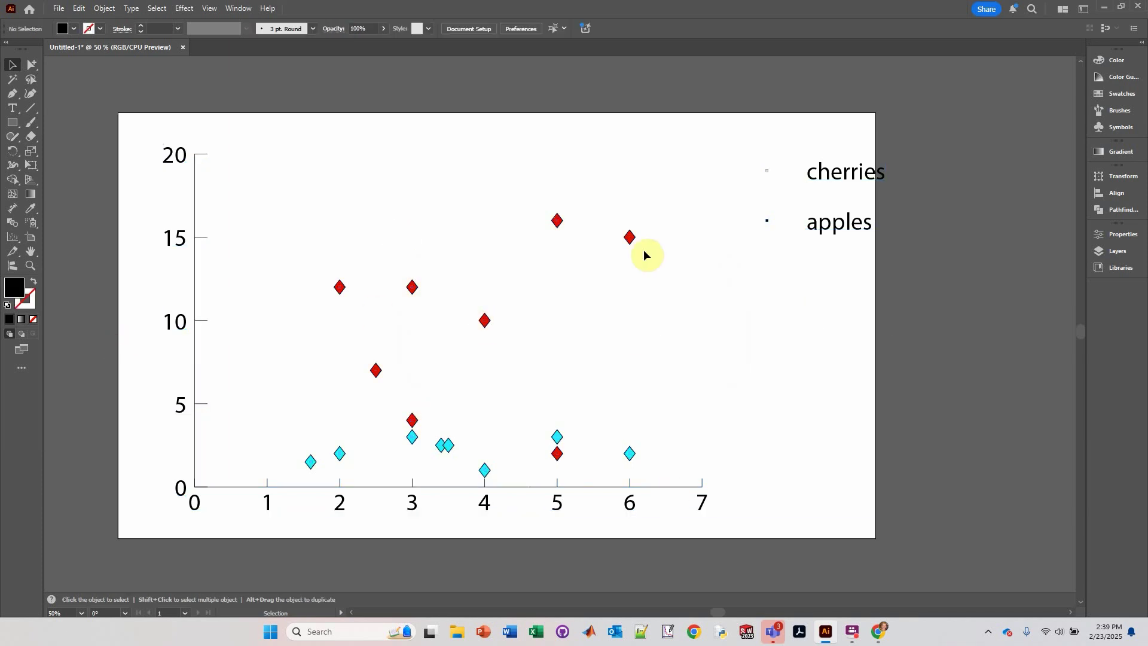
left_click(624, 237)
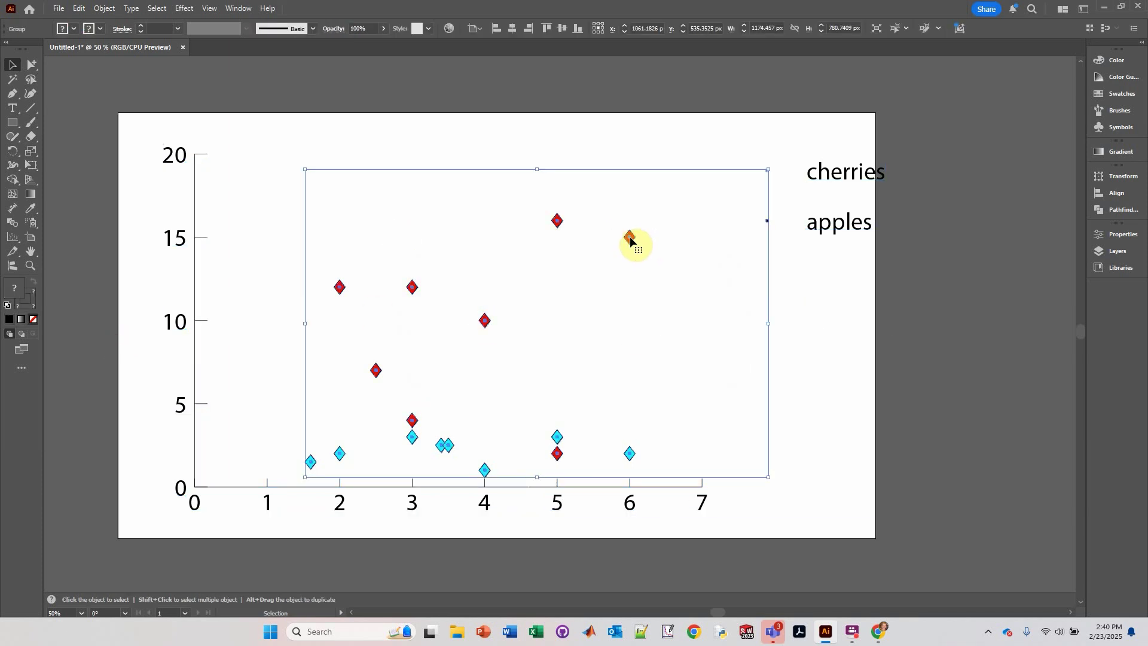
Ungroup the diamond markers and isolate the red data point group
right_click(630, 239)
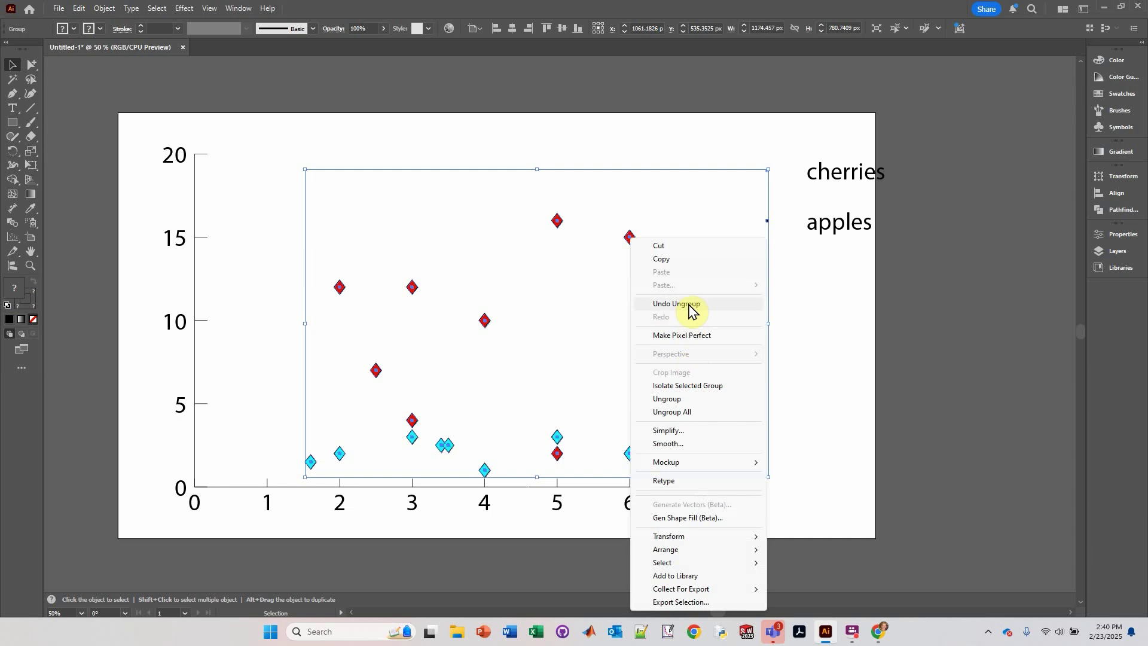
left_click(674, 400)
left_click(783, 352)
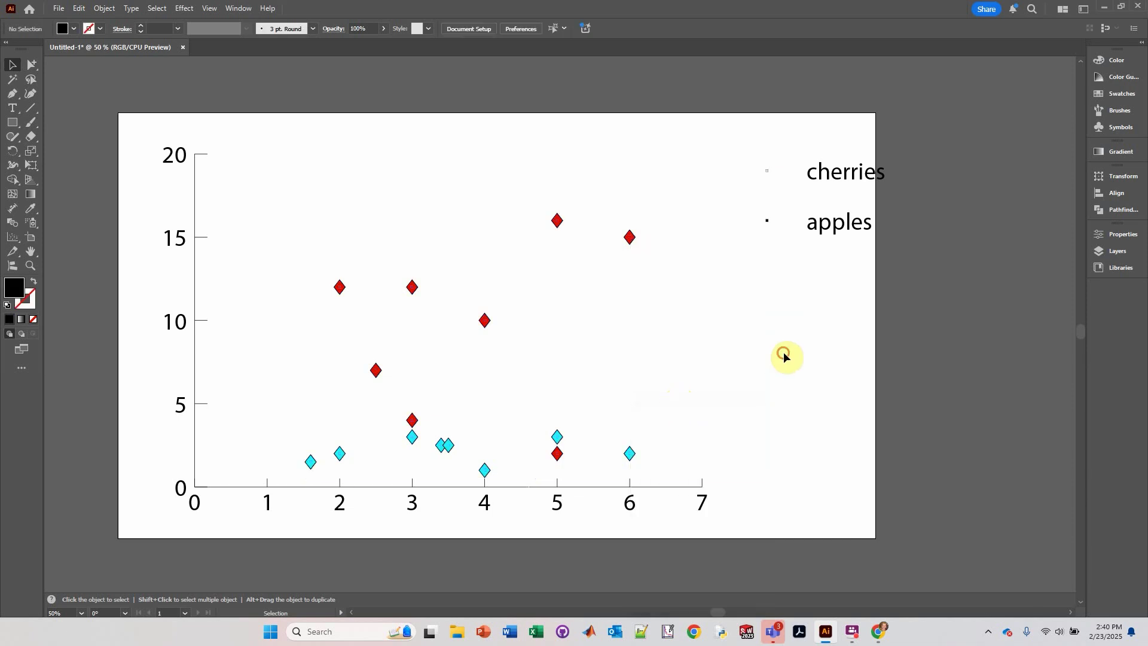
double_click(635, 241)
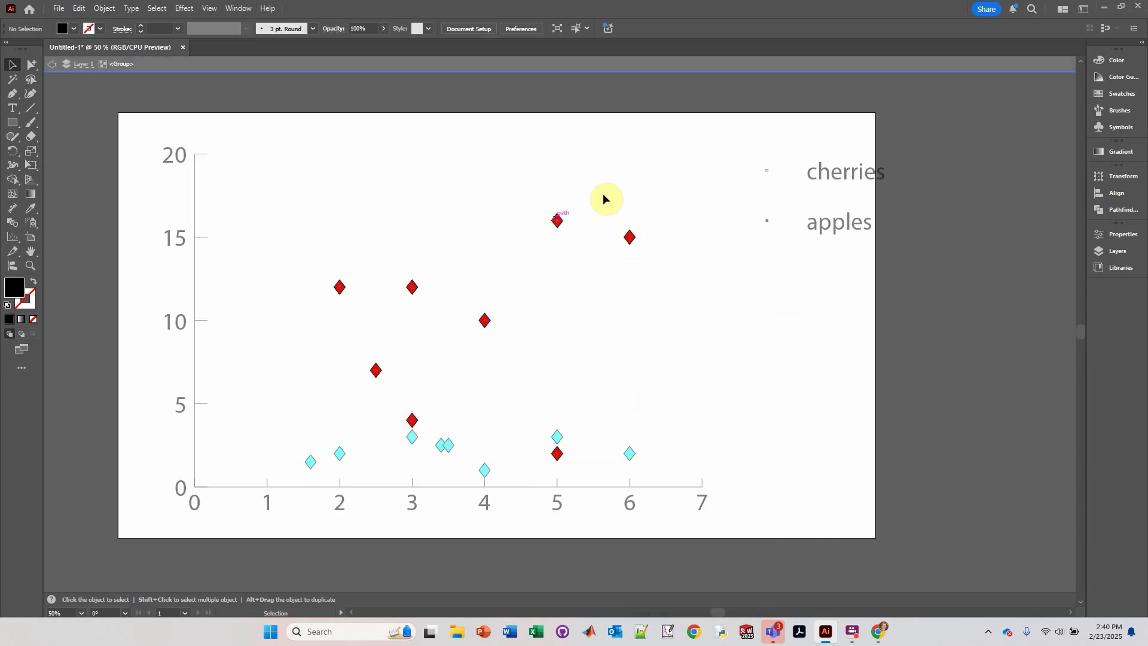
left_click_drag(607, 195, 650, 279)
double_click(715, 292)
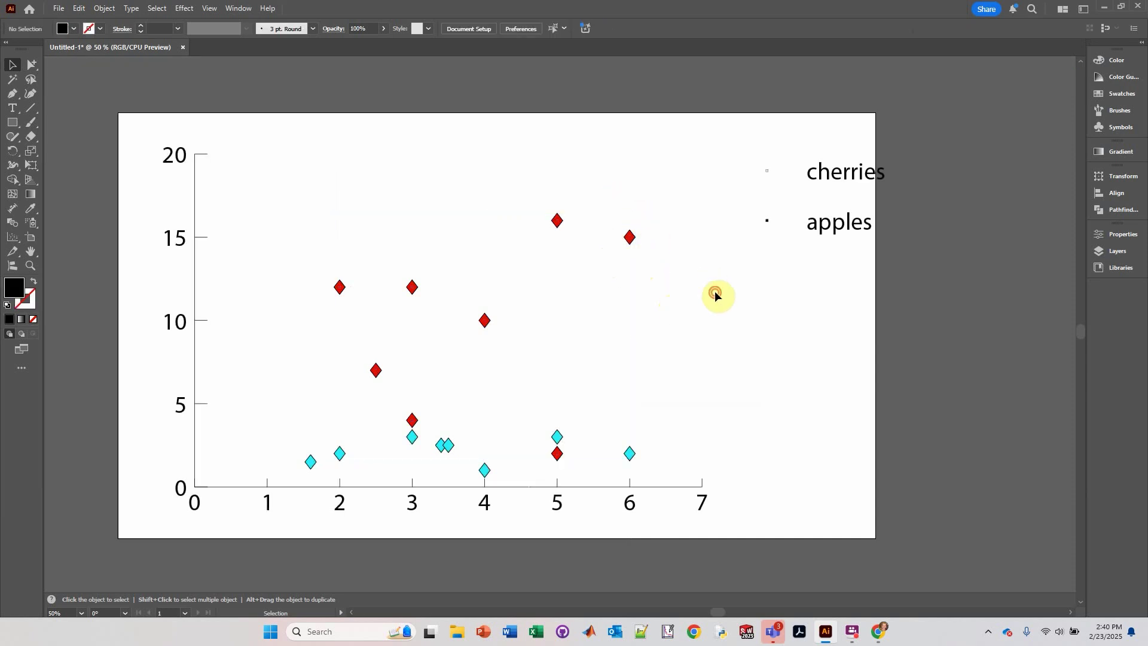
Copy the red diamond at x = 6 and move the copy up near the legend
left_click(30, 69)
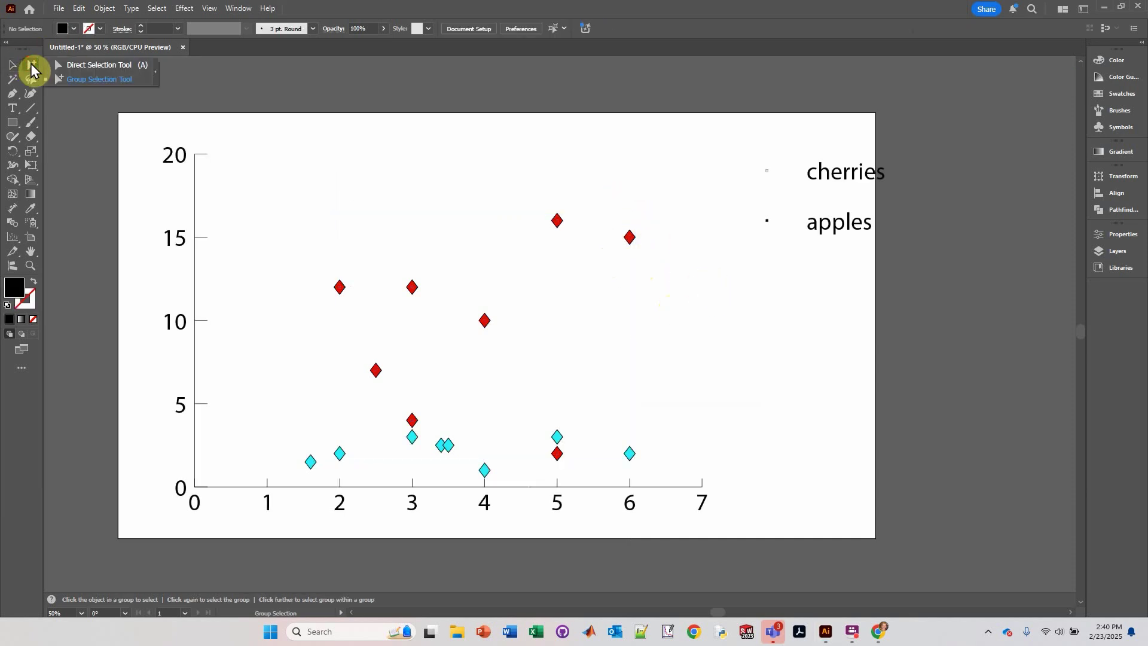
left_click(66, 66)
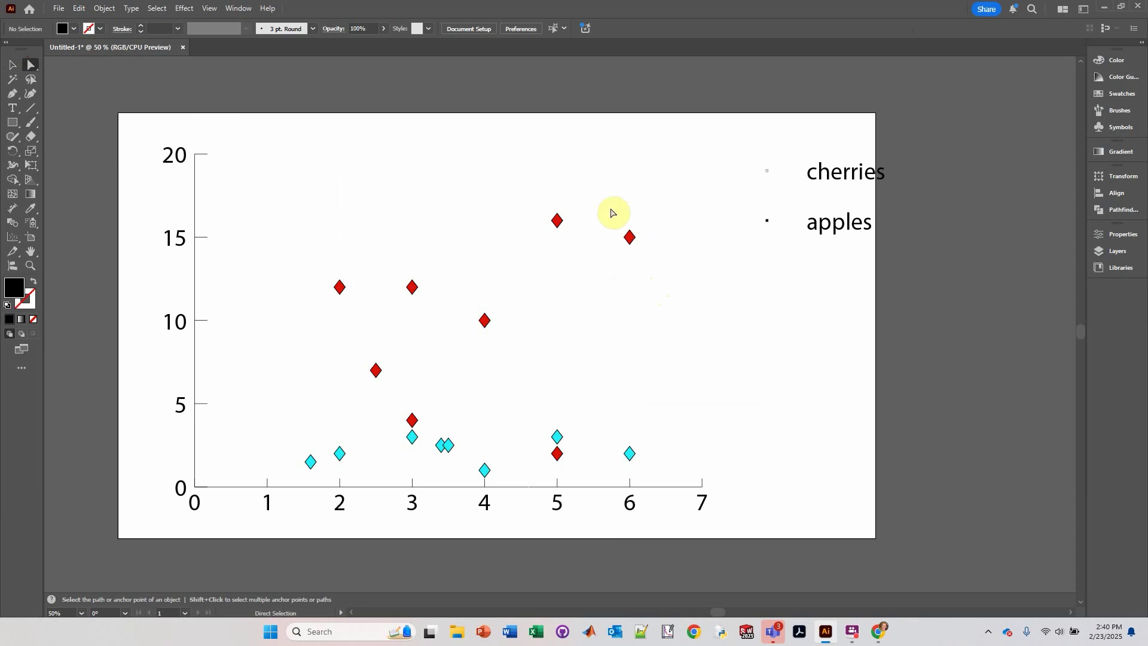
left_click_drag(608, 206, 661, 292)
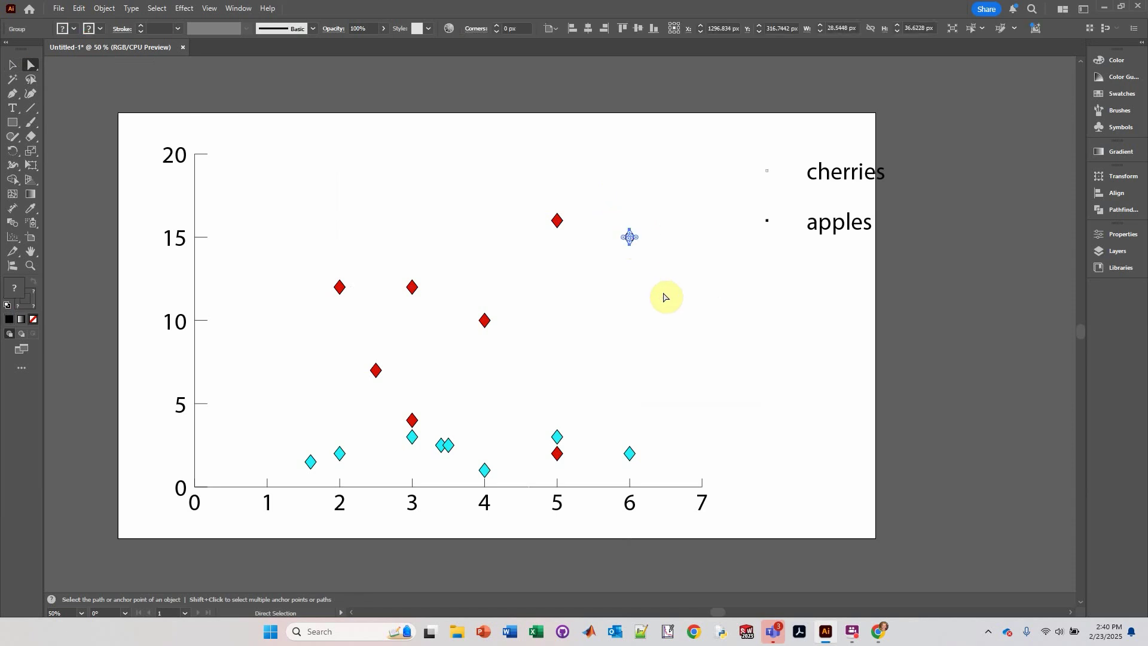
key("ctrl")
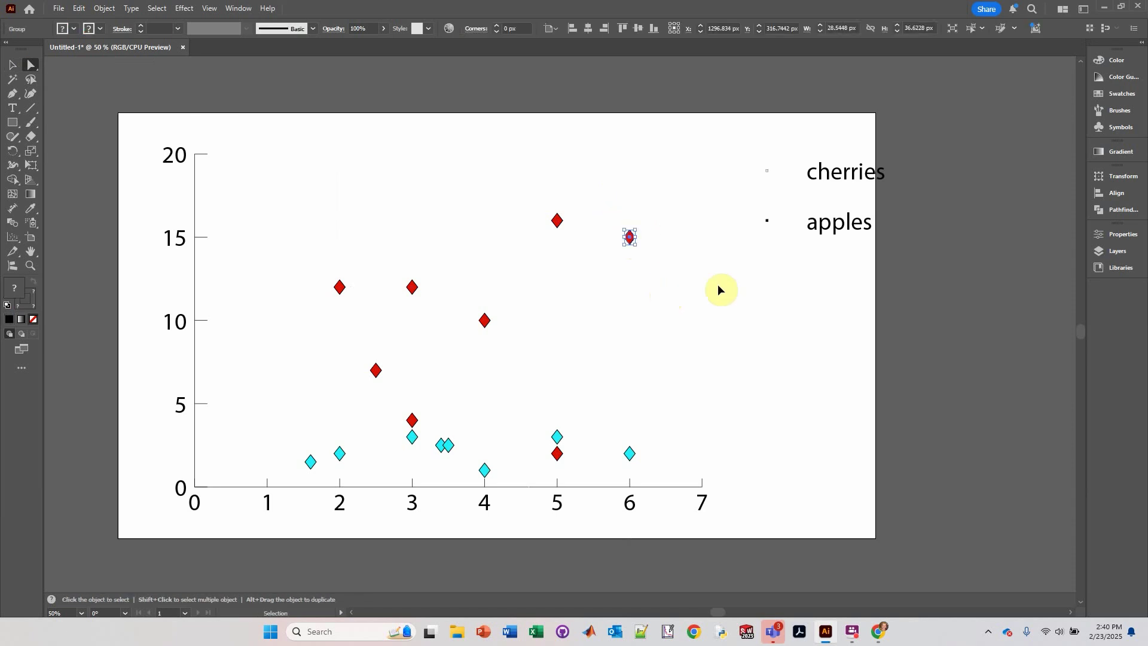
key("ctrl+z")
left_click(14, 67)
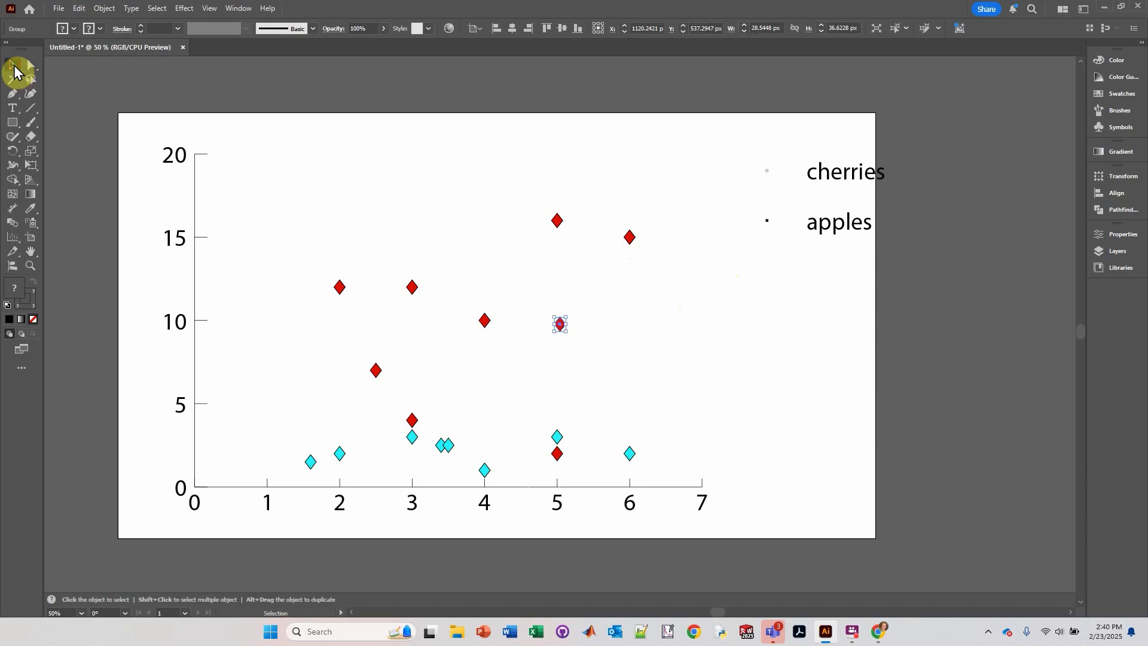
left_click_drag(560, 328, 784, 263)
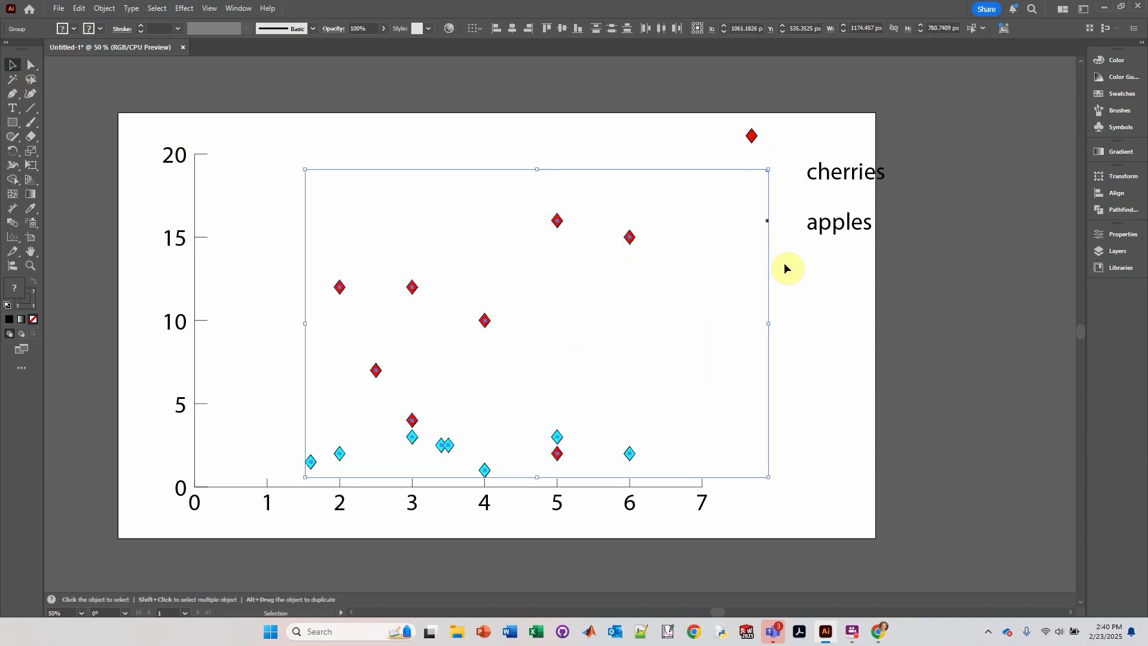
Delete the small legend squares and place the red diamond beside 'cherries'
right_click(767, 221)
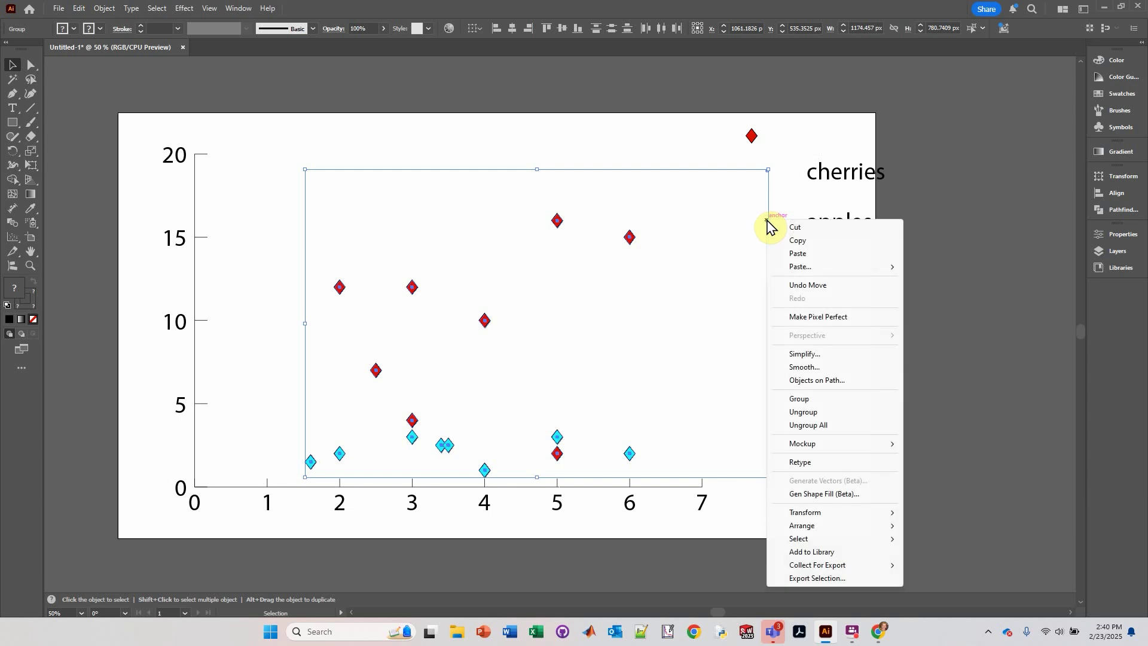
left_click(805, 412)
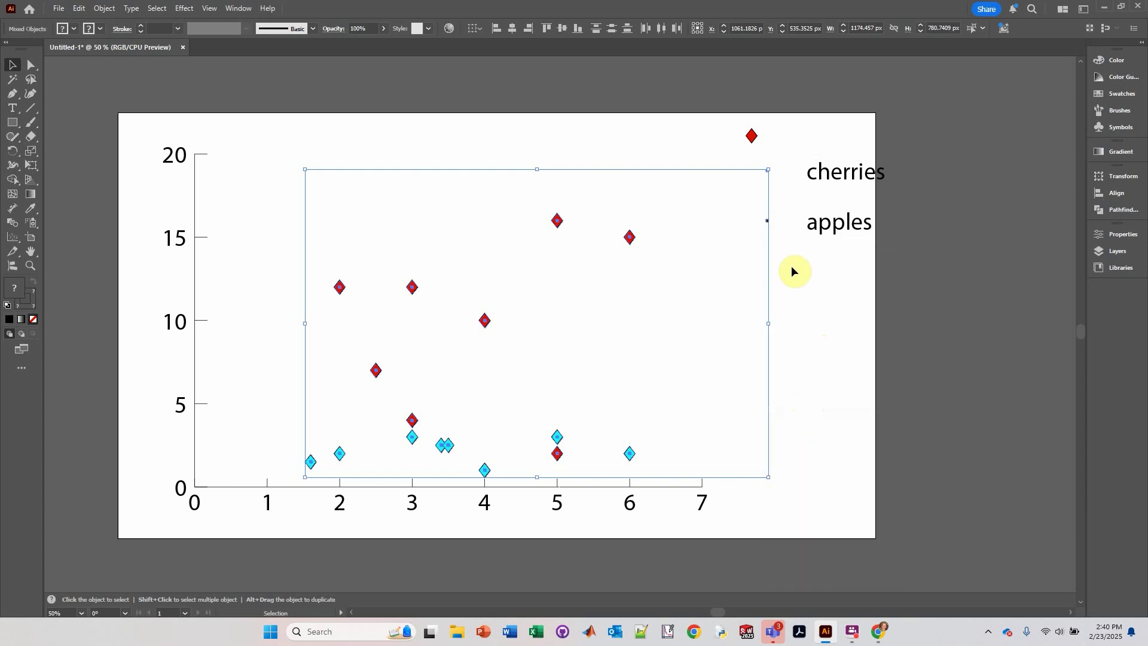
right_click(770, 226)
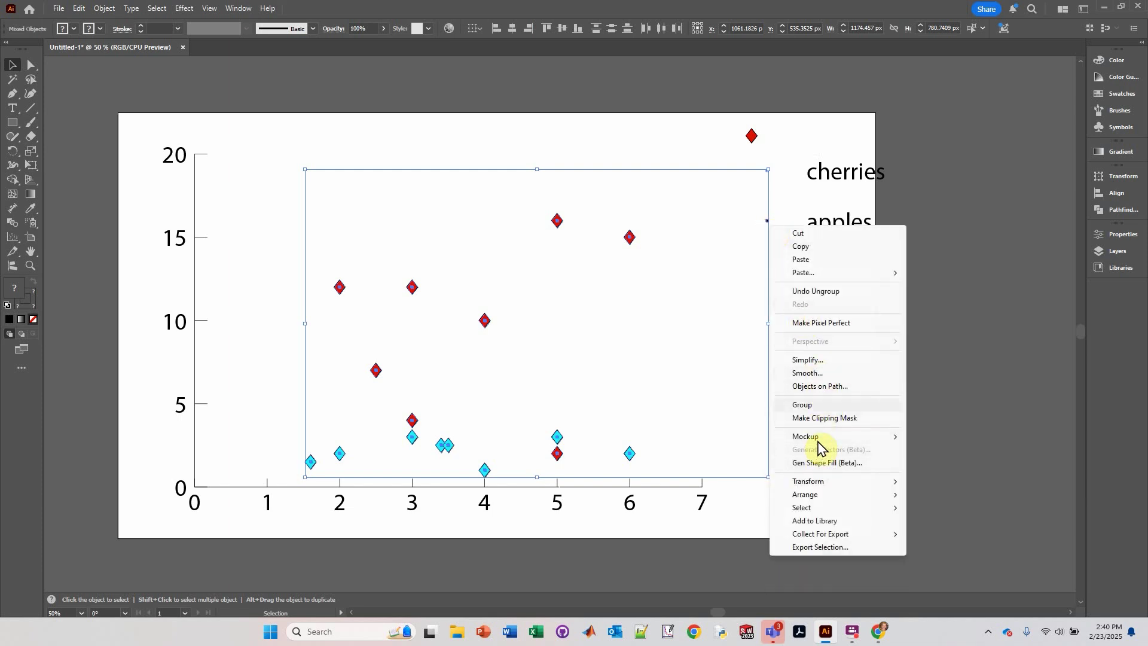
left_click(940, 335)
left_click(940, 335)
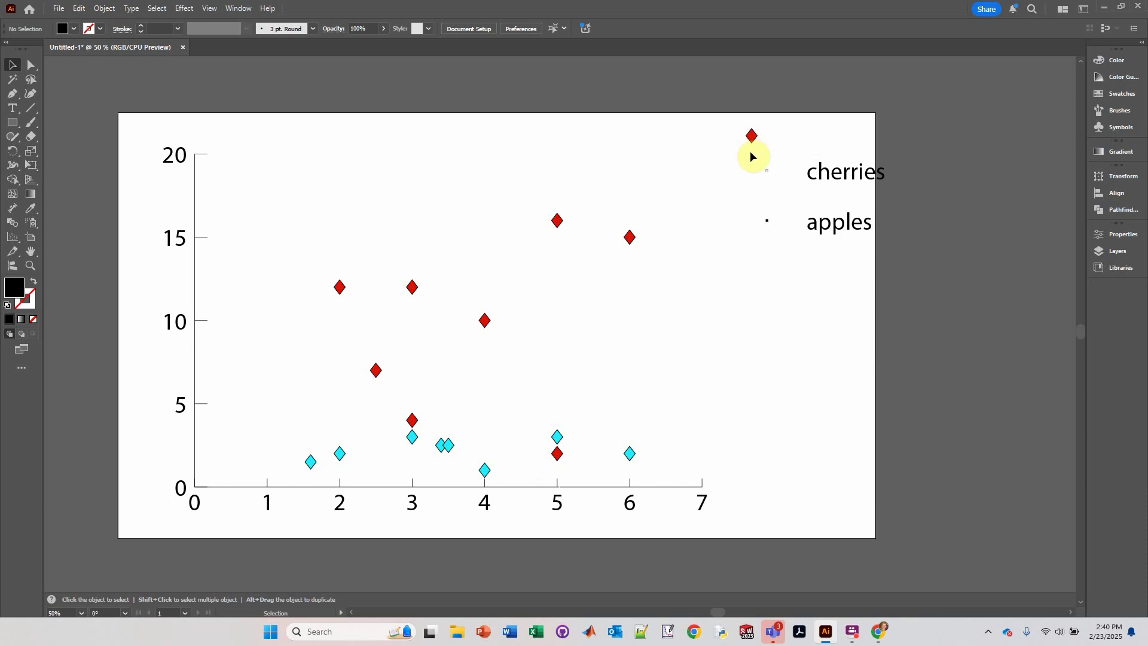
left_click(767, 221)
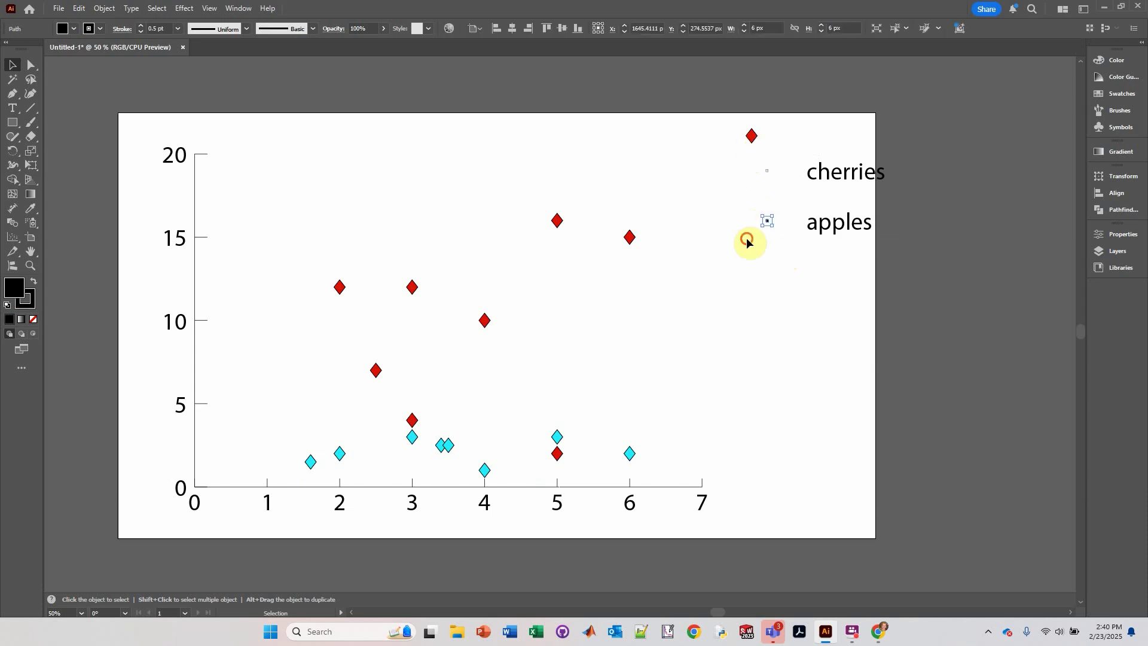
left_click_drag(776, 205, 753, 157)
key("Delete")
left_click_drag(736, 119, 781, 179)
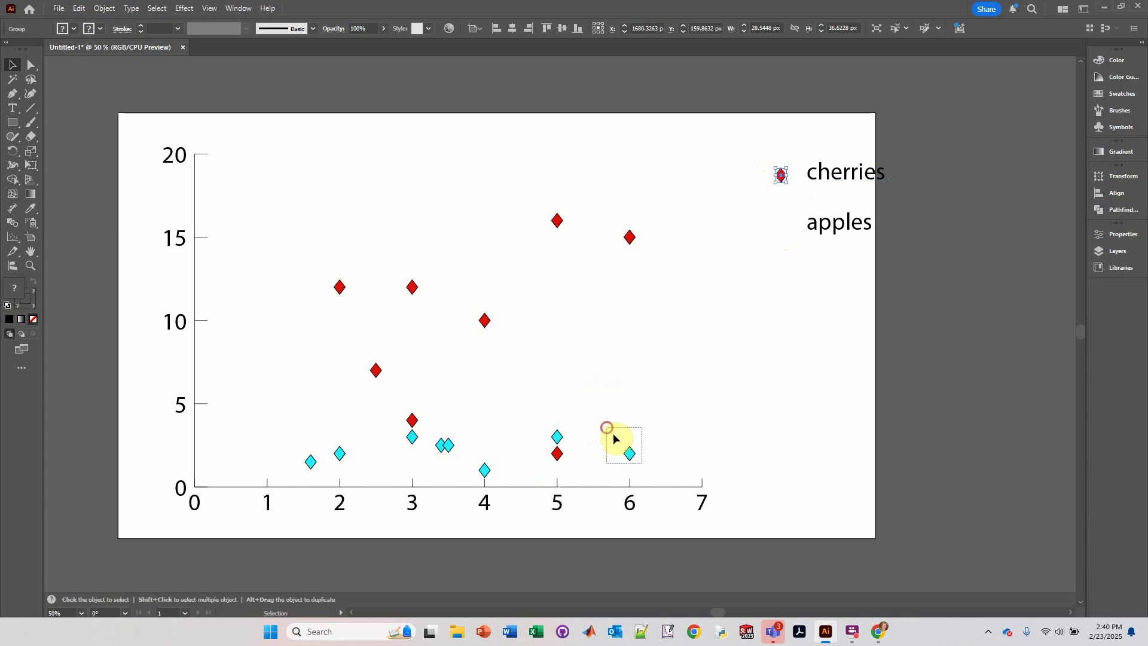
Ungroup the apples points and move the cyan diamond from x = 6 beside 'apples'
left_click(629, 453)
right_click(630, 457)
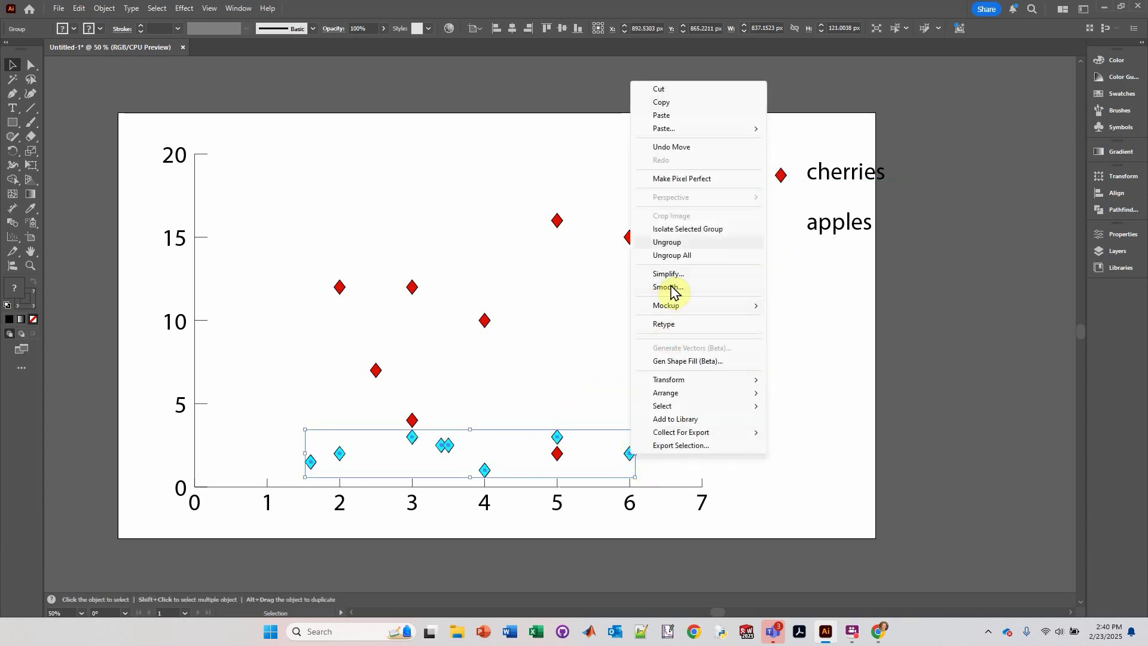
left_click(675, 255)
left_click(773, 363)
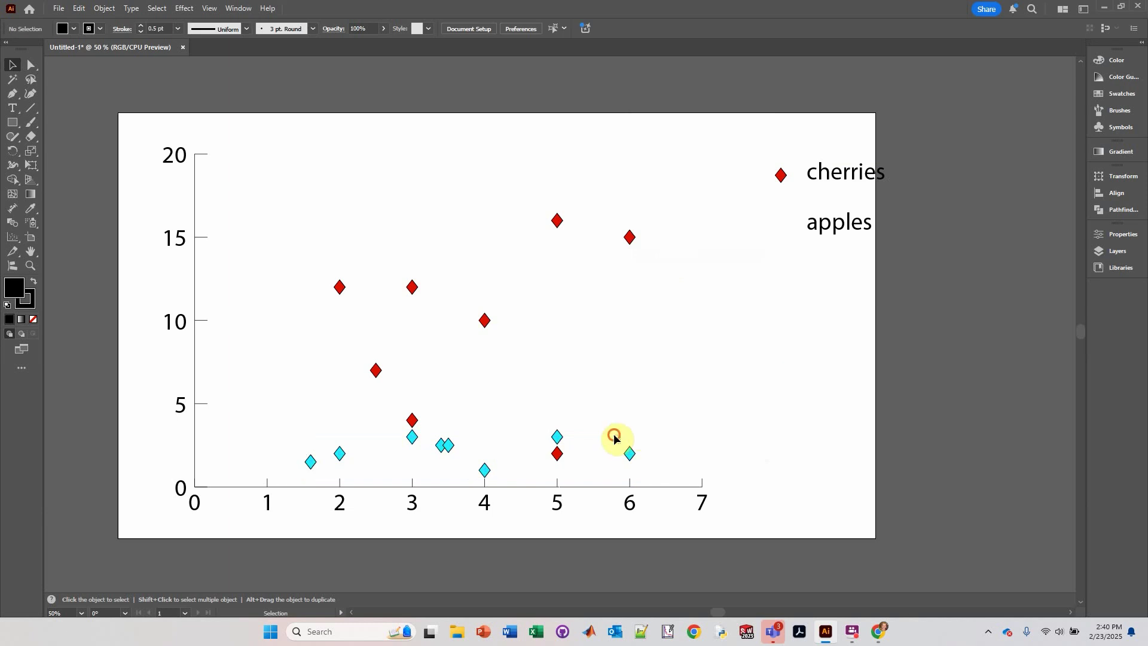
left_click_drag(629, 453, 780, 227)
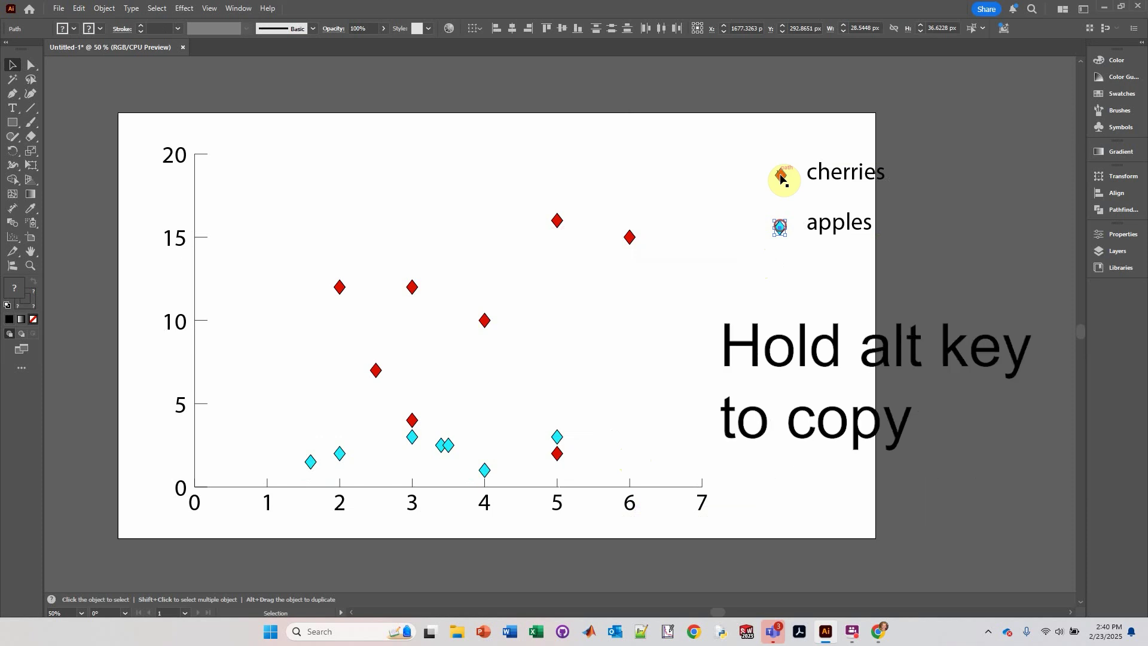
Line up the two legend diamonds horizontally and move the legend down and left toward the plot
left_click_drag(759, 141, 793, 282)
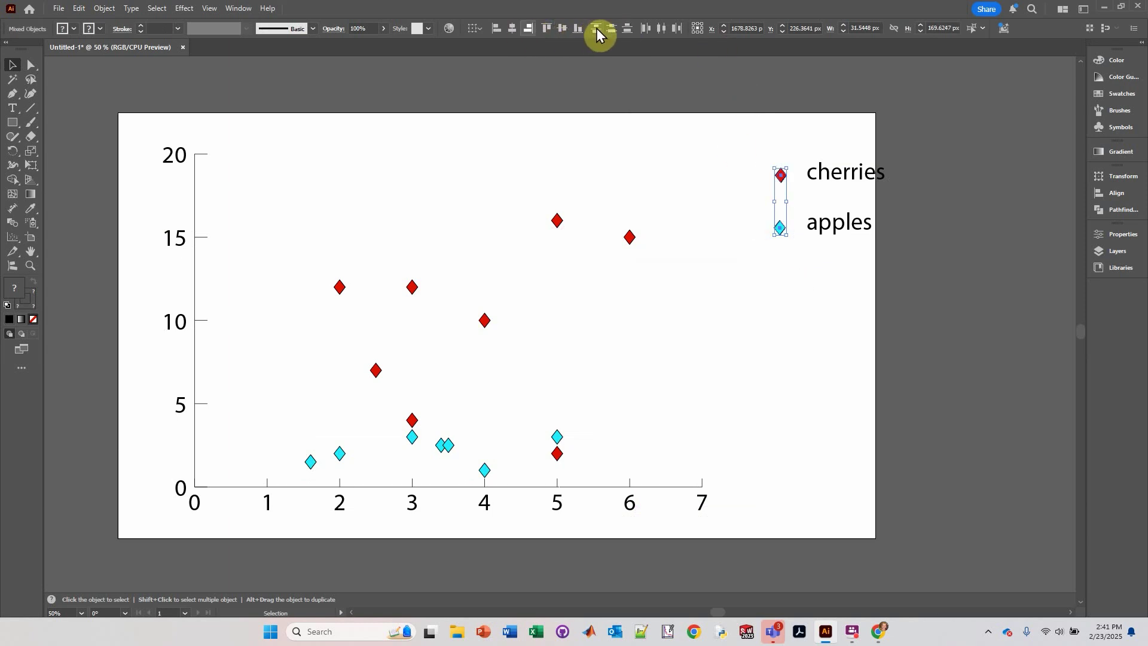
left_click(511, 27)
left_click_drag(742, 124, 883, 242)
left_click_drag(854, 175, 792, 225)
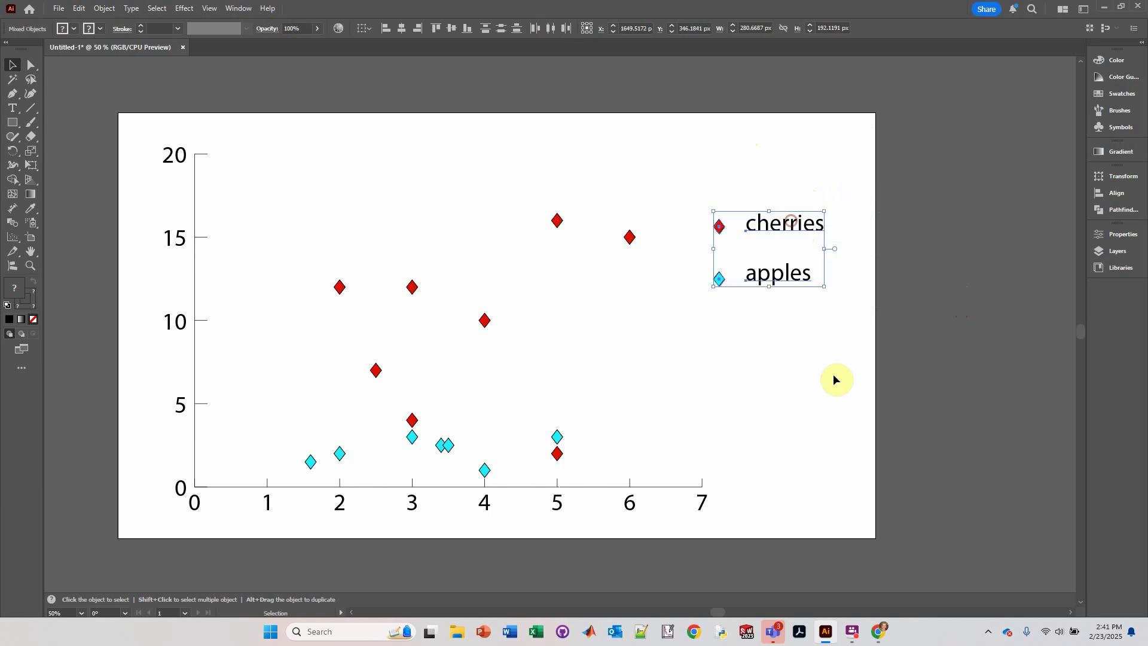
left_click(831, 378)
Ungroup the legend and nudge the cherries entry down toward apples
left_click_drag(691, 188, 840, 254)
right_click(803, 233)
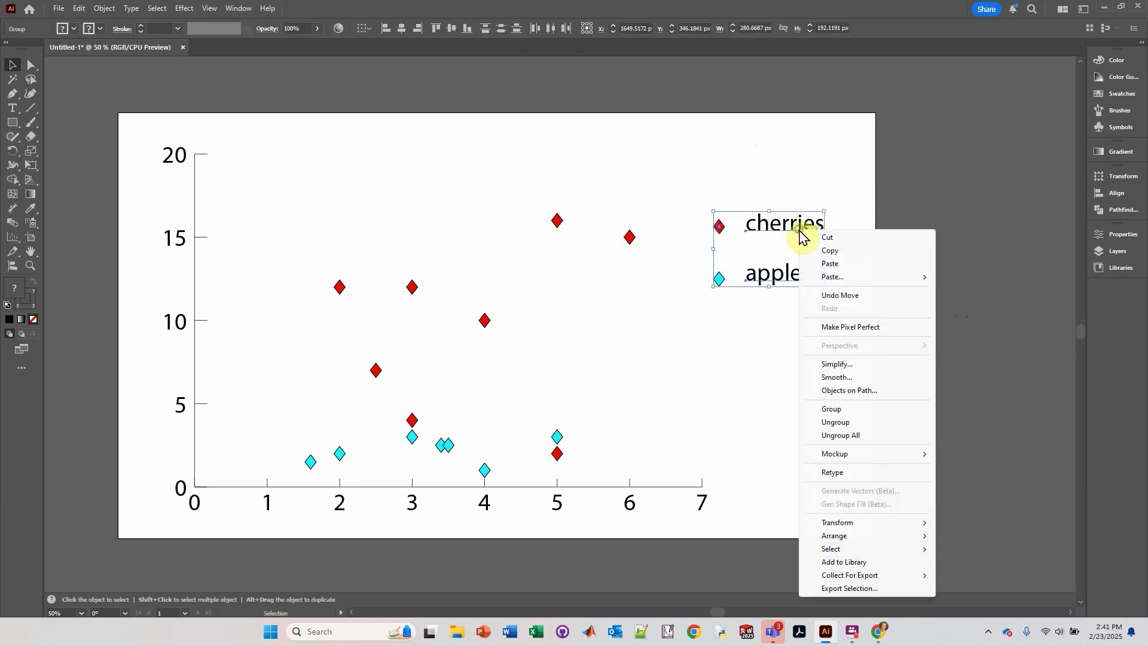
left_click(845, 422)
left_click_drag(682, 185, 852, 258)
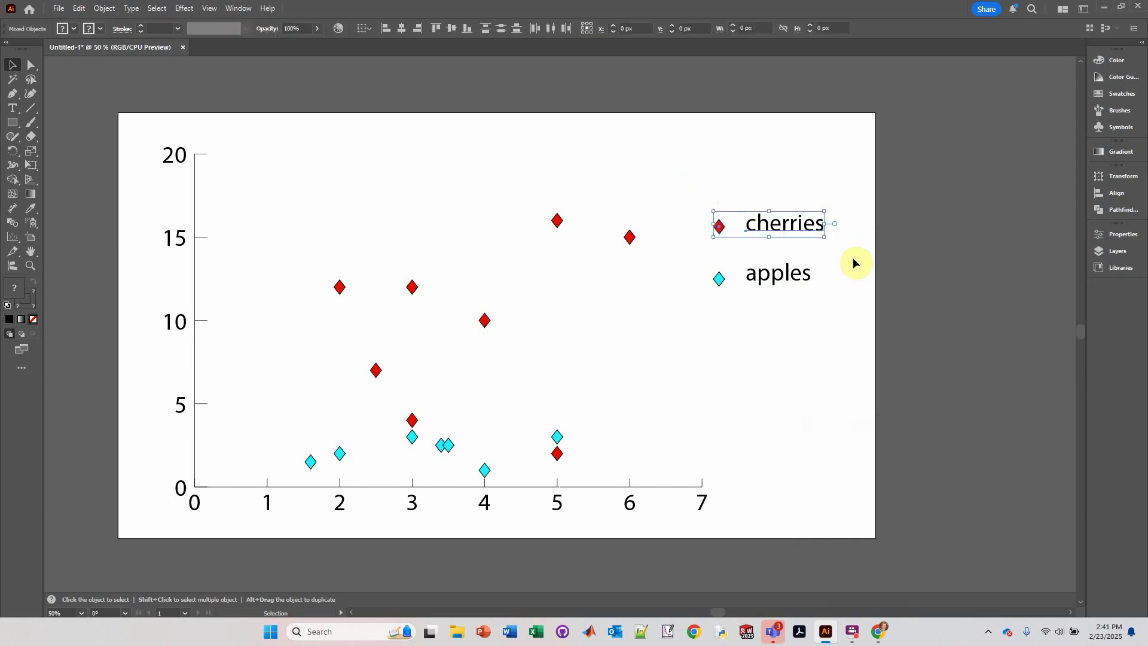
key("Down")
key("Down")
key("Down")
key("Down")
key("Down")
key("Down")
key("Down")
key("Down")
key("Down")
key("Down")
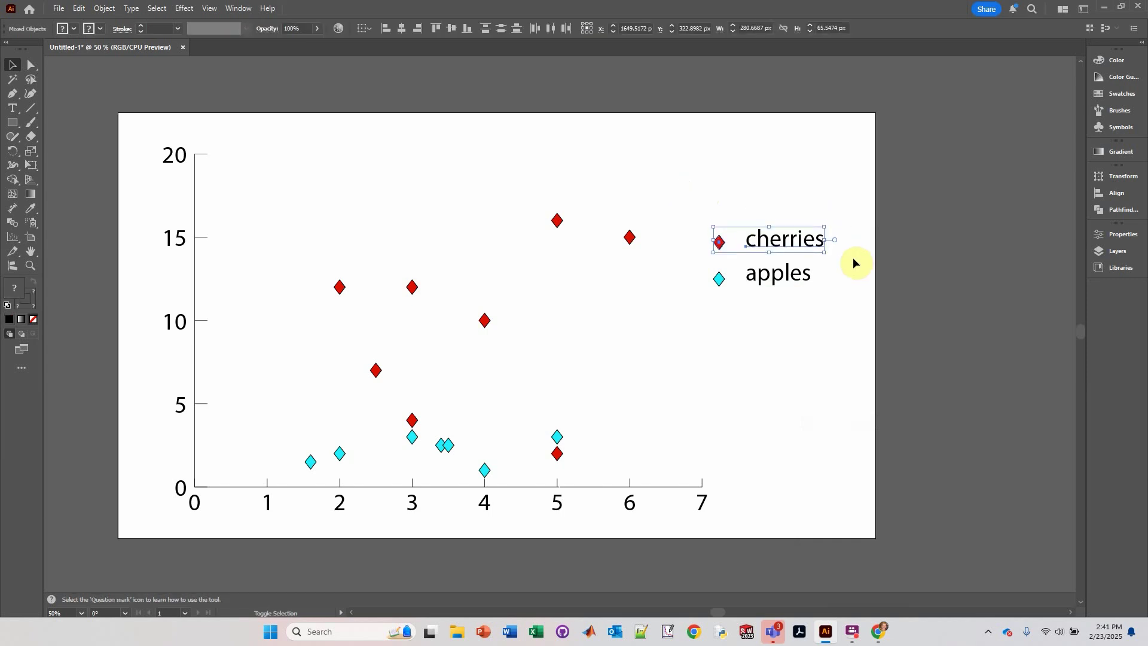
left_click(808, 351)
Vertically centre the cherries and apples diamonds on their labels
left_click_drag(697, 210, 851, 249)
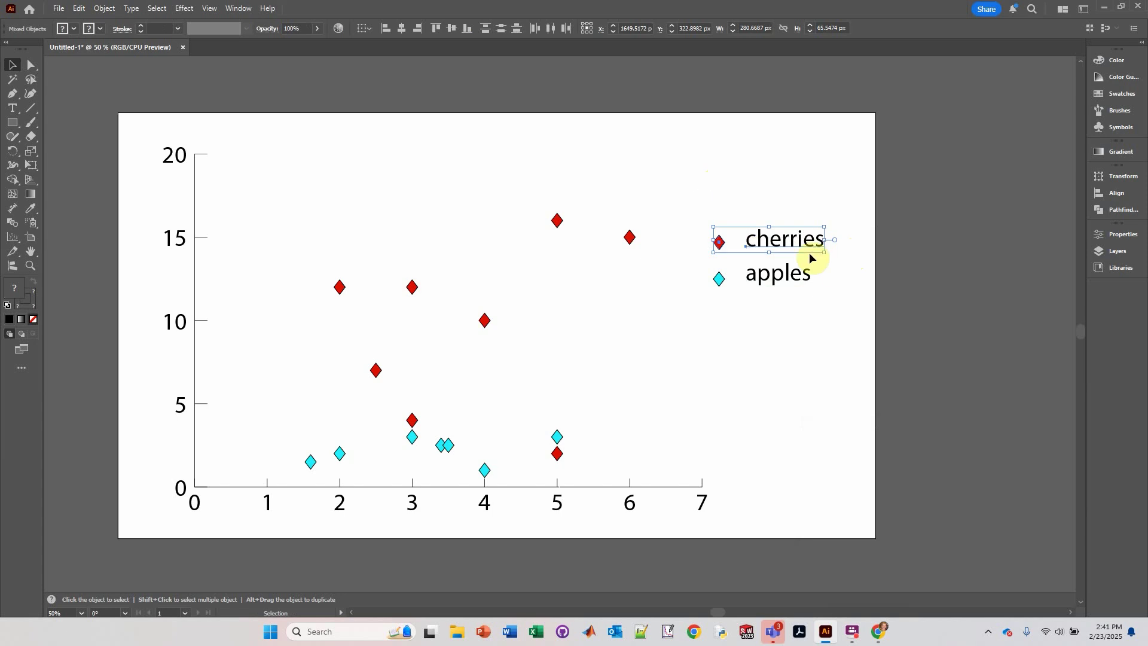
left_click(450, 26)
left_click(765, 351)
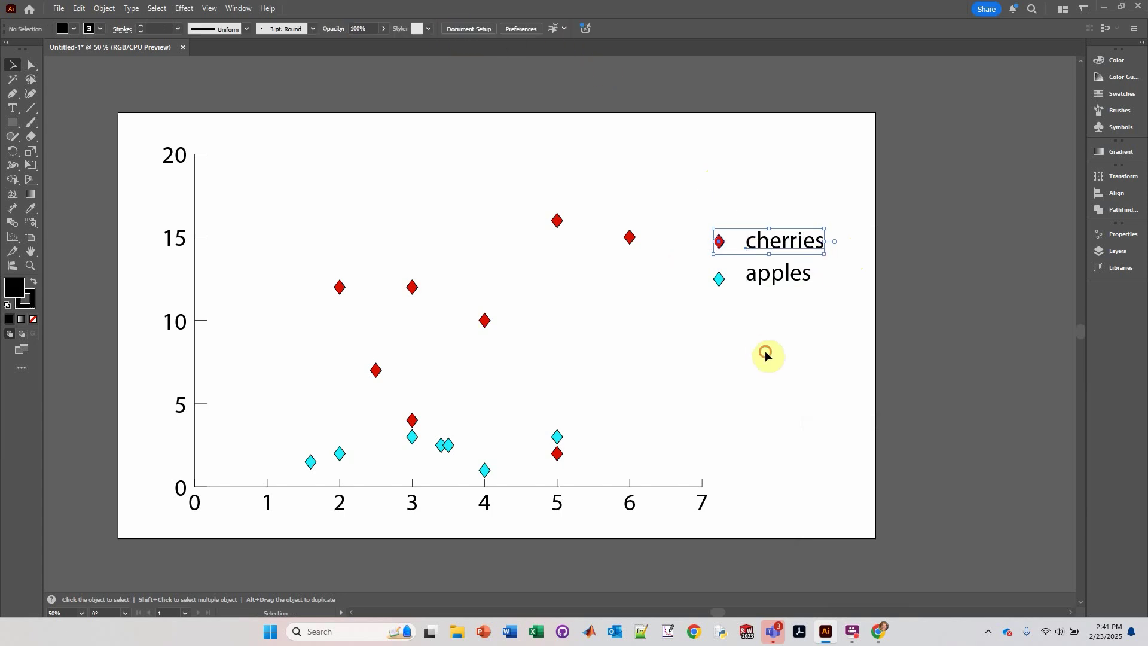
left_click_drag(693, 264, 853, 327)
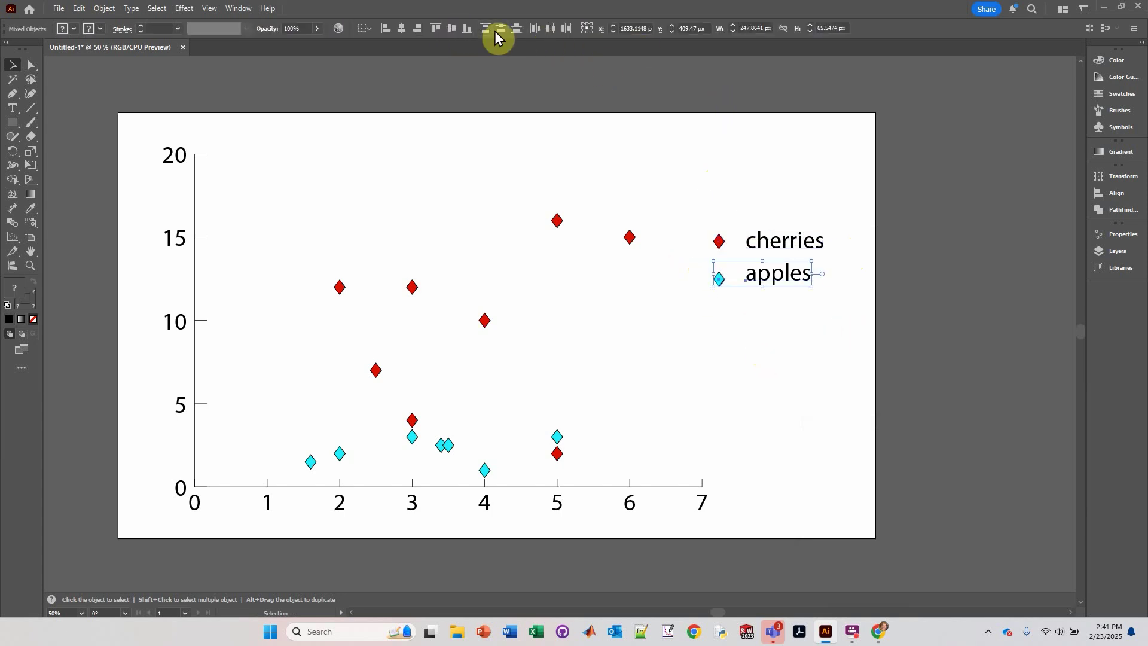
left_click(451, 26)
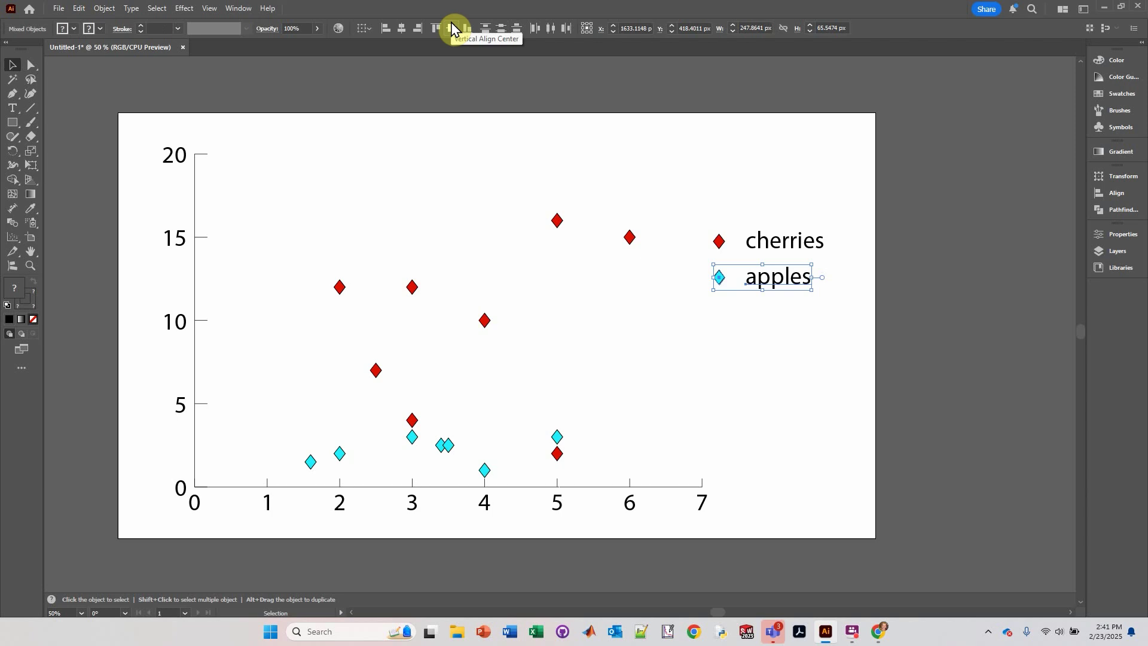
left_click(771, 365)
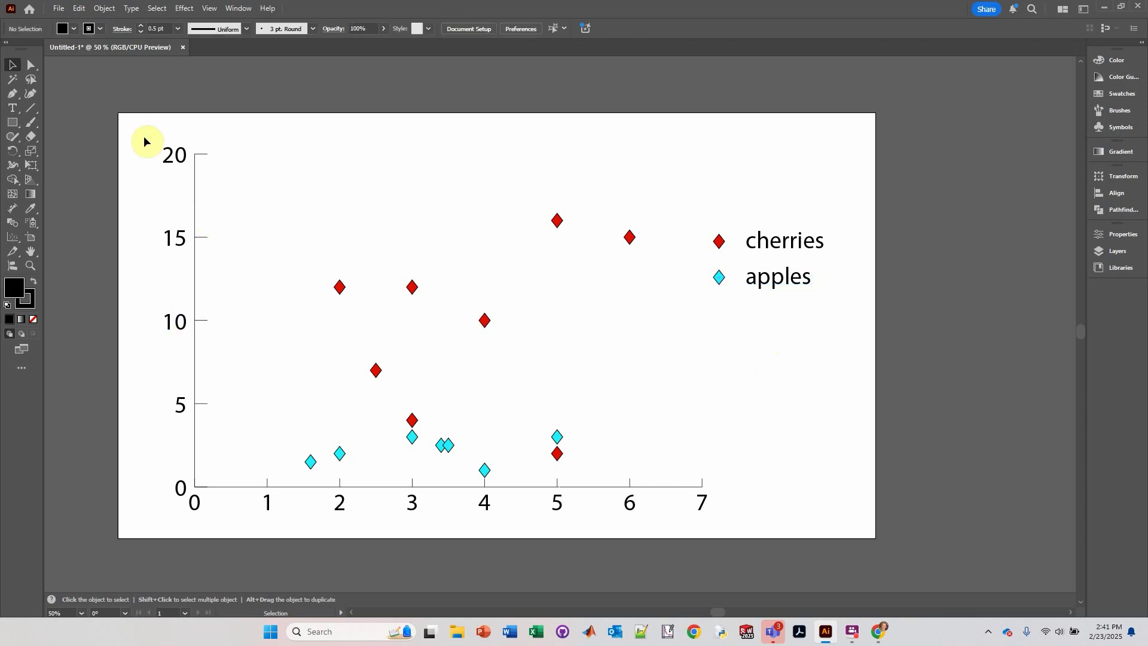
Fully ungroup the y-axis and its label group
left_click_drag(144, 141, 179, 506)
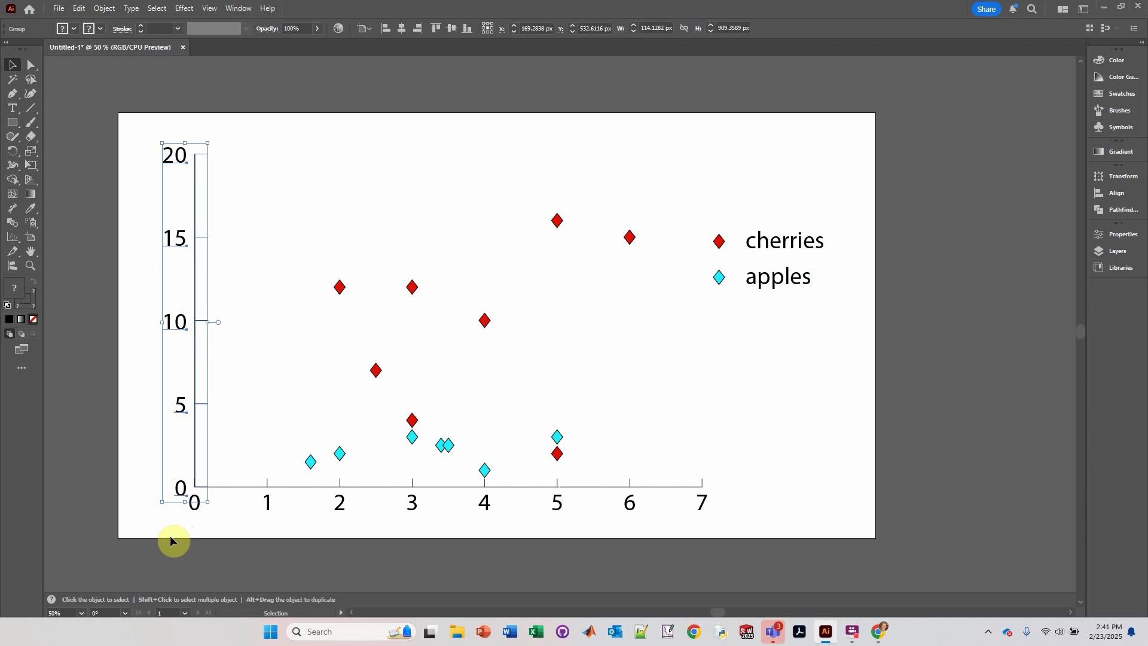
key("shift+Left")
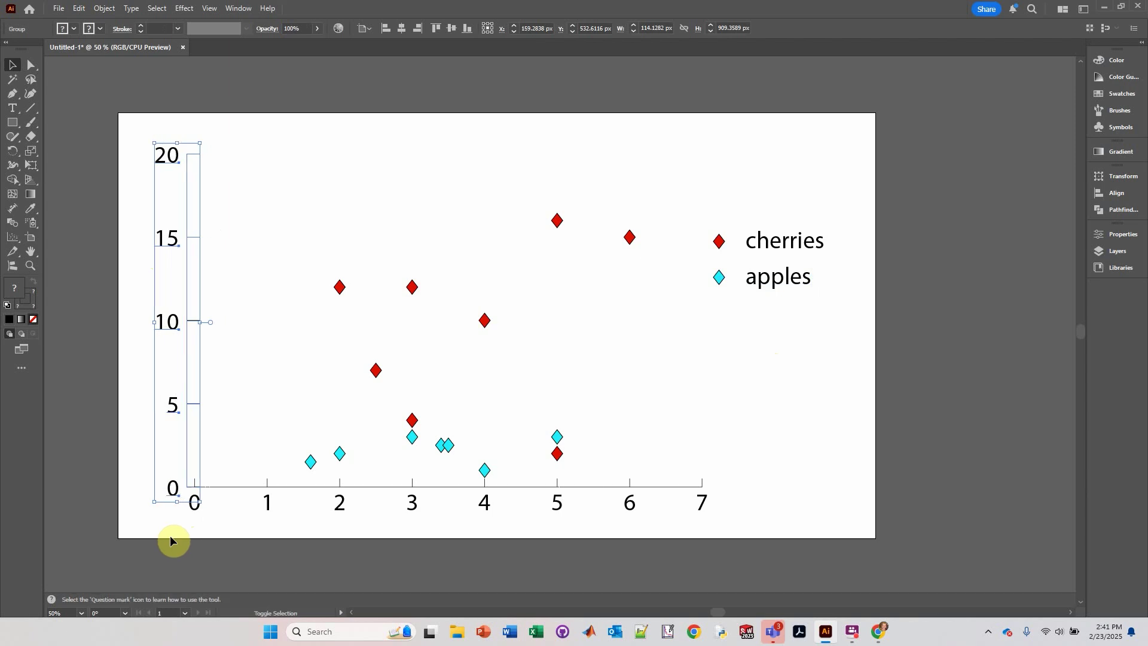
key("a")
key("shift+Left")
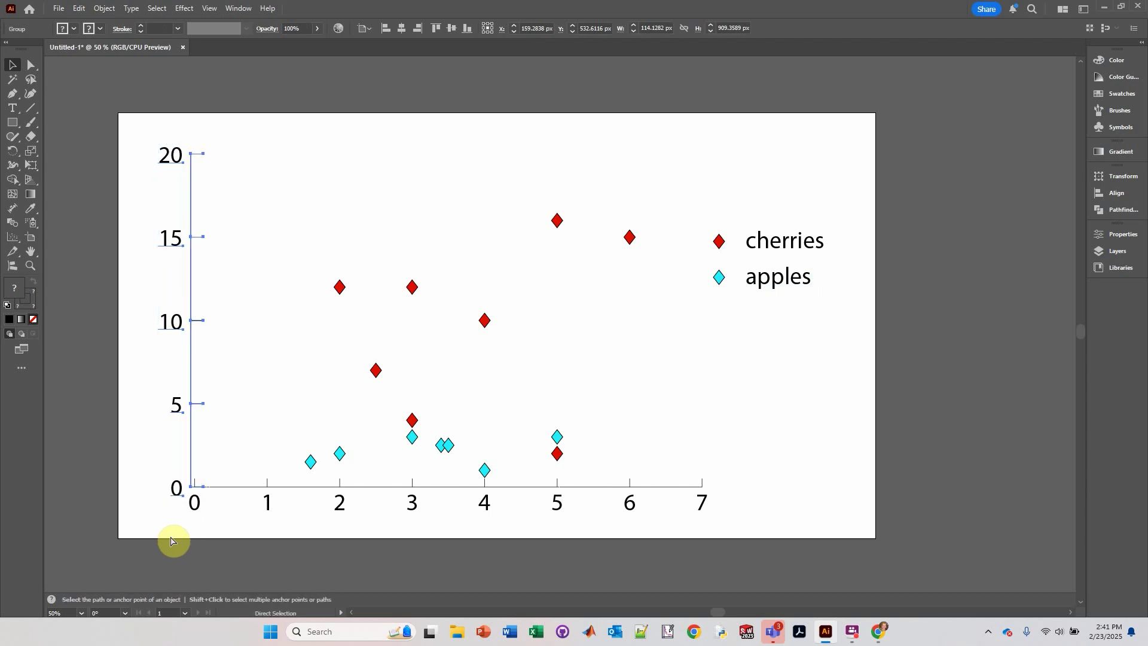
key("v")
left_click(110, 414)
left_click(183, 407)
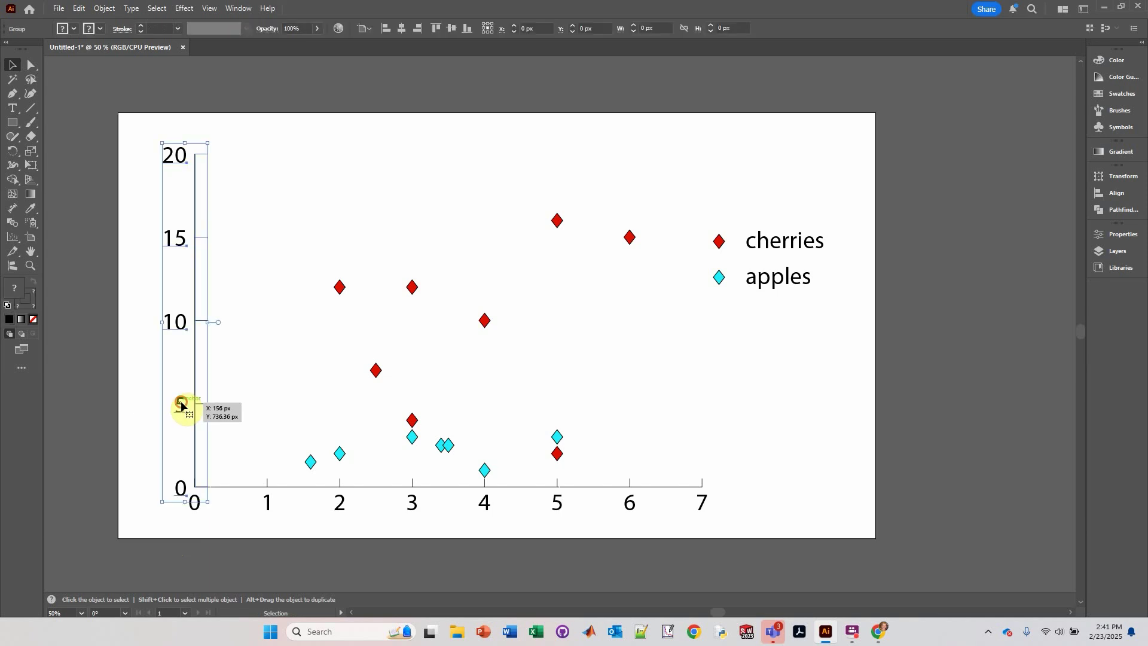
right_click(182, 406)
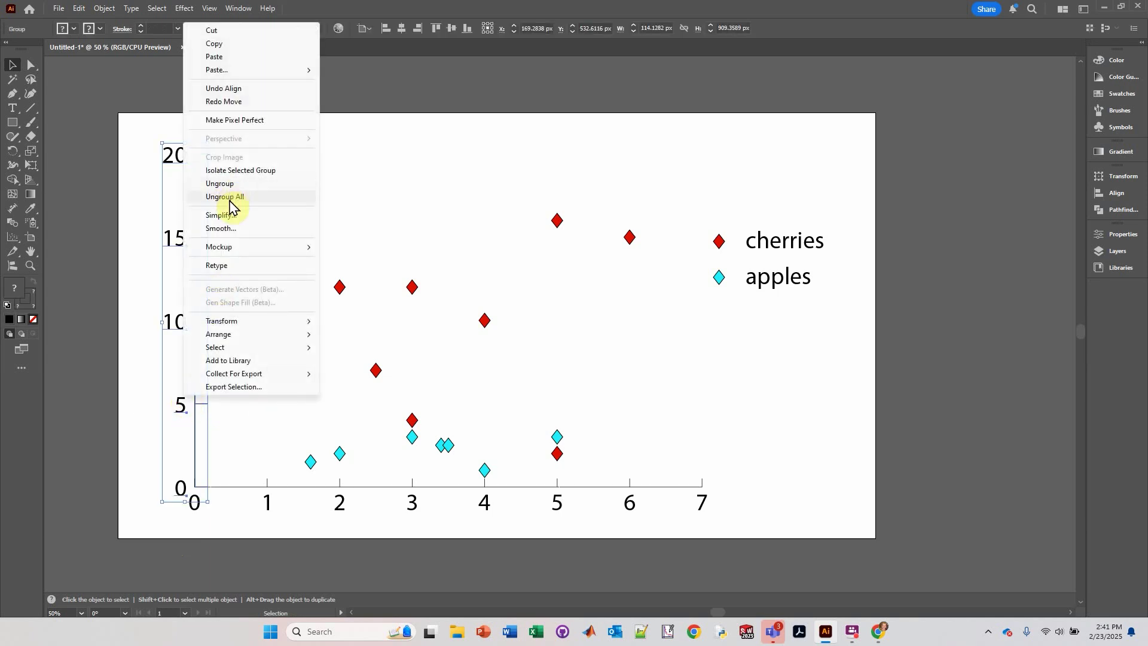
left_click(229, 198)
left_click(248, 530)
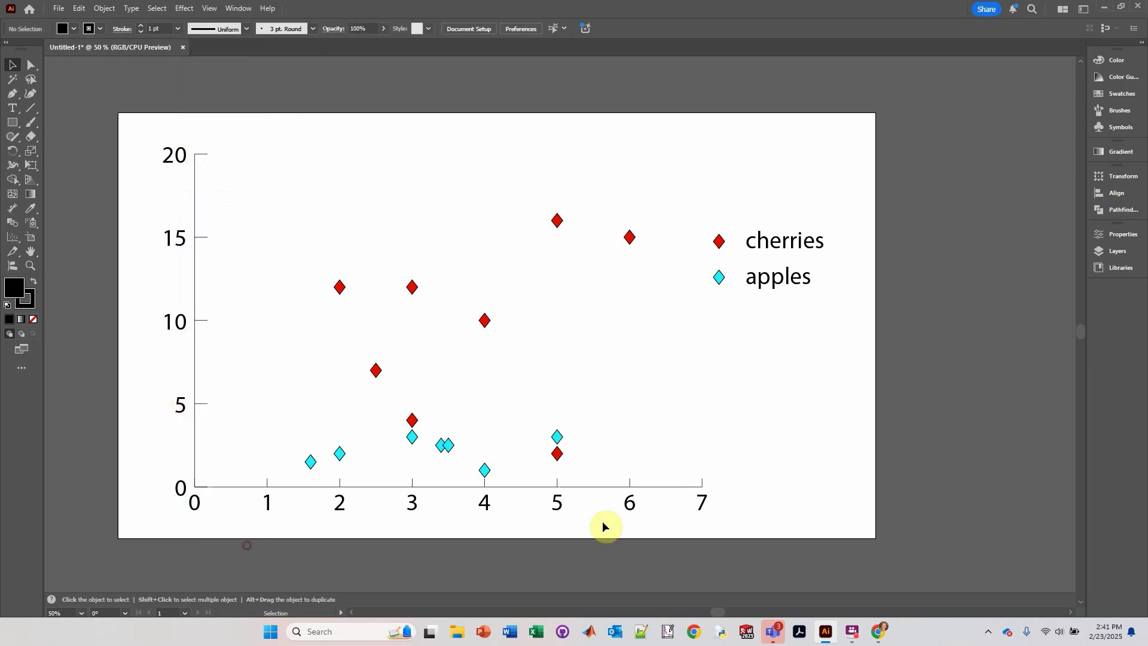
Fully ungroup the x-axis label group
left_click(488, 505)
right_click(488, 505)
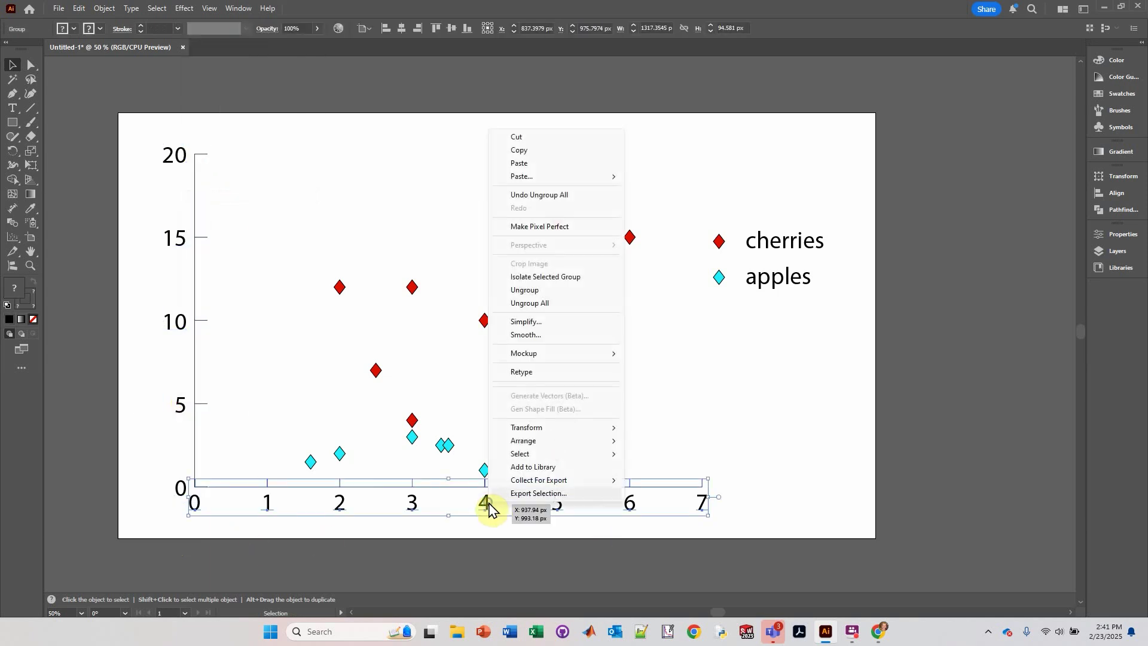
left_click(548, 304)
left_click(92, 256)
Shift the y-axis numbers left and the x-axis numbers 0–7 down, clear of the axes
left_click_drag(146, 134, 180, 487)
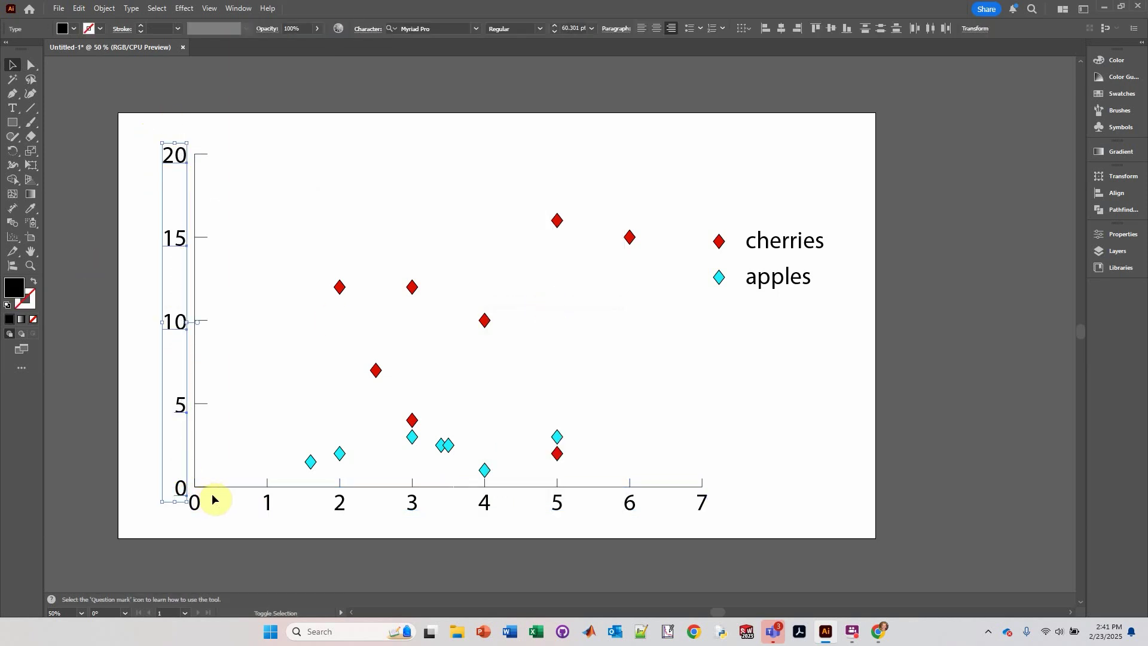
key("shift+Left")
key("shift+Left")
key("shift+Left")
key("shift+Left")
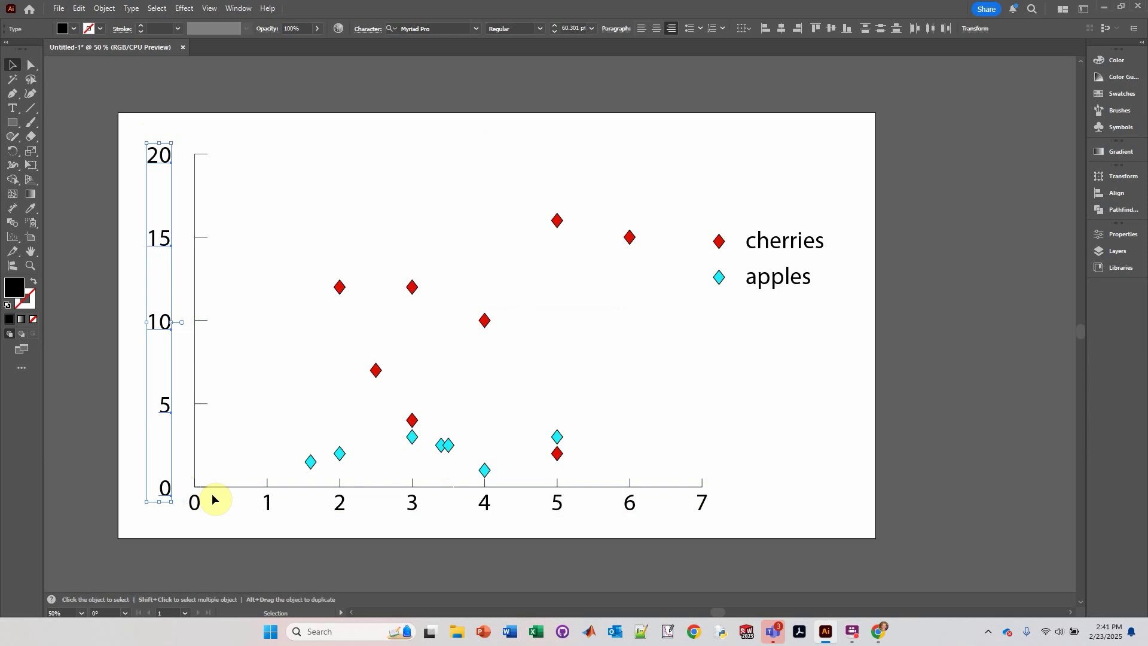
left_click_drag(183, 504, 745, 519)
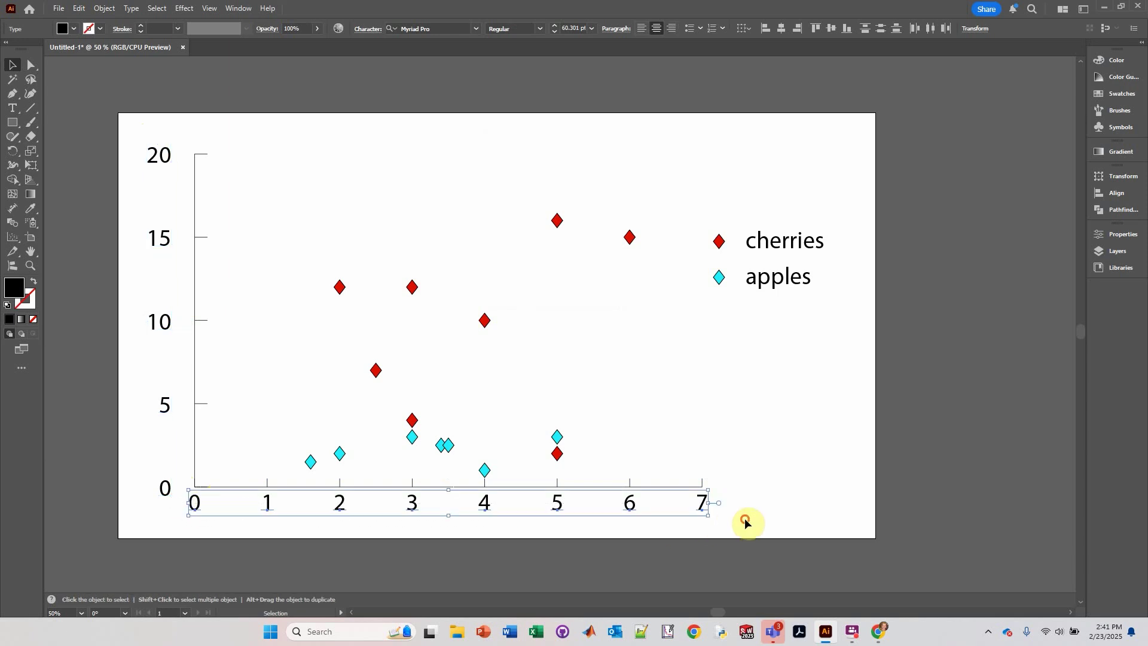
key("shift+Down")
key("shift+Down")
key("shift+Down")
key("shift+Down")
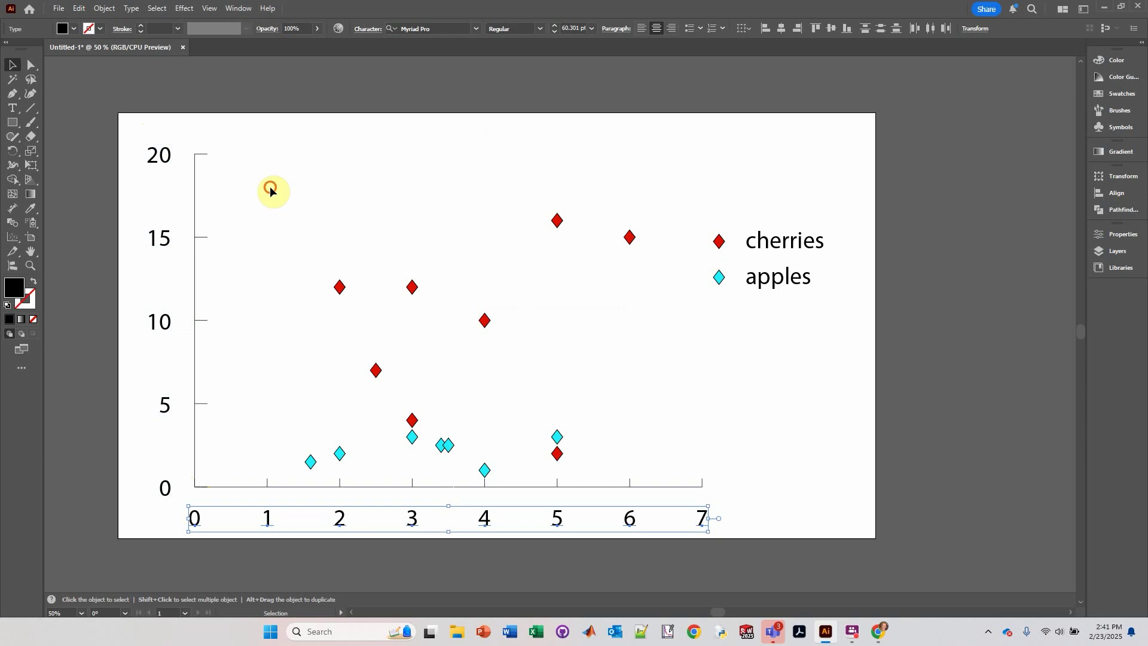
left_click(195, 145)
left_click_drag(192, 137, 221, 497)
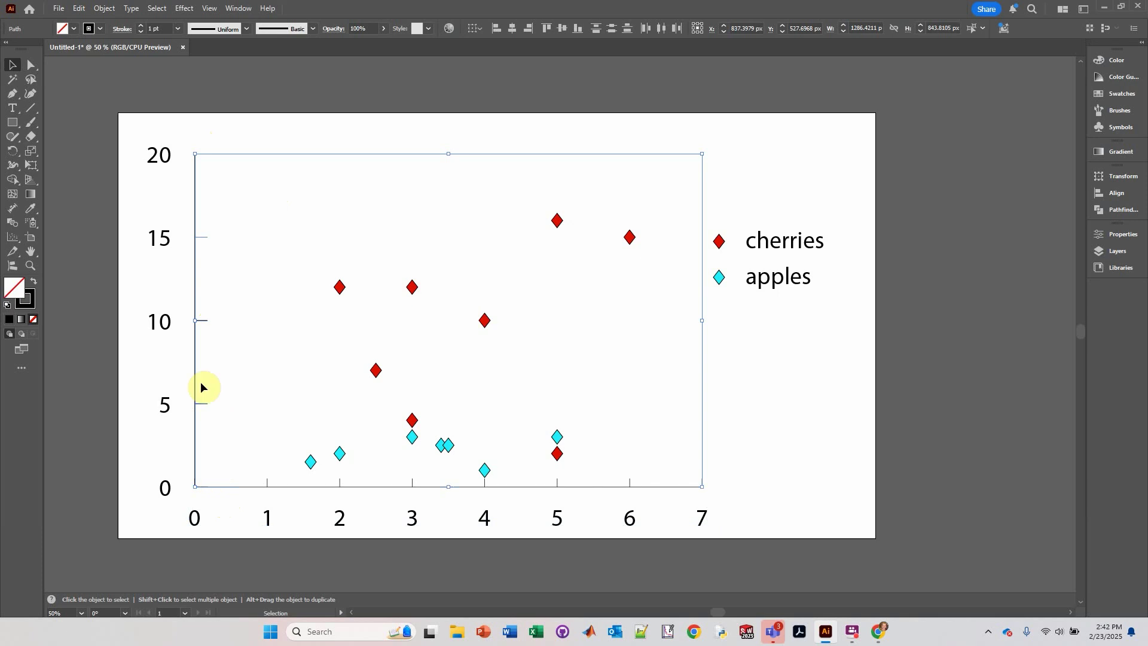
Right-align the vertical y-axis path so its tick marks point left toward the numbers
left_click(264, 275)
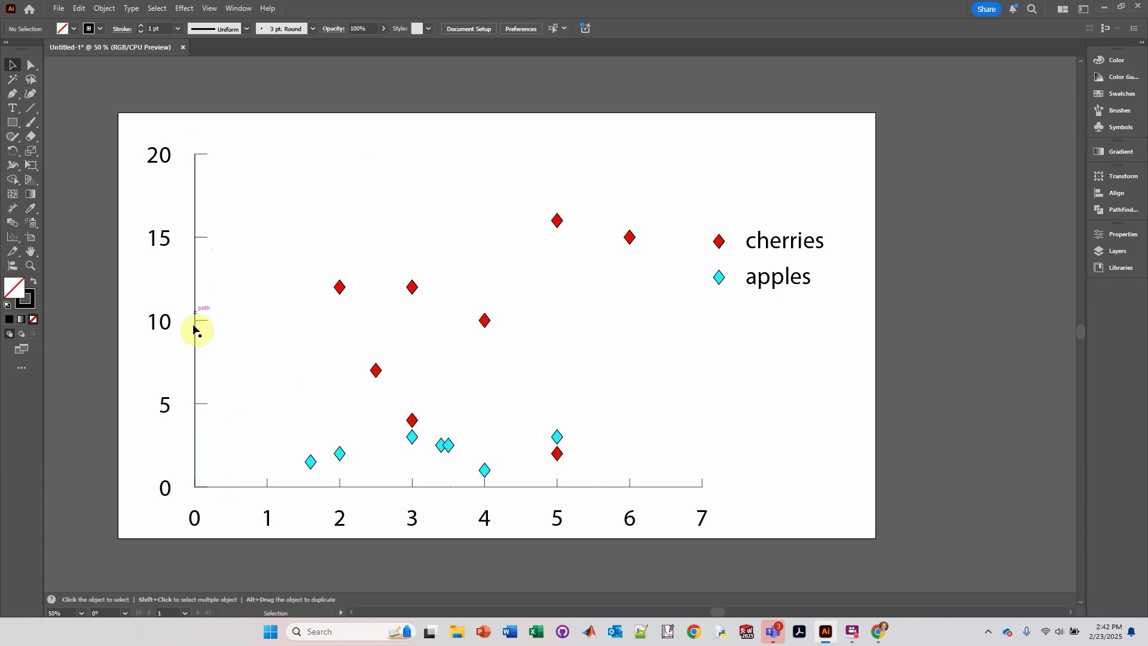
left_click_drag(184, 135, 235, 494)
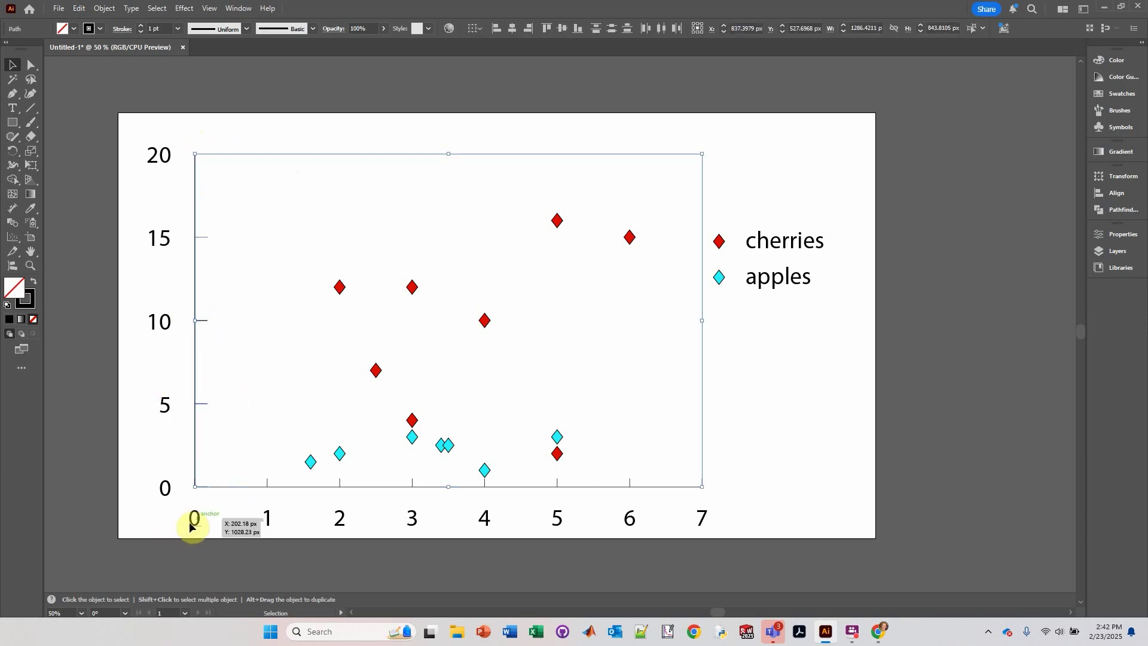
left_click(235, 485, "shift")
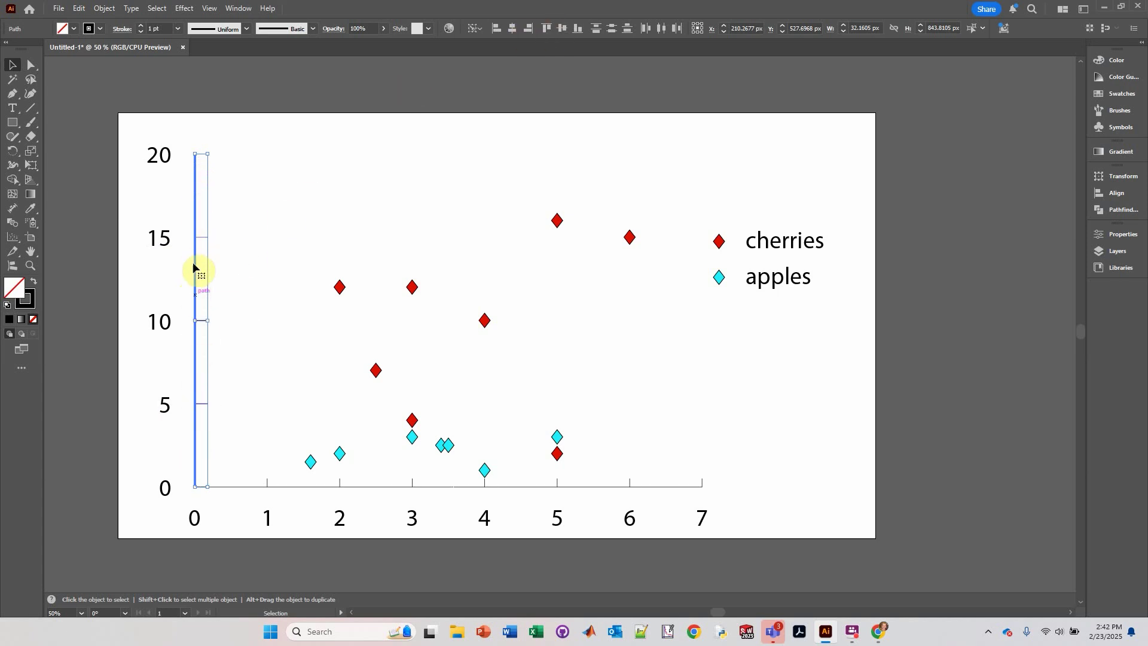
left_click(527, 30)
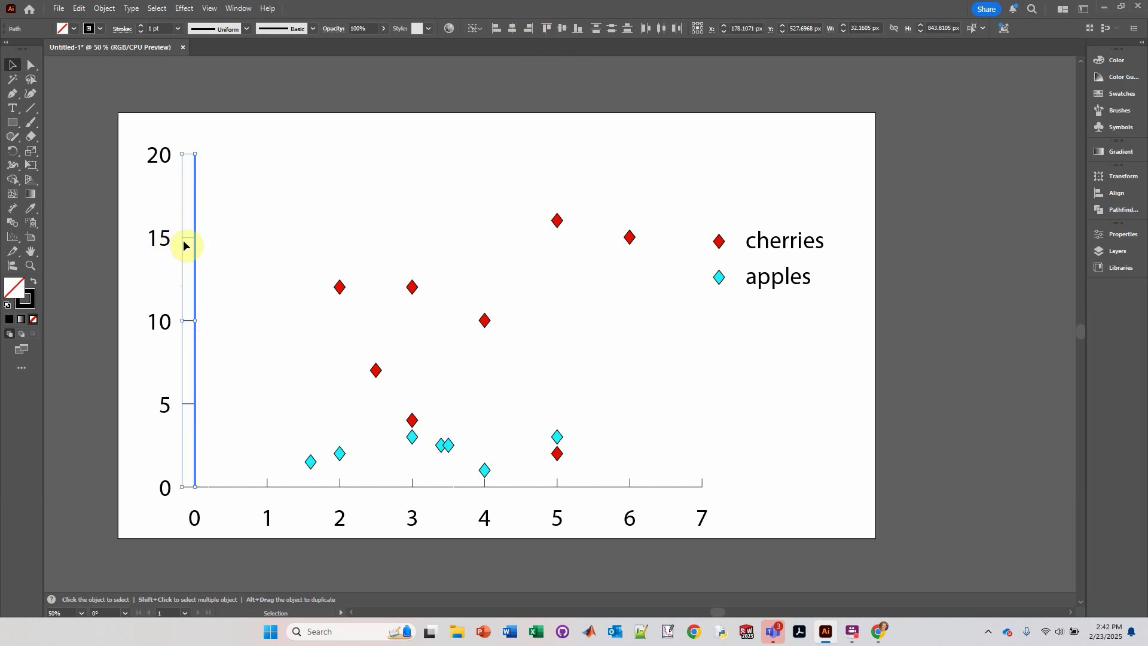
left_click(222, 462)
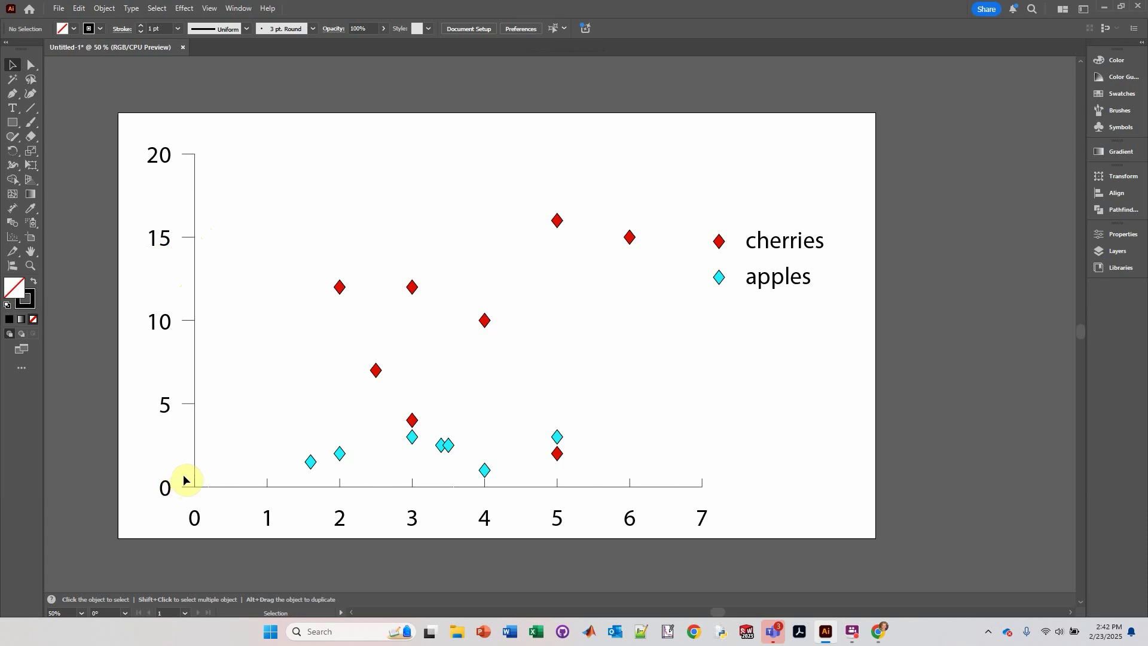
Isolate the x-axis path so its ticks sit below the axis
left_click_drag(179, 474, 759, 493)
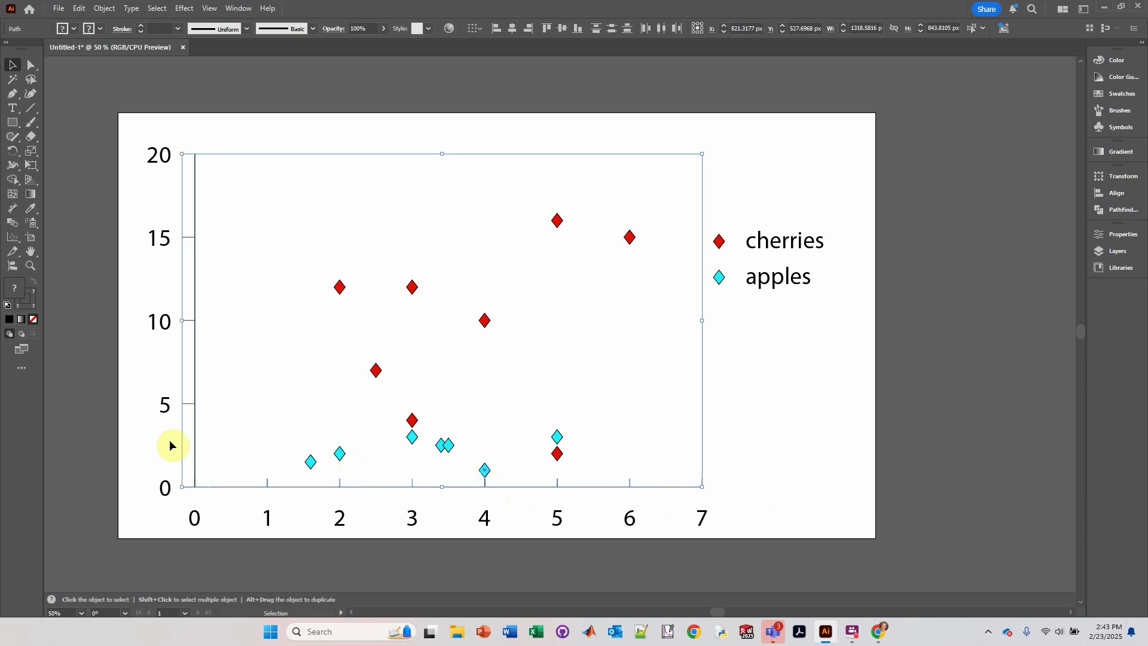
left_click(485, 474, "shift")
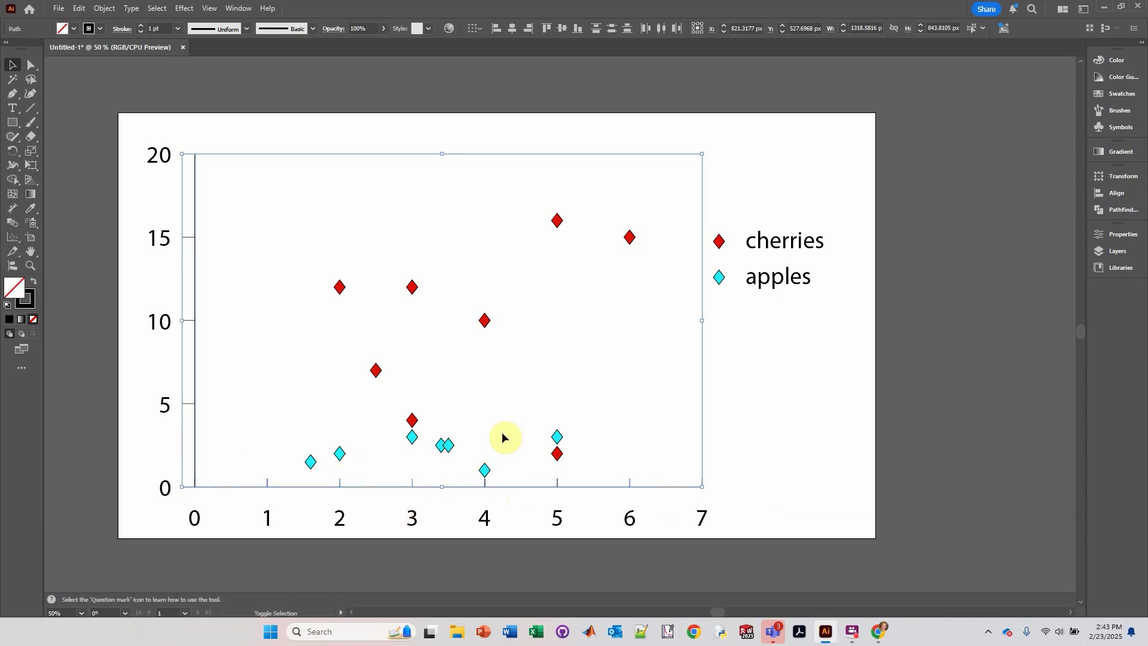
left_click(196, 457, "shift")
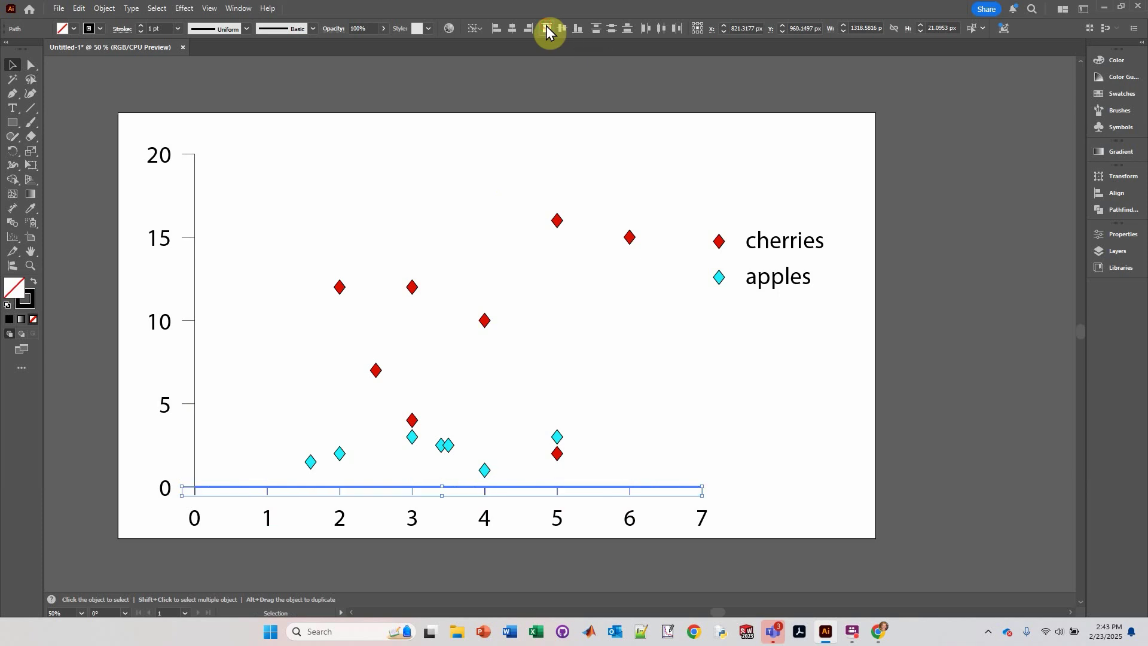
left_click(222, 431)
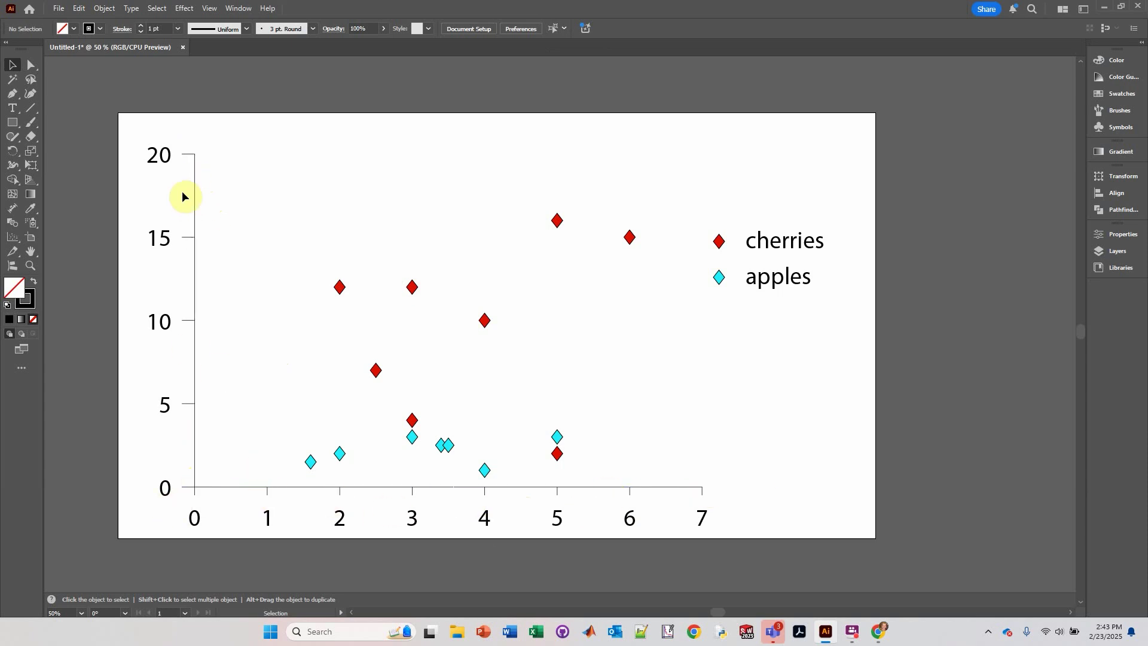
Select all axis paths sharing the tick's appearance and raise their stroke to 4 pt
left_click(186, 154)
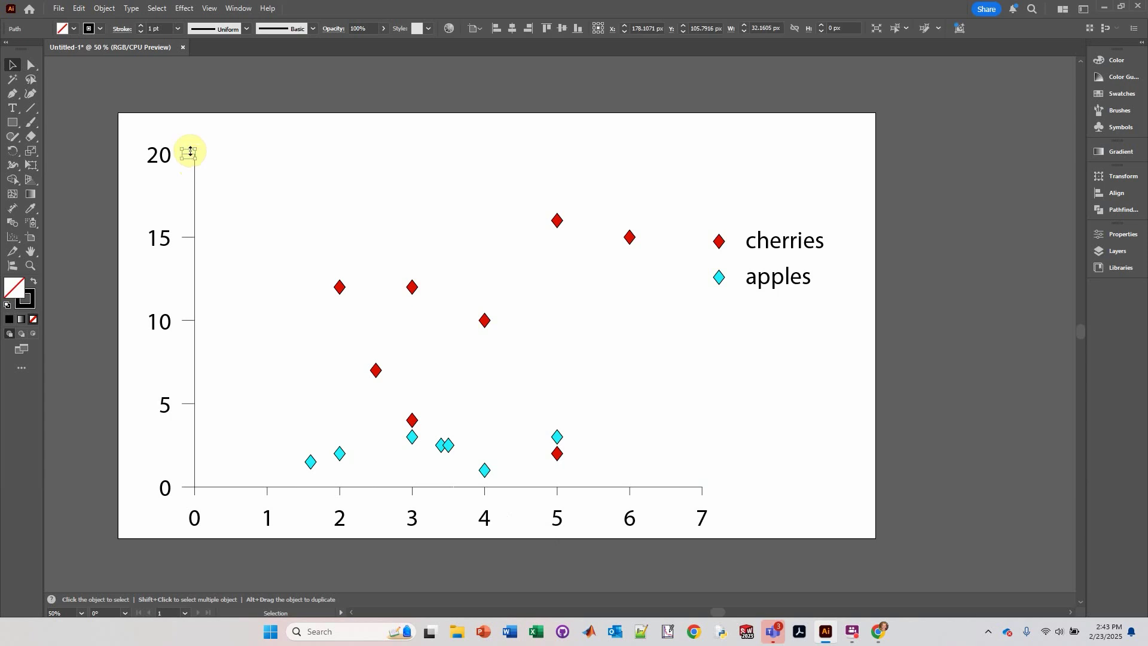
left_click(165, 12)
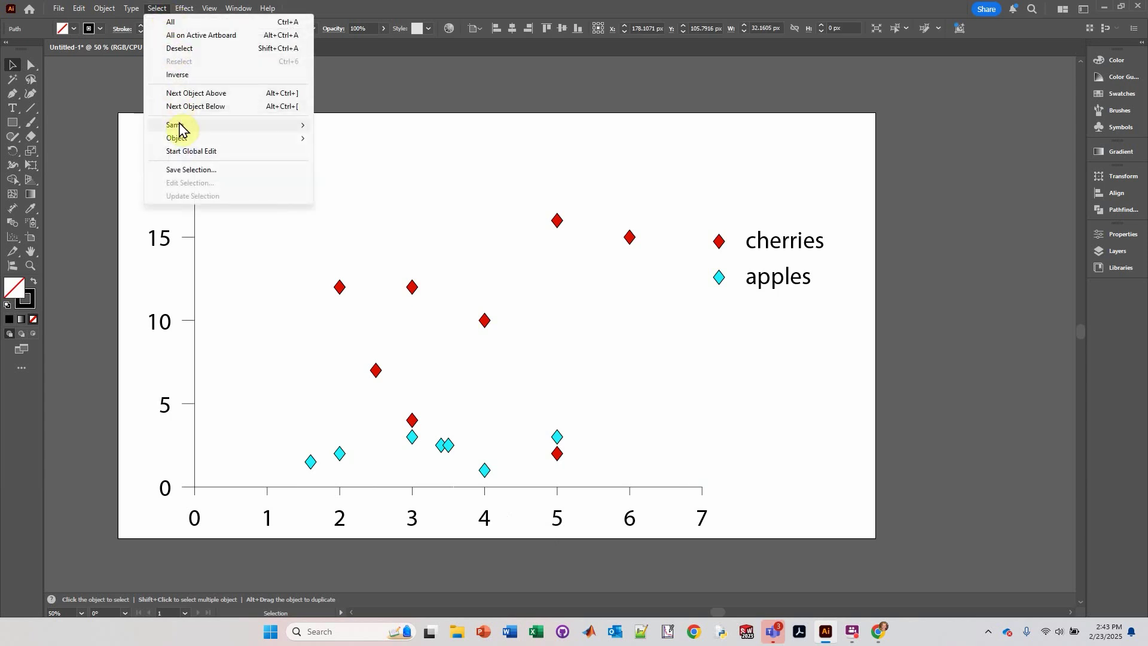
mouse_move(189, 127)
left_click(364, 134)
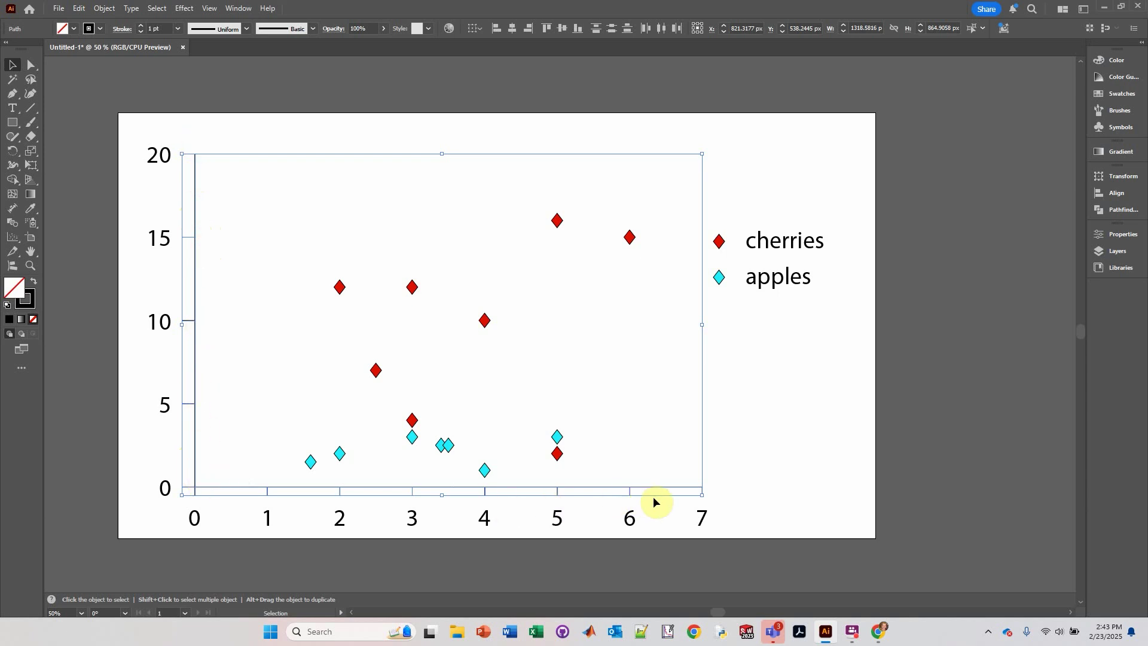
left_click(140, 25)
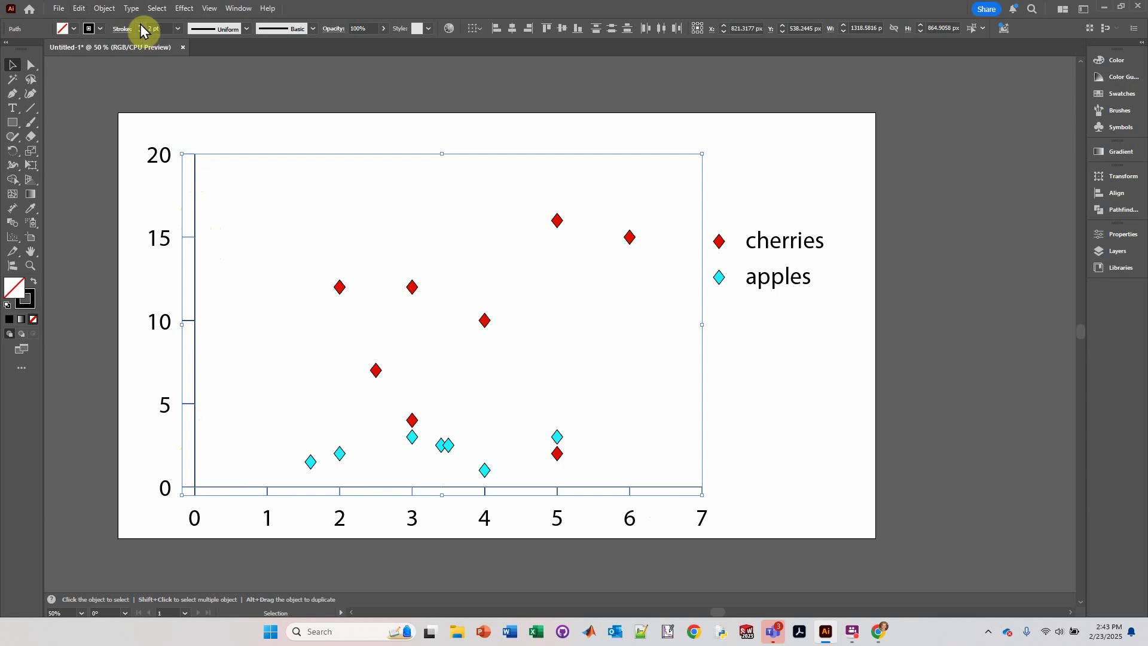
left_click(141, 26)
left_click(140, 25)
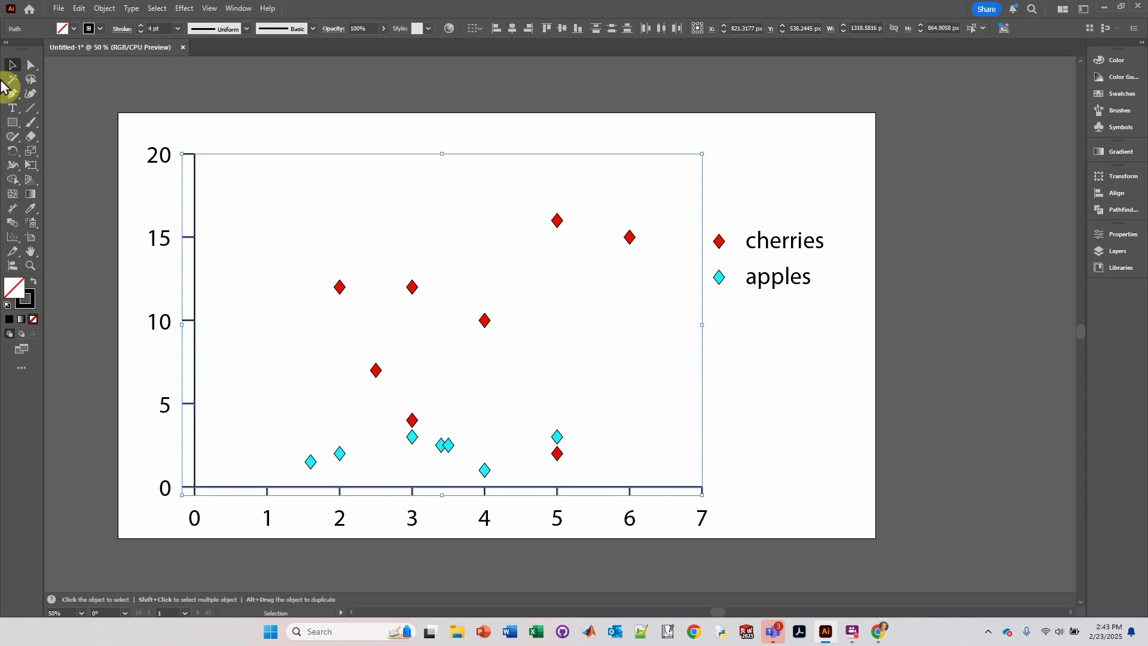
left_click(210, 114)
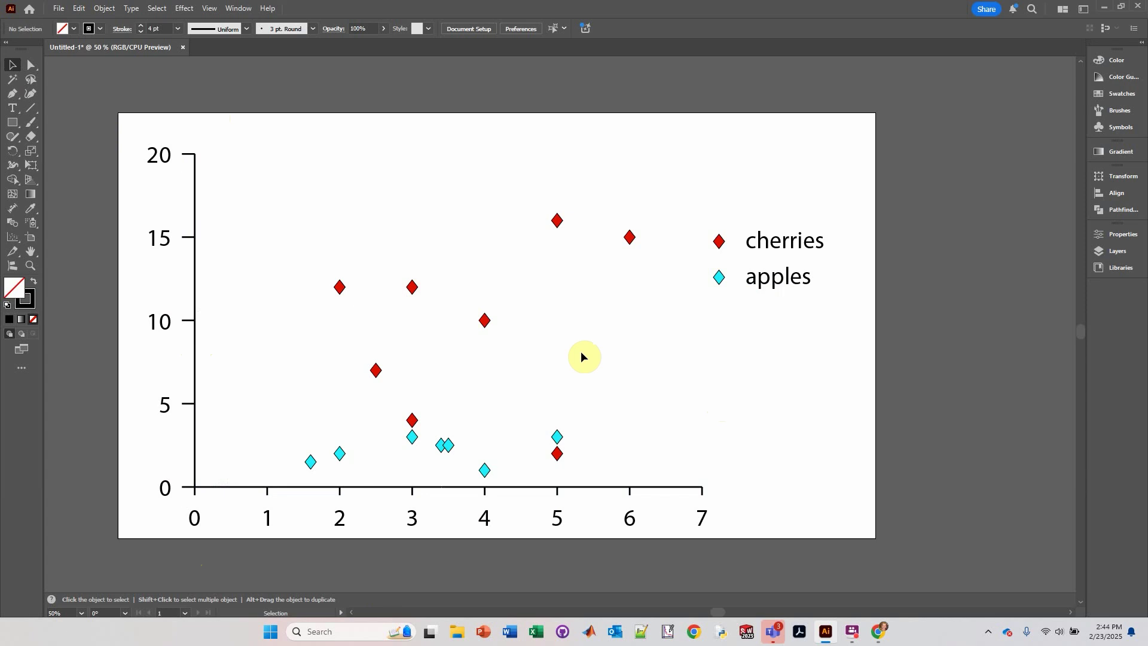
key("s")
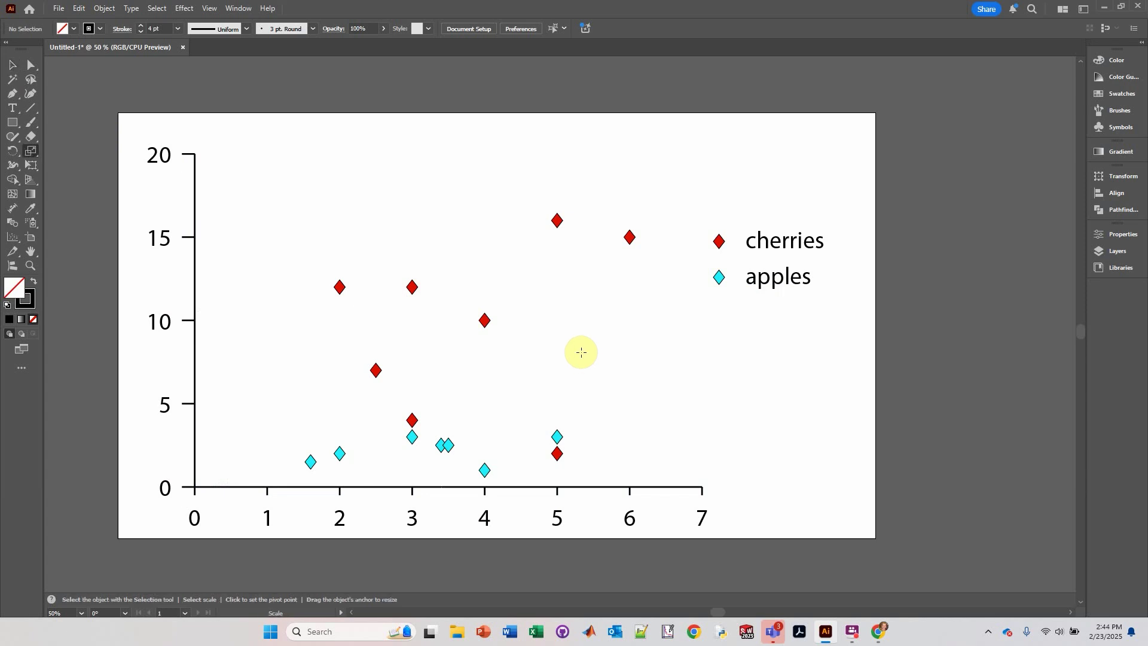
left_click(581, 352, "alt")
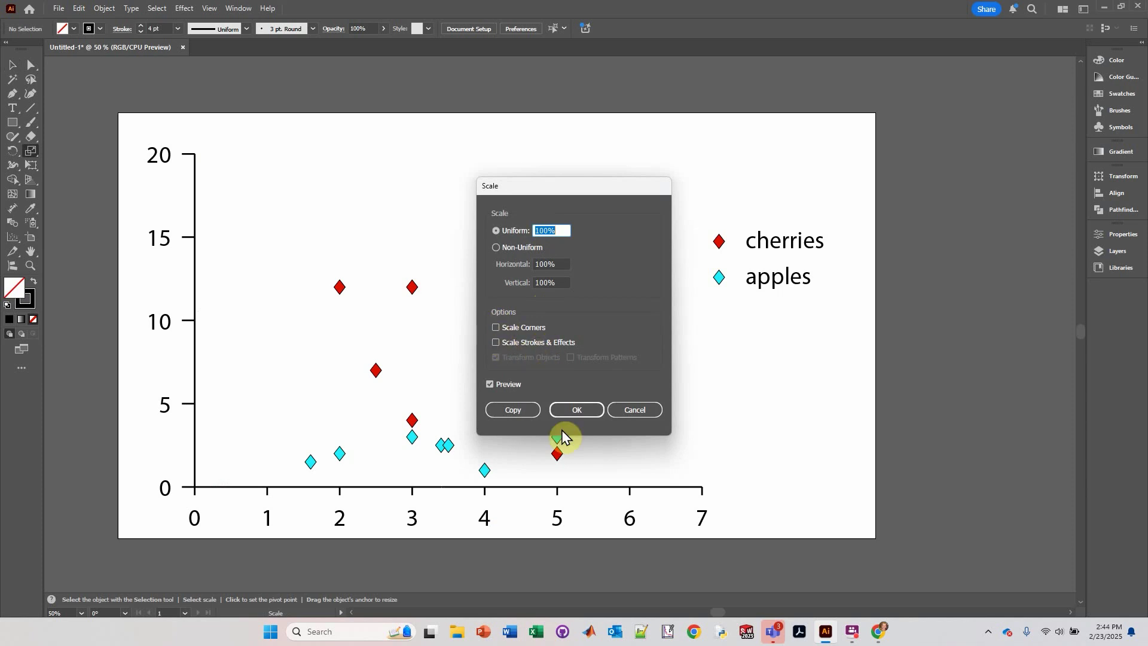
left_click(577, 411)
left_click(13, 66)
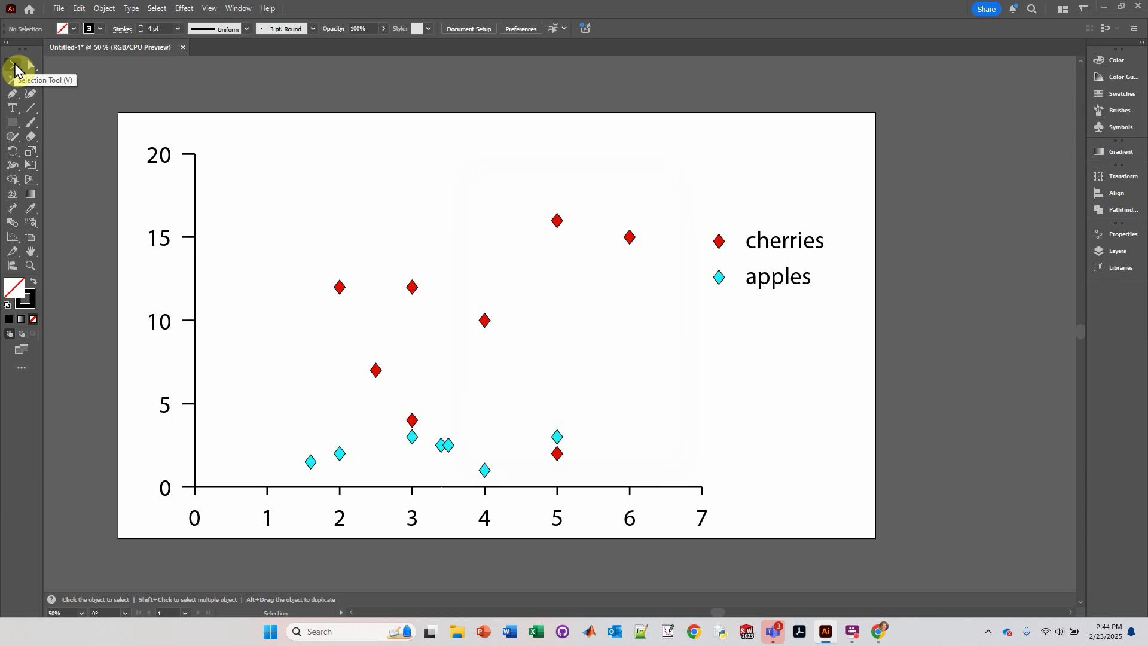
Scale the entire chart down from its top-left corner and move it up and left
left_click_drag(118, 113, 857, 543)
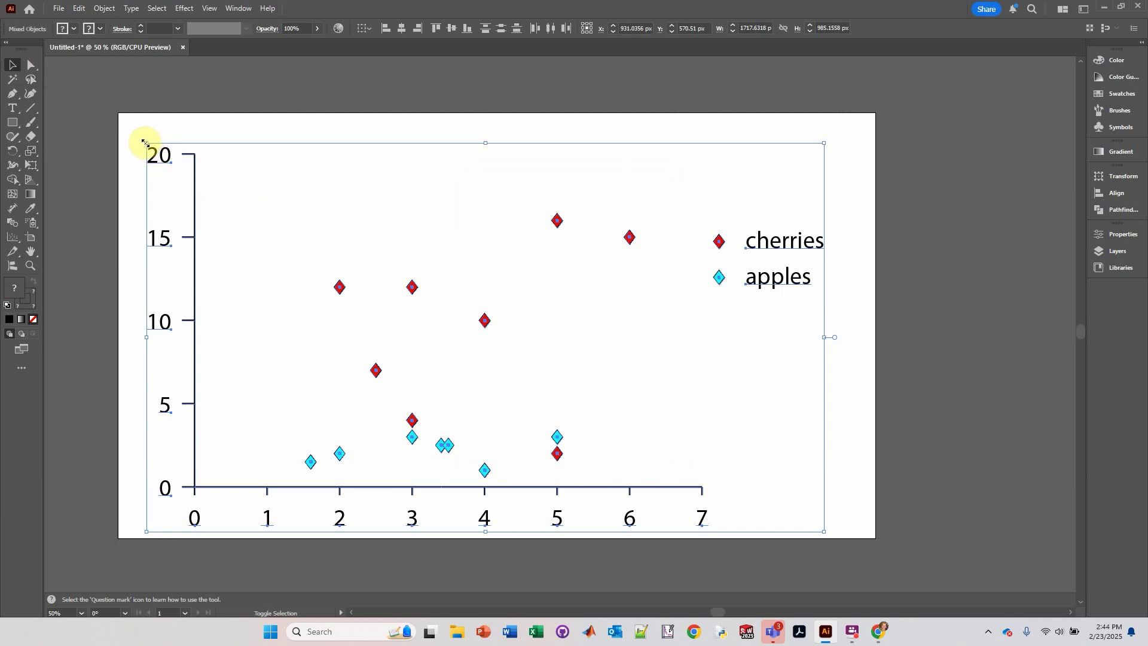
left_click_drag(144, 142, 185, 175)
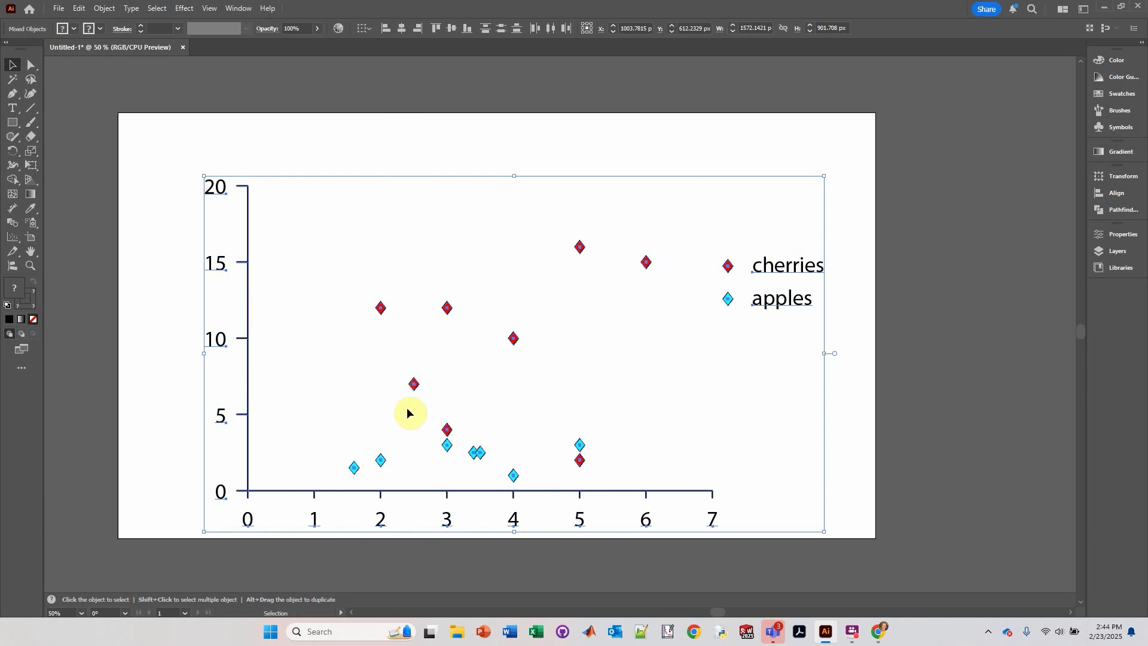
left_click_drag(412, 386, 389, 358)
left_click(101, 278)
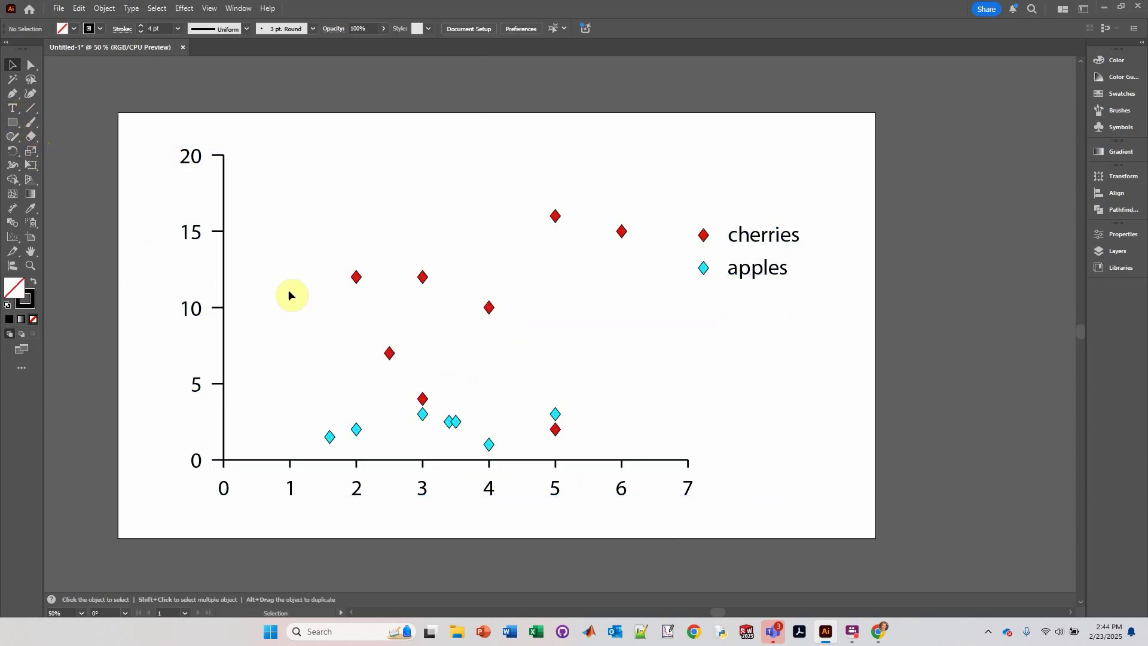
Add a 'Mass (g)' text label below the x-axis
left_click(12, 108)
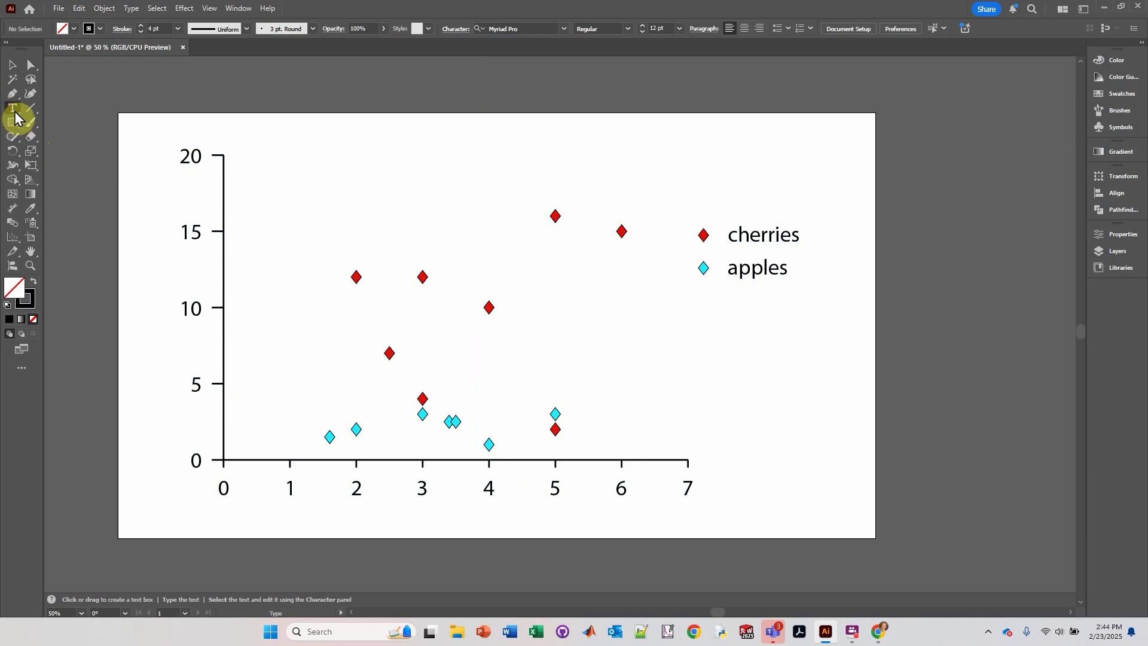
left_click(452, 517)
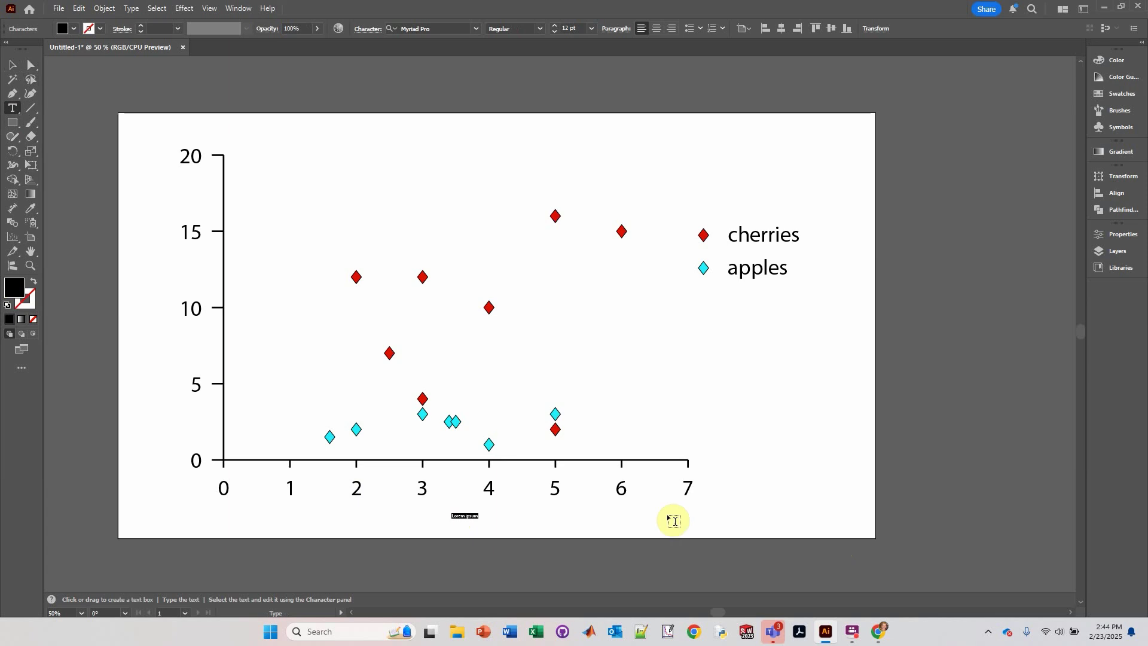
type("Mass (g")
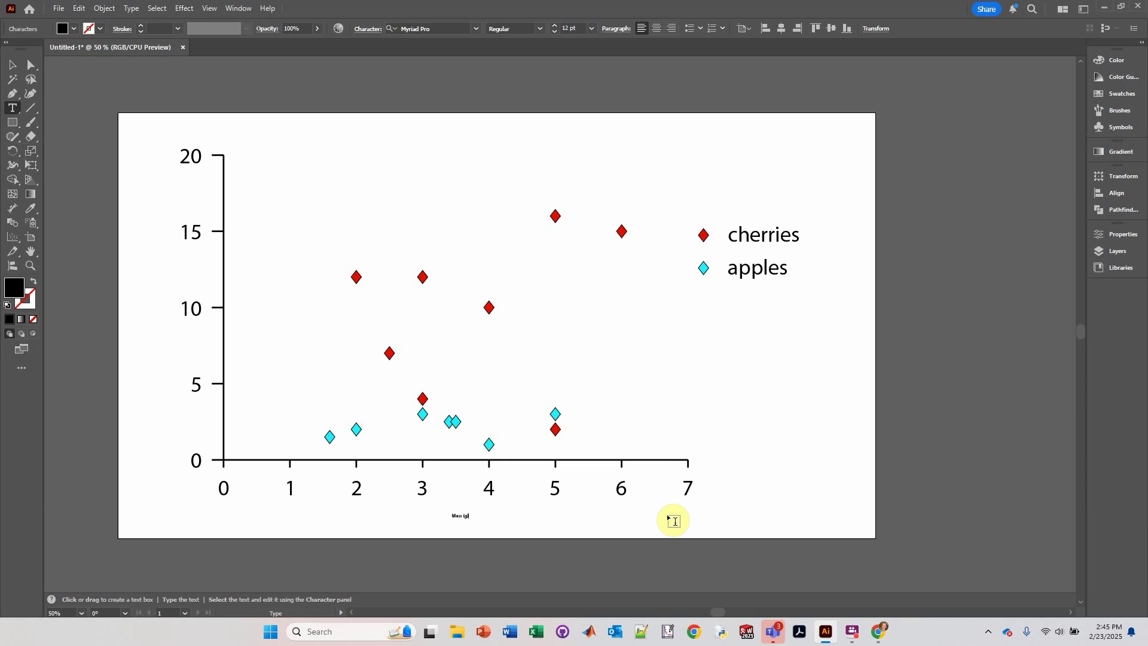
key("Escape")
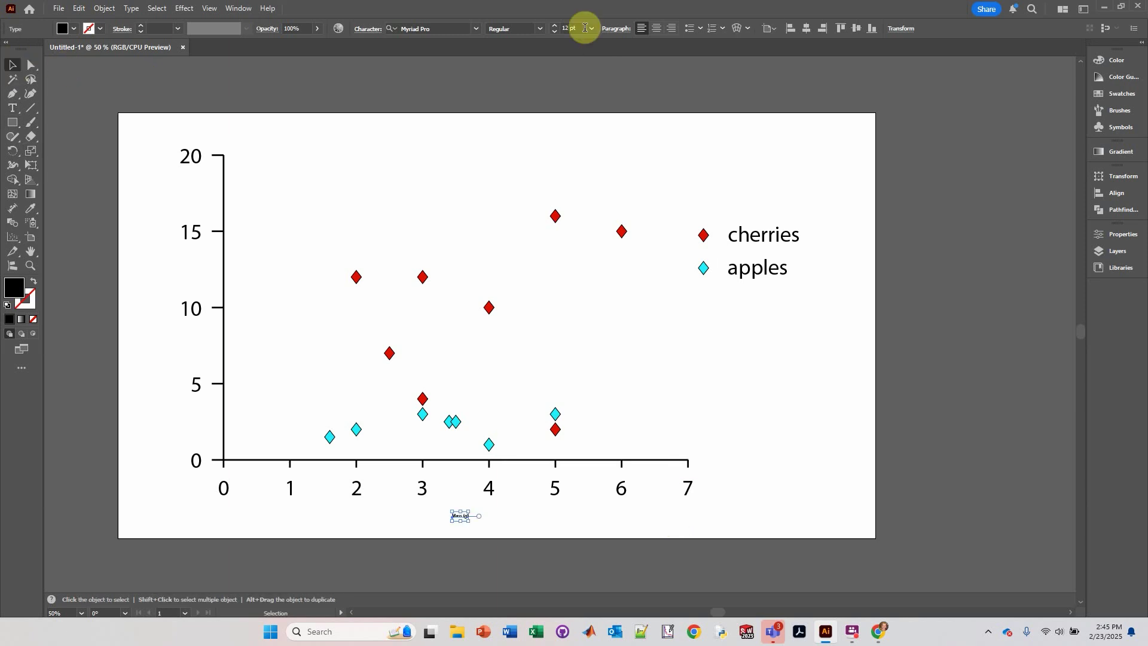
Set the Mass (g) label to Arial 60 pt, centre-aligned, and select it with the x-axis
left_click(475, 28)
left_click(408, 107)
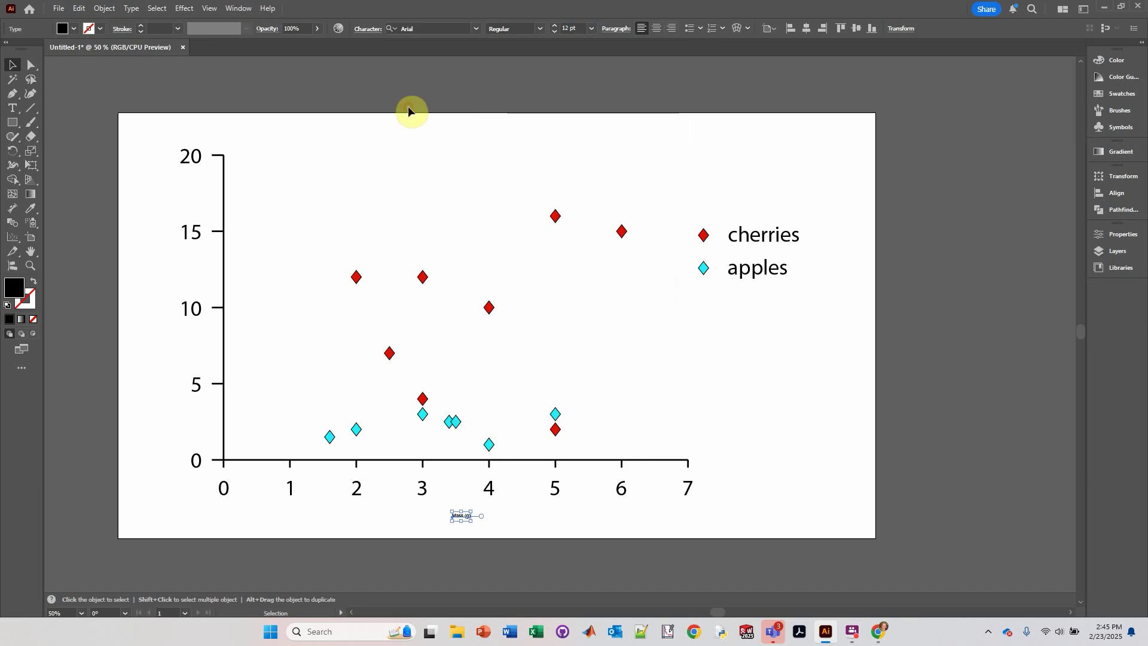
left_click(591, 28)
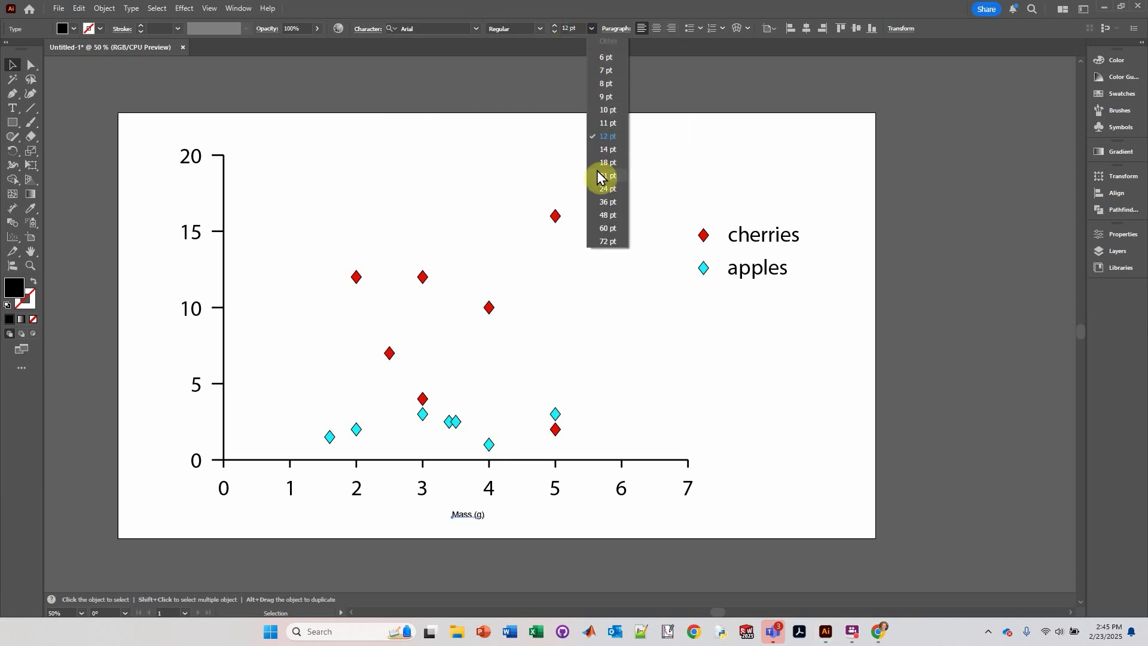
left_click(610, 226)
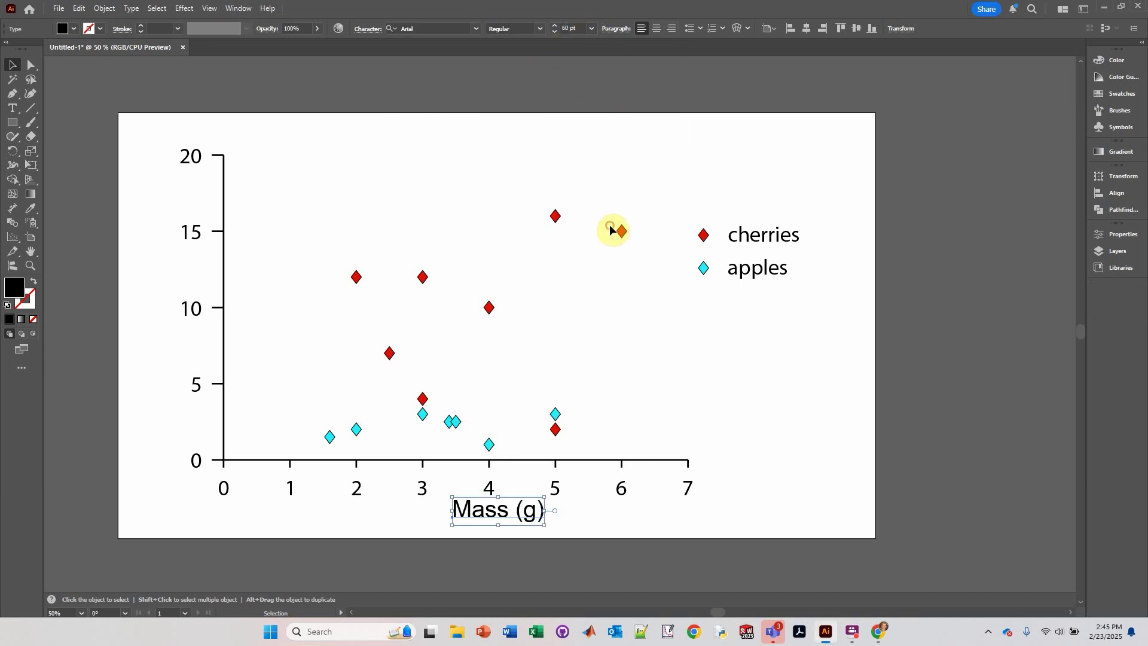
left_click_drag(485, 522, 429, 522)
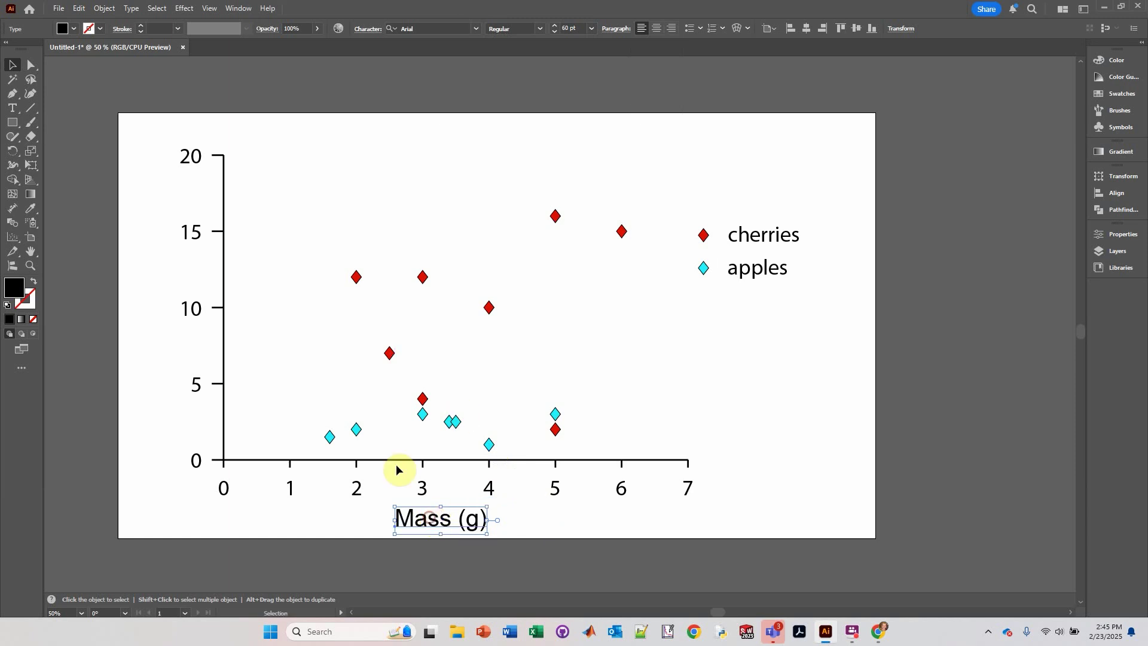
left_click(657, 29)
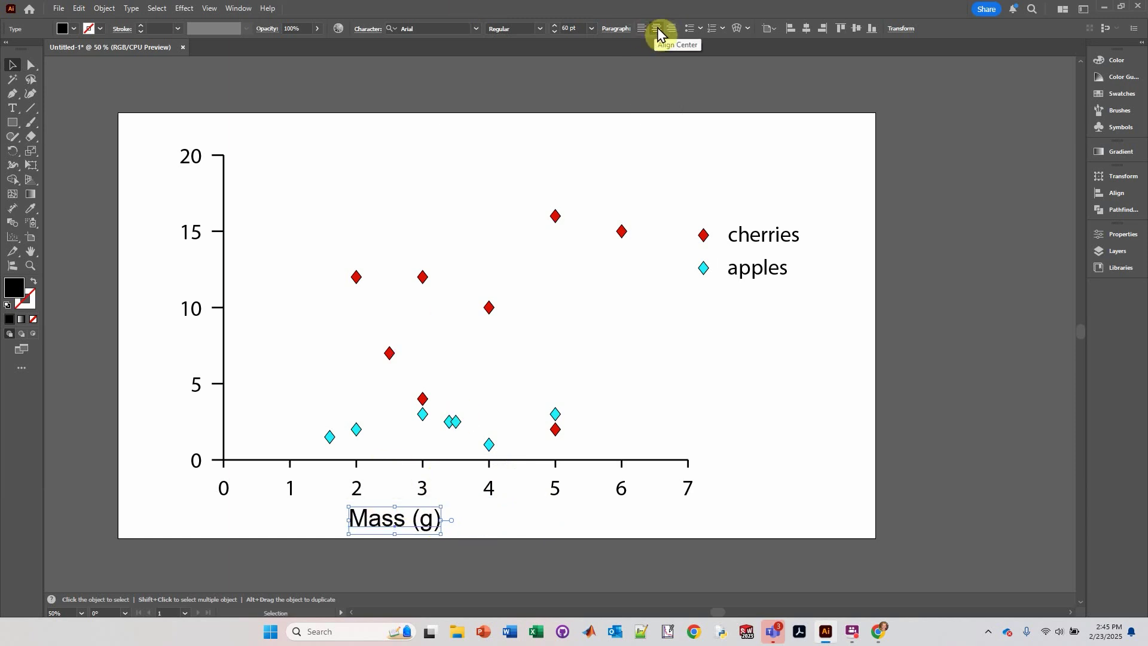
mouse_move(428, 519)
left_mouse_down()
mouse_move(367, 528)
mouse_move(428, 518)
left_mouse_up()
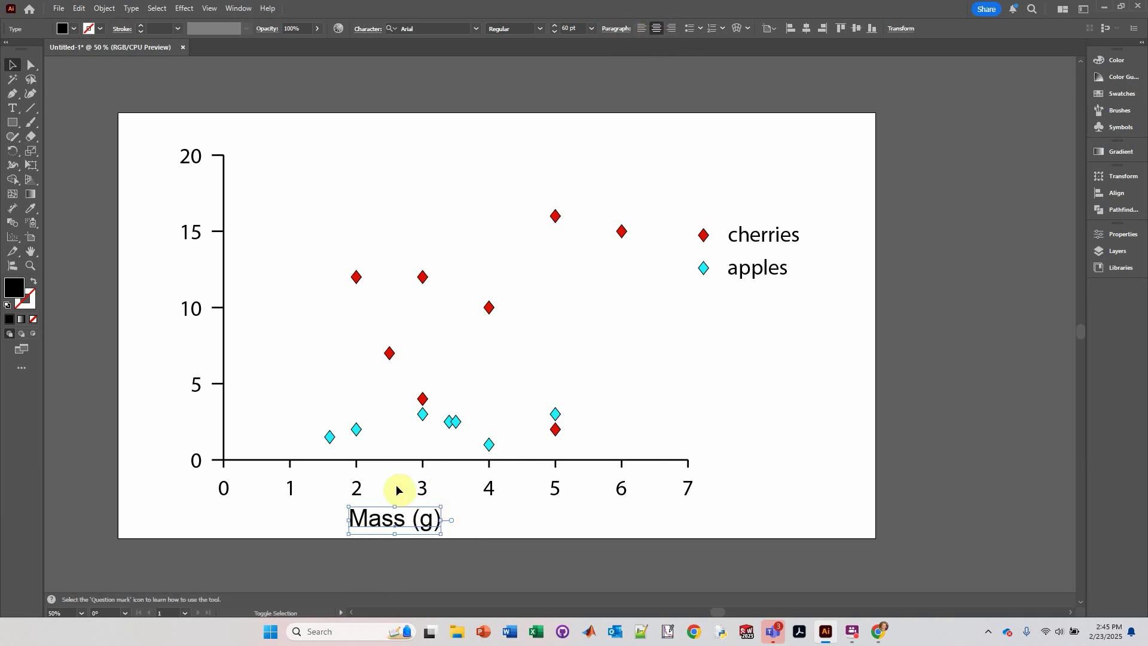
left_click(402, 458, "shift")
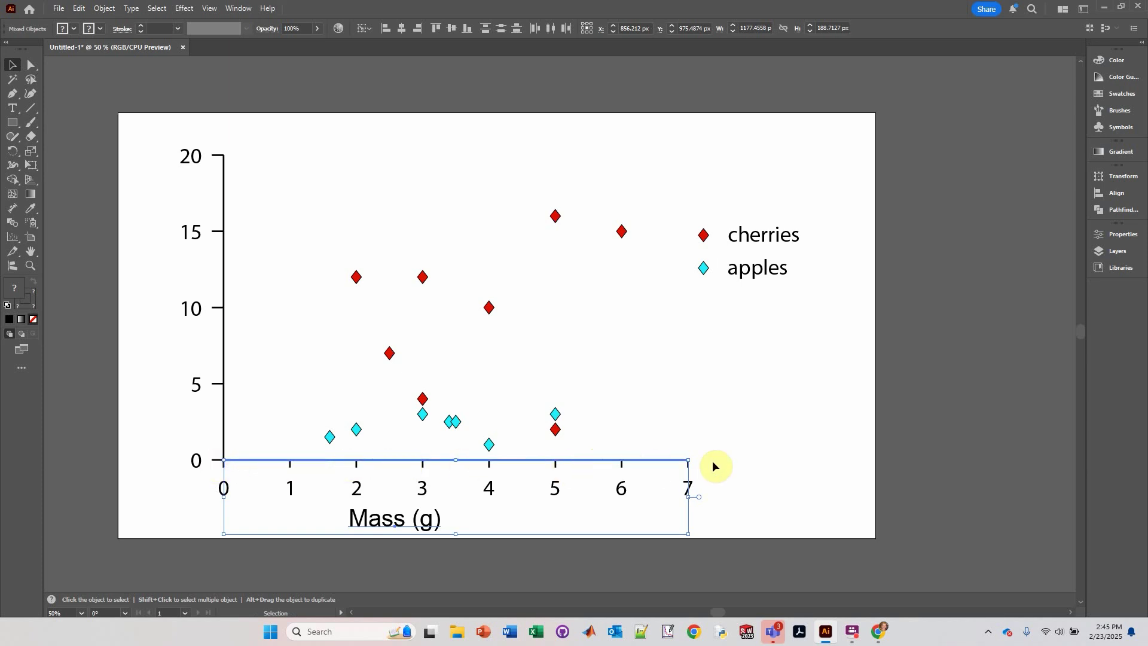
Centre the Mass (g) label under the x-axis and place a copy beside the y-axis
left_click(402, 28)
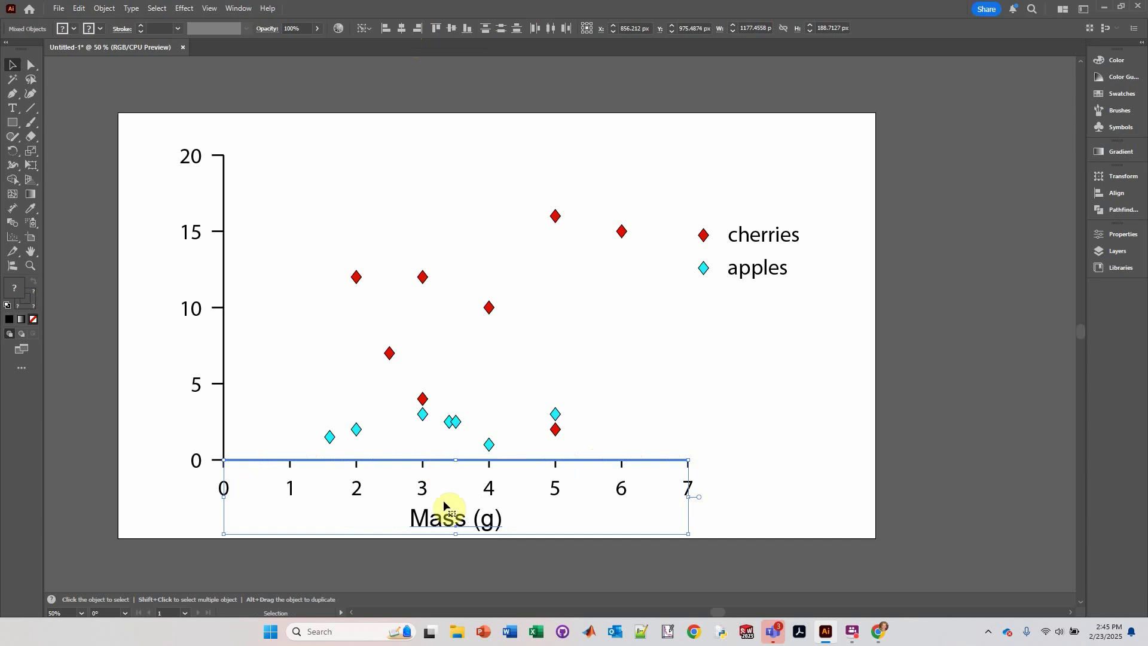
left_click(438, 573)
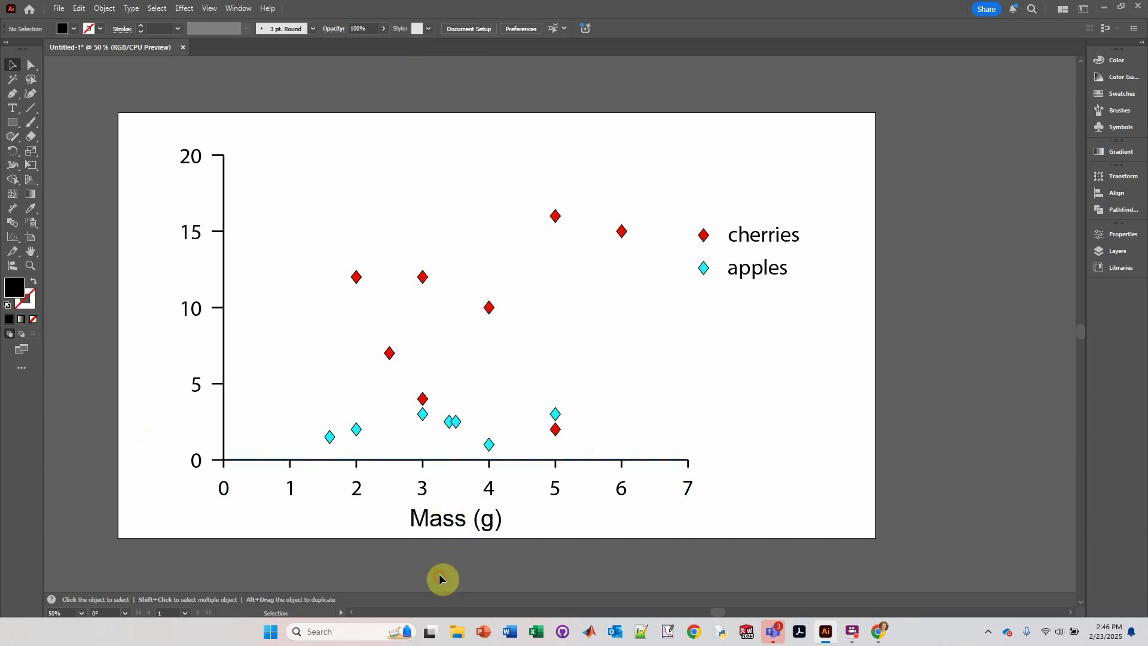
left_click(448, 517)
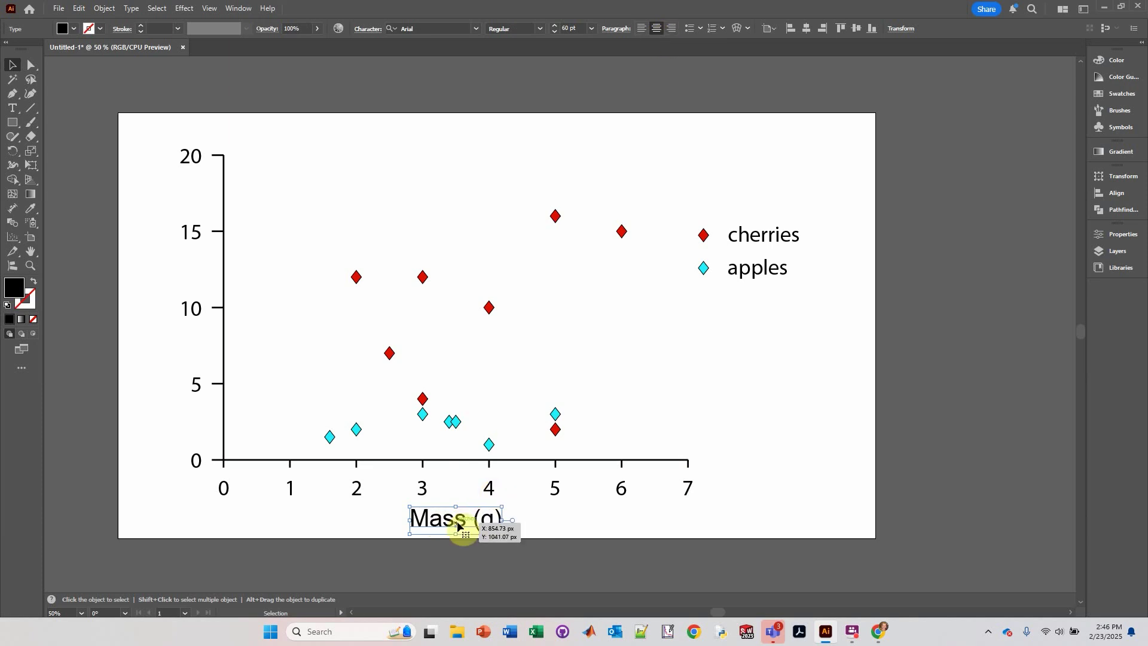
left_click(461, 463)
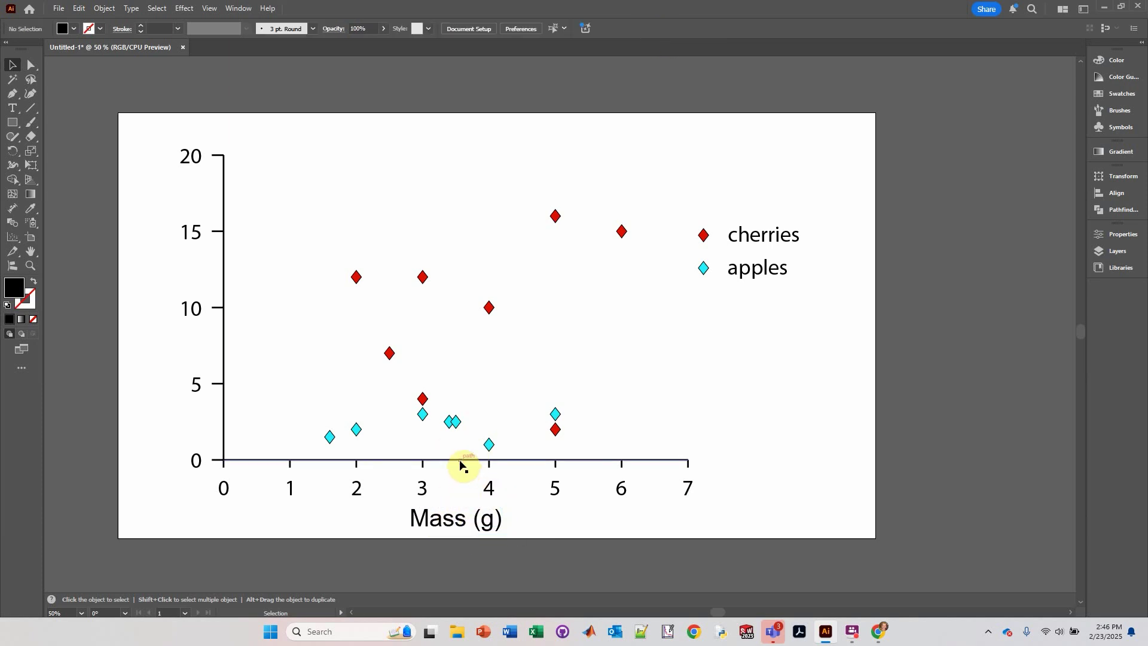
left_click(460, 461)
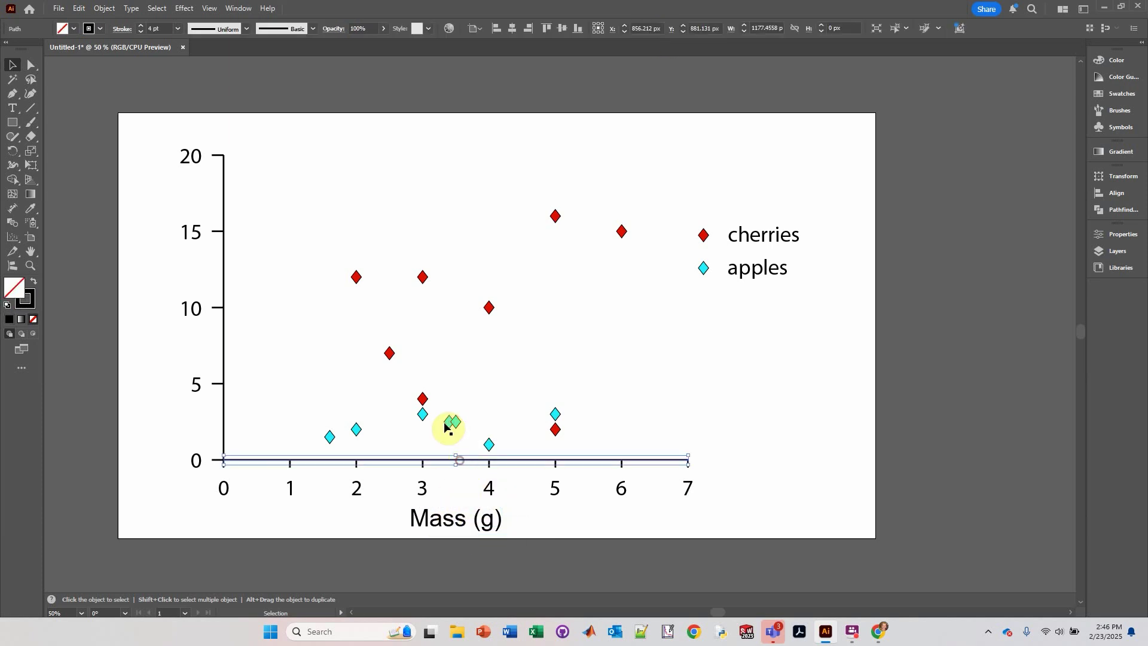
left_click(153, 281)
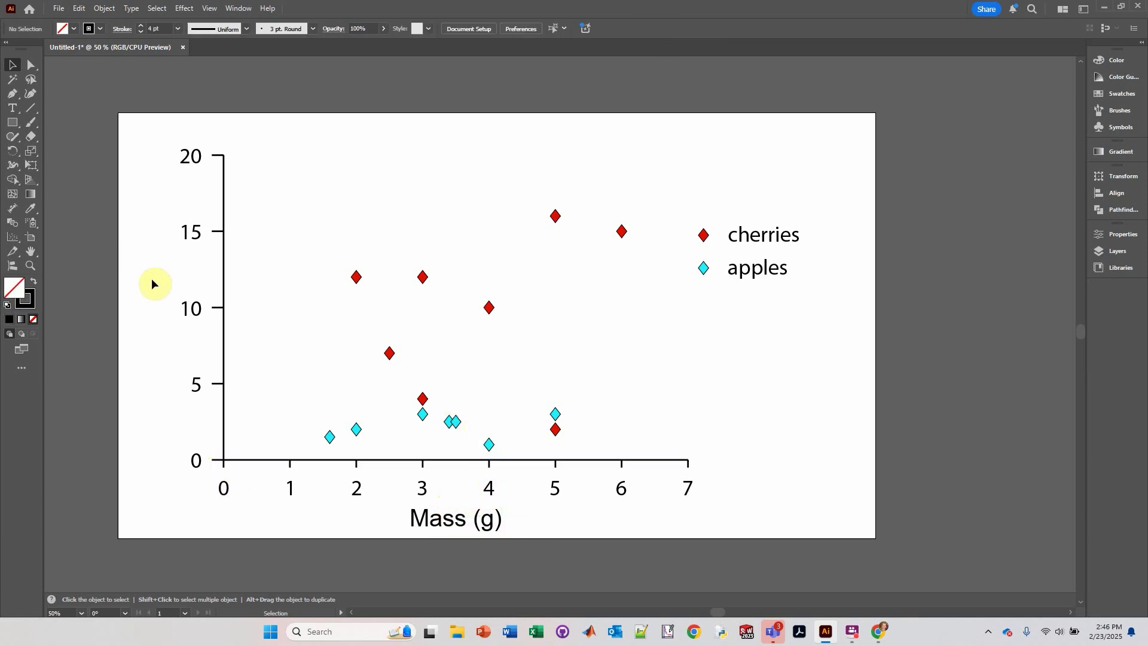
left_click(440, 526)
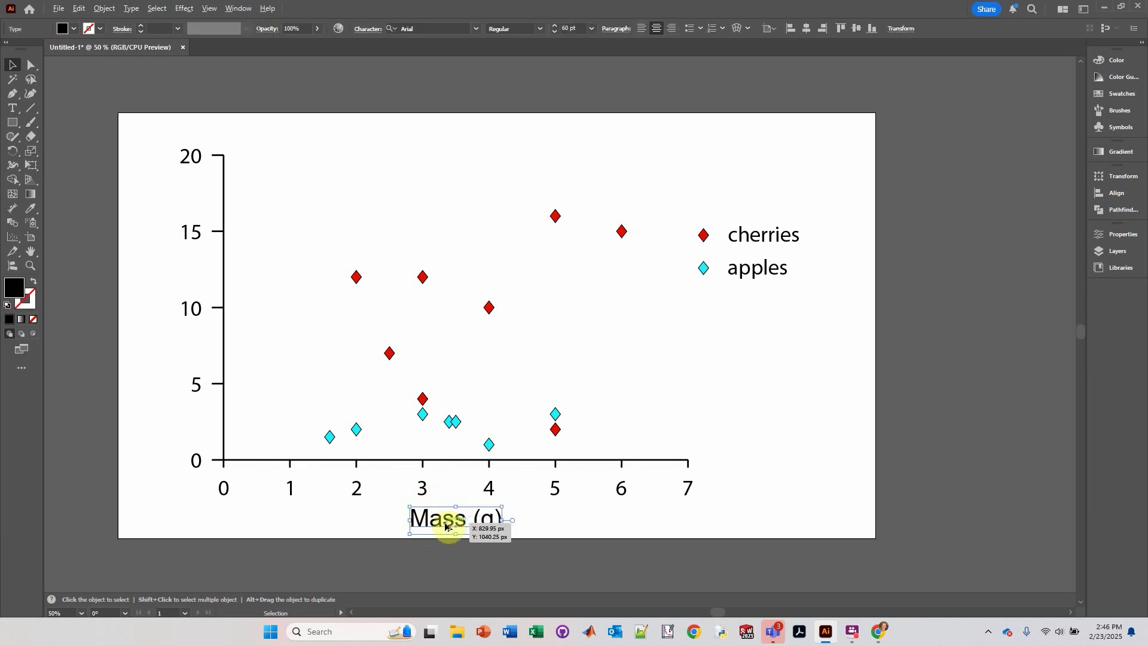
left_click_drag(446, 525, 109, 318)
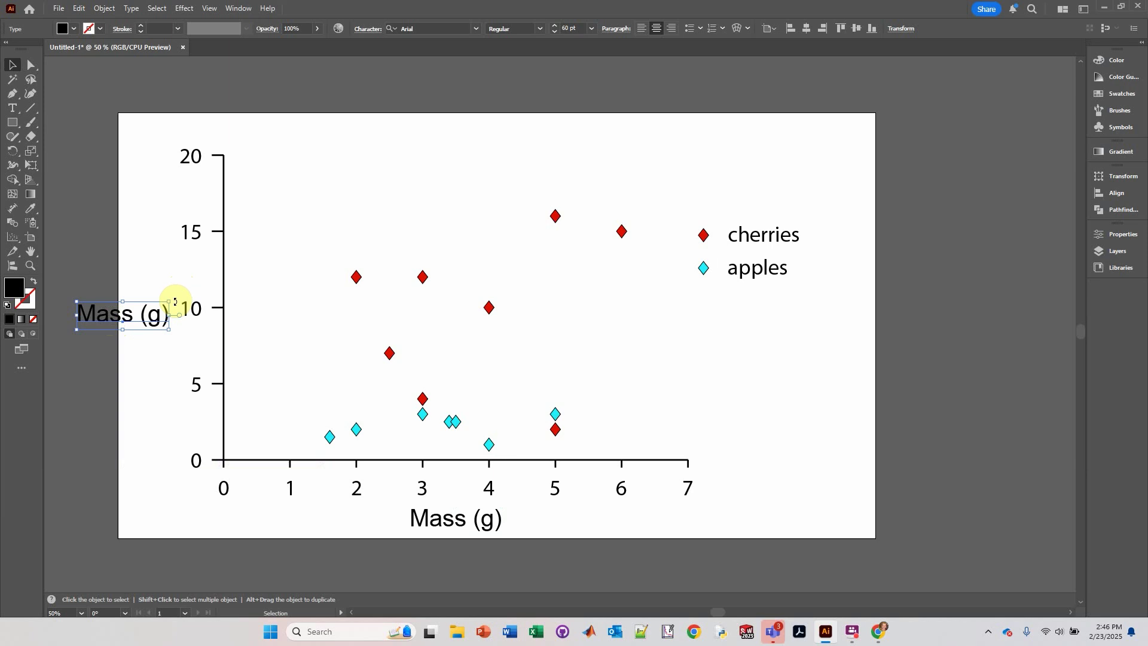
Rotate the copied label 90° beside the y-axis and retype it as 'Health'
left_click_drag(175, 300, 100, 253)
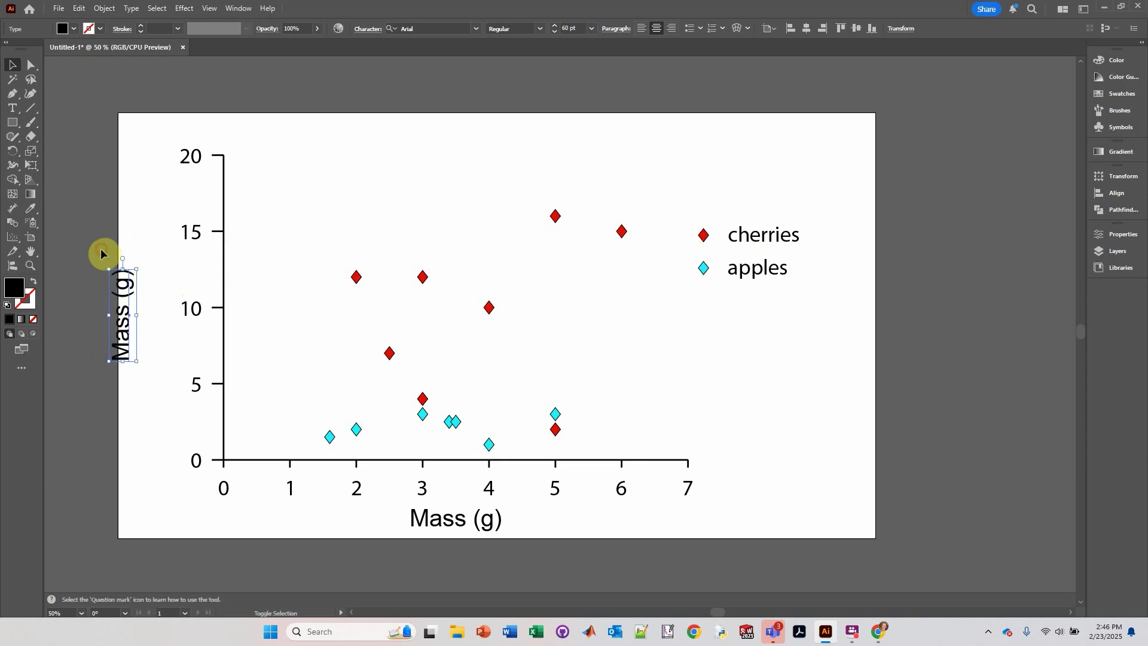
left_click_drag(127, 321, 155, 329)
triple_click(153, 308)
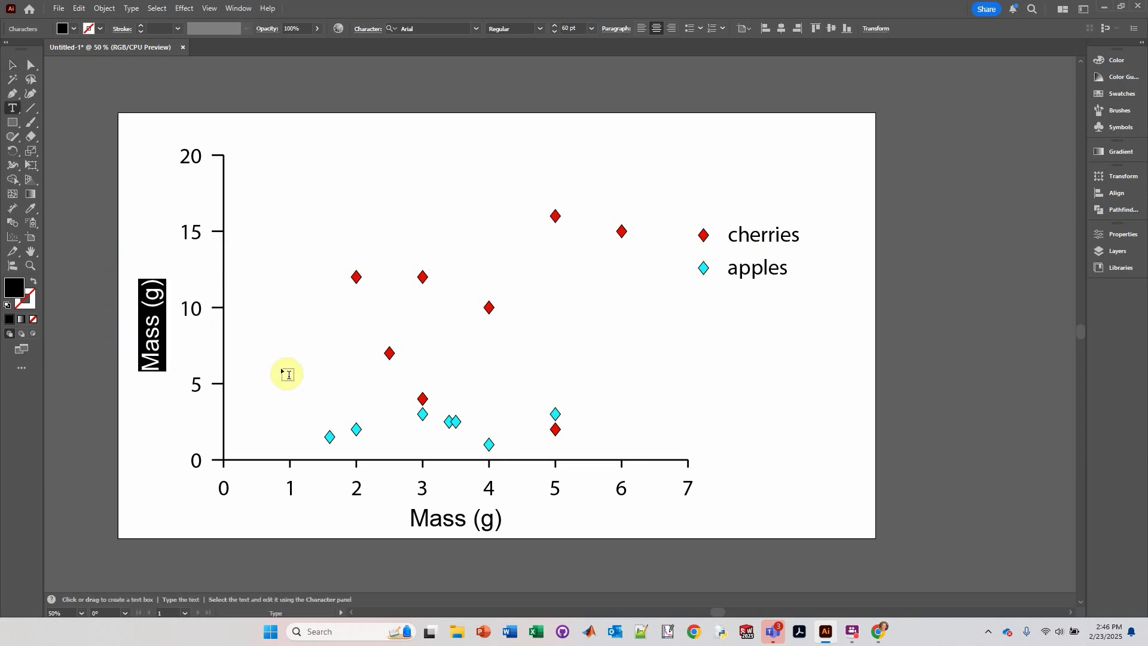
type("Health")
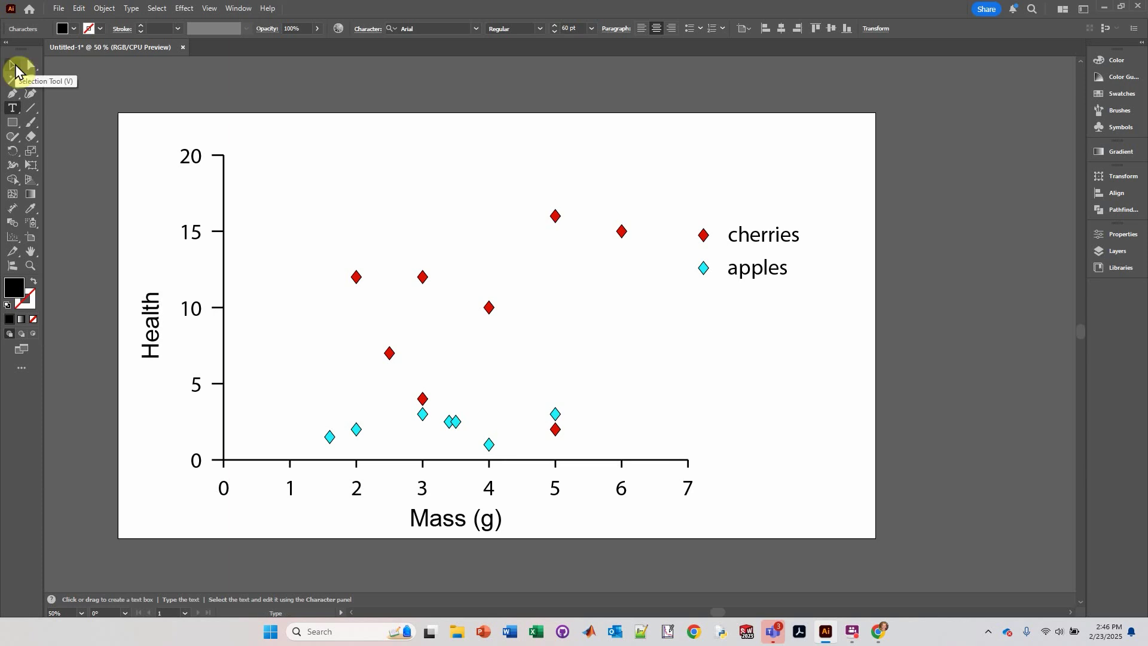
left_click(13, 64)
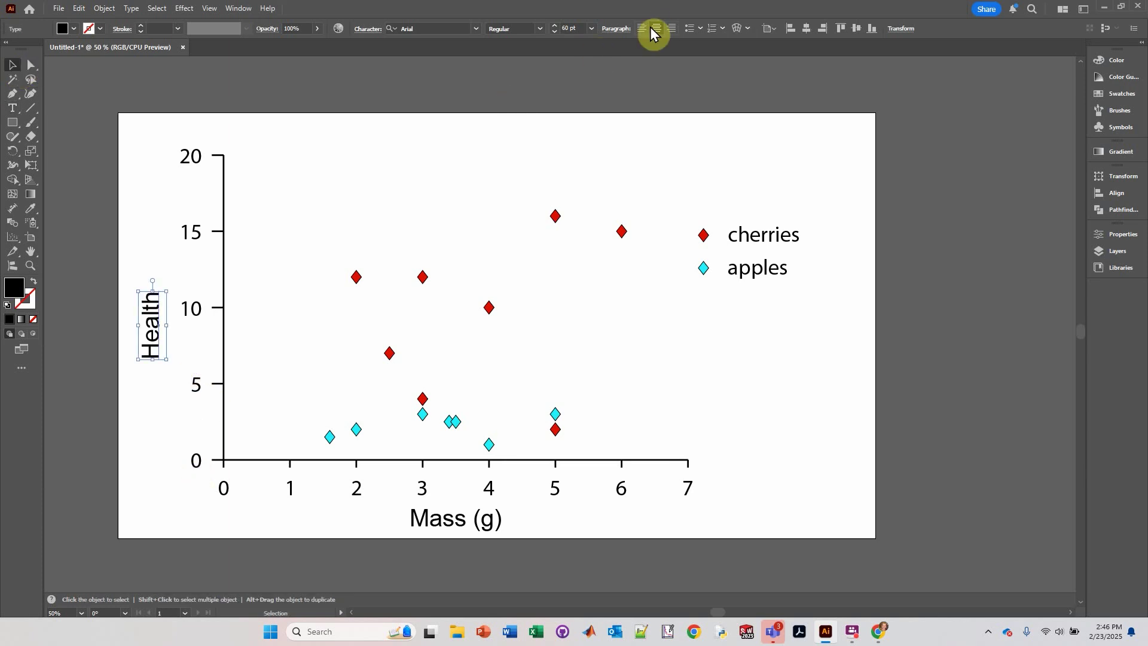
Vertically centre the Health label on the y-axis and nudge it slightly right
left_click(224, 276, "shift")
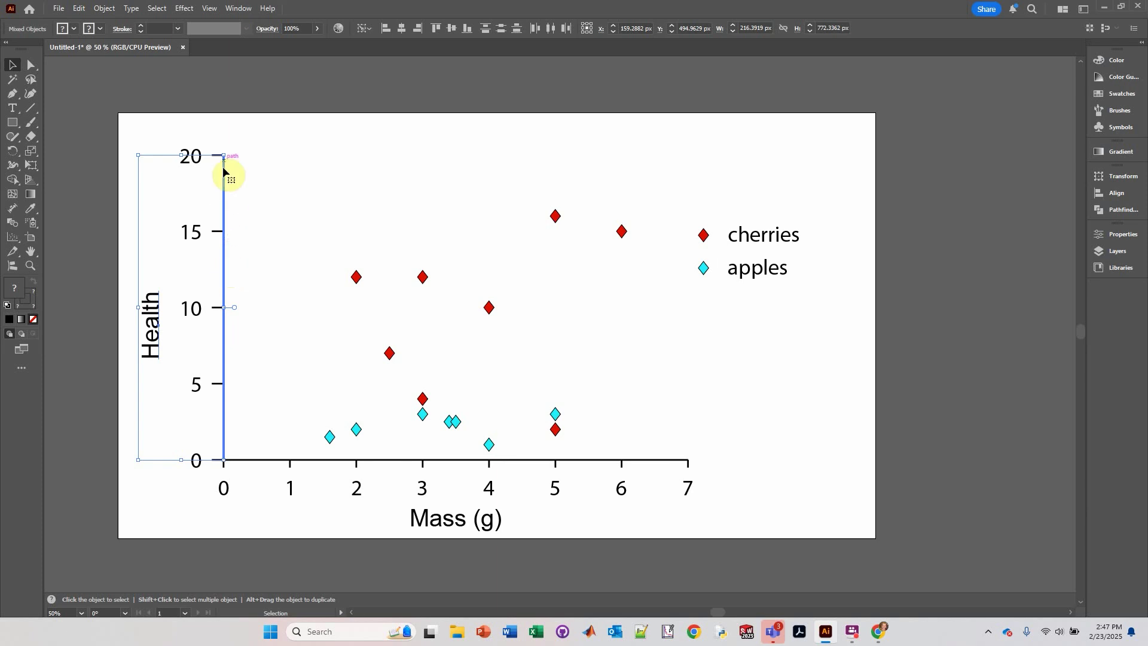
left_click(453, 29)
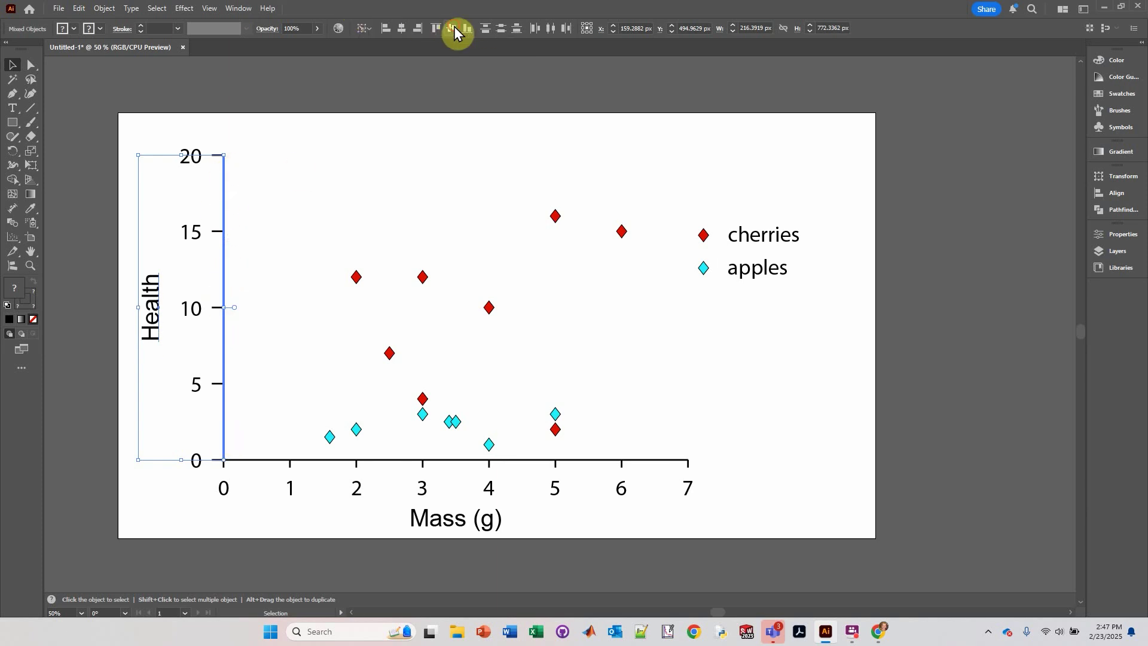
left_click(293, 200)
left_click(149, 318)
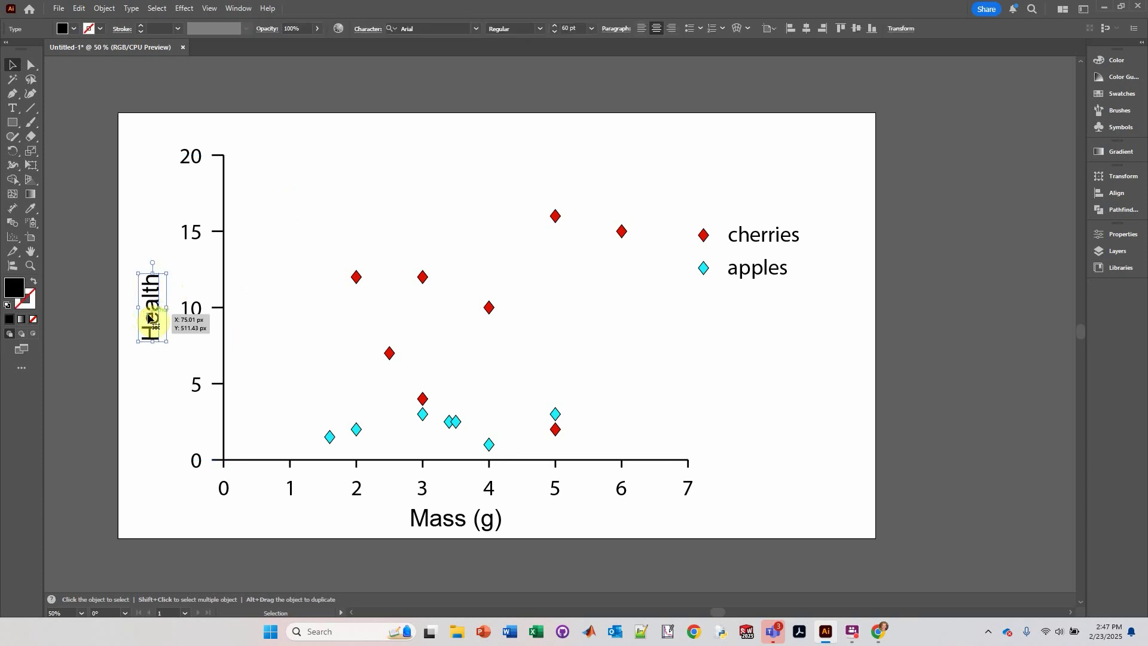
key("Right")
key("Right")
key("Right")
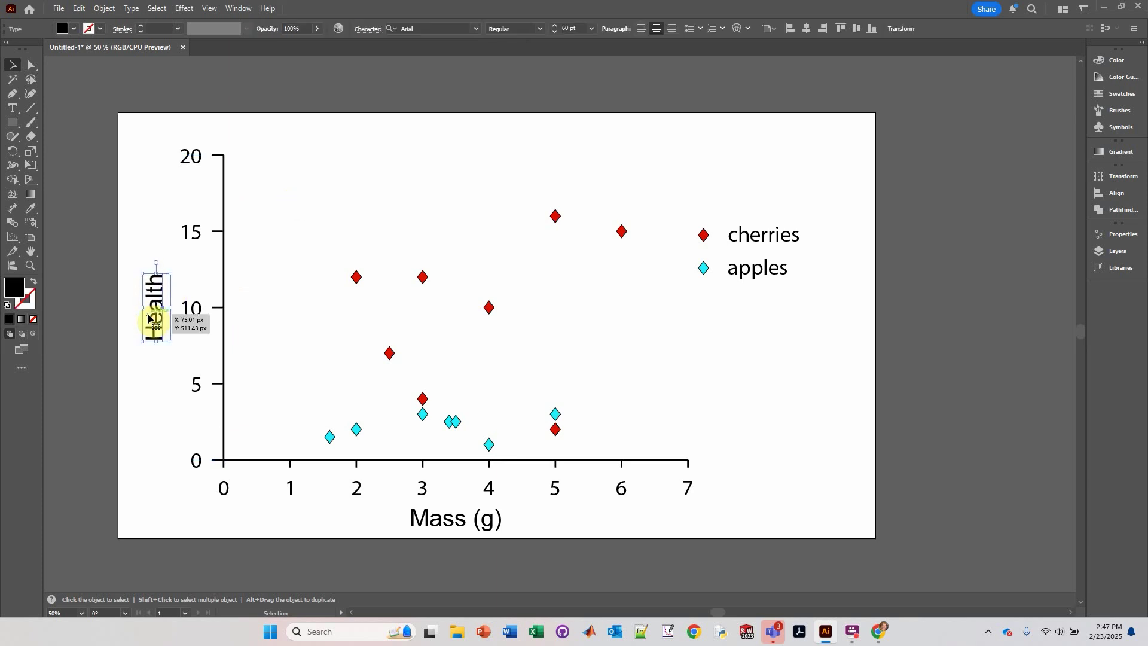
key("Right")
left_click(174, 158)
left_click(195, 158)
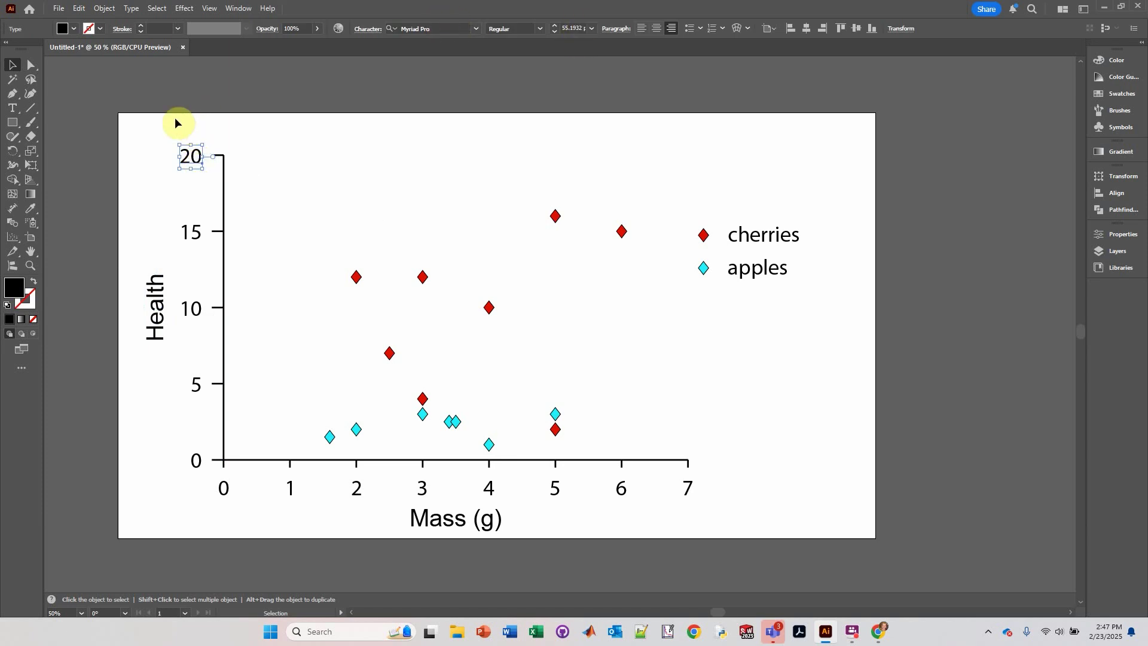
Select all text sharing the Myriad Pro font family and change it to Arial
left_click(162, 9)
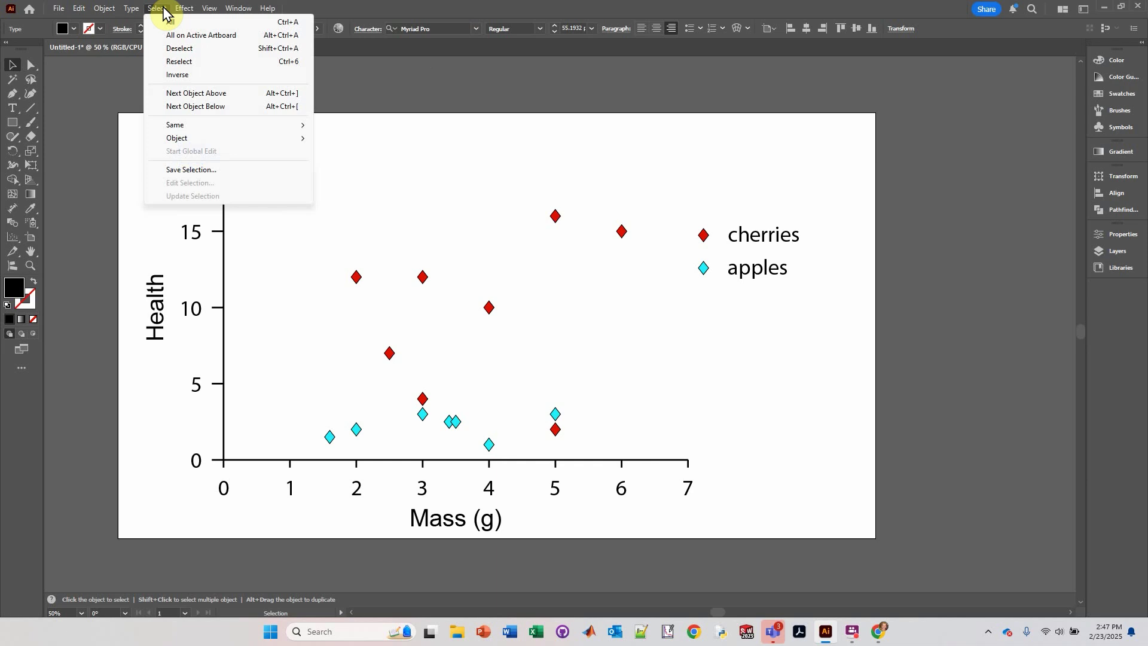
mouse_move(174, 125)
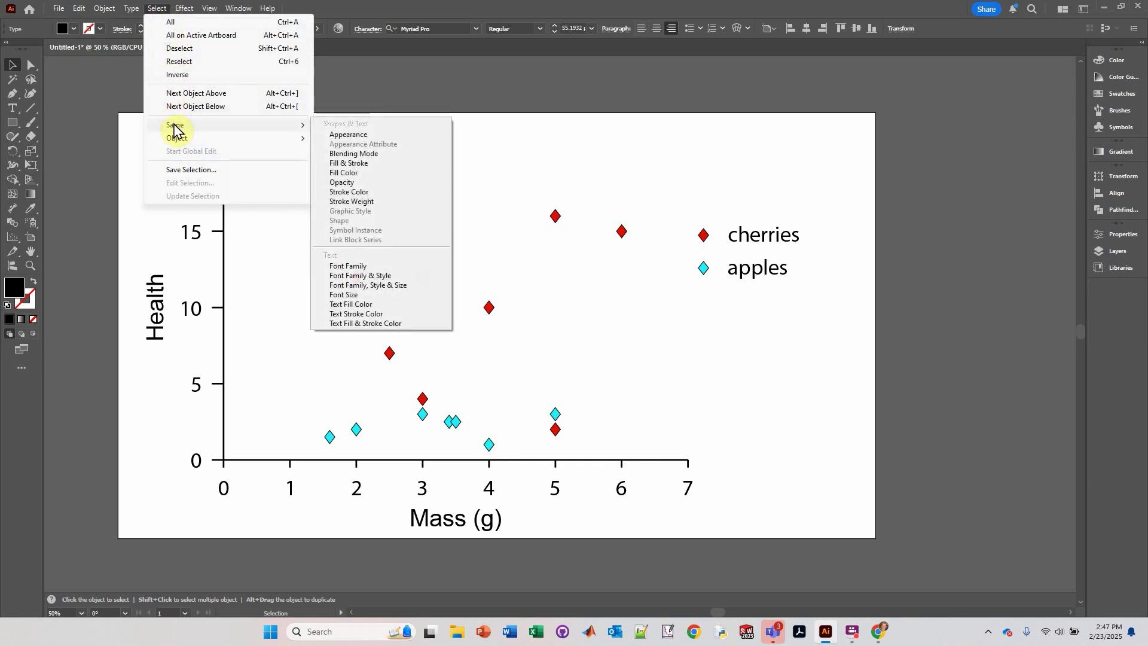
left_click(362, 266)
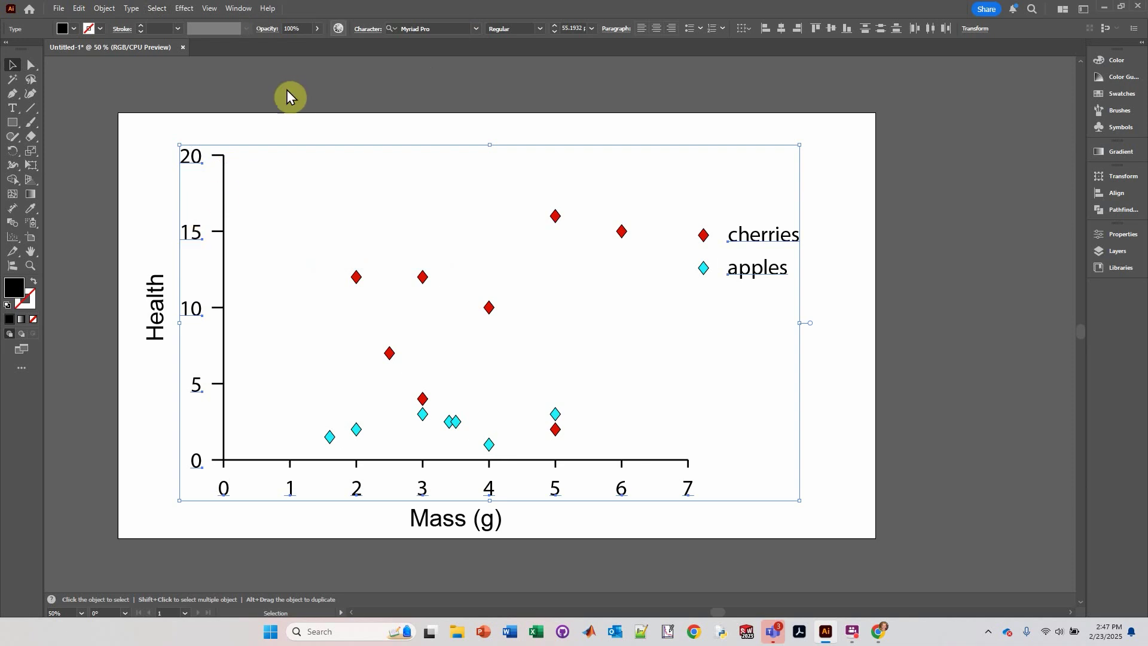
left_click(476, 29)
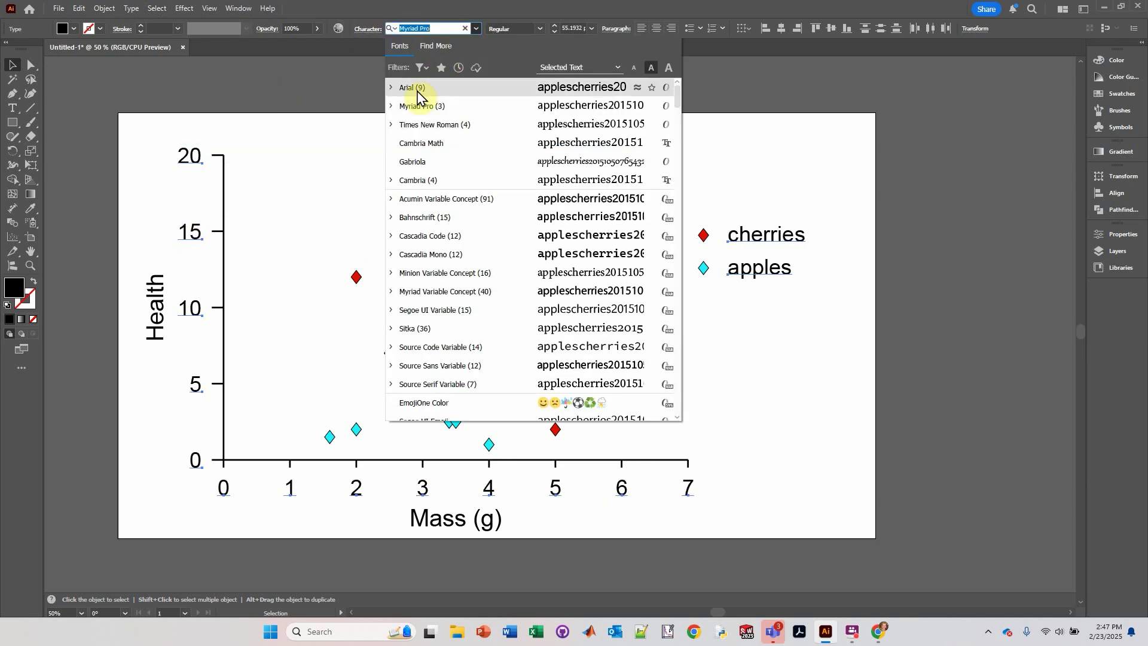
left_click(412, 93)
left_click(460, 129)
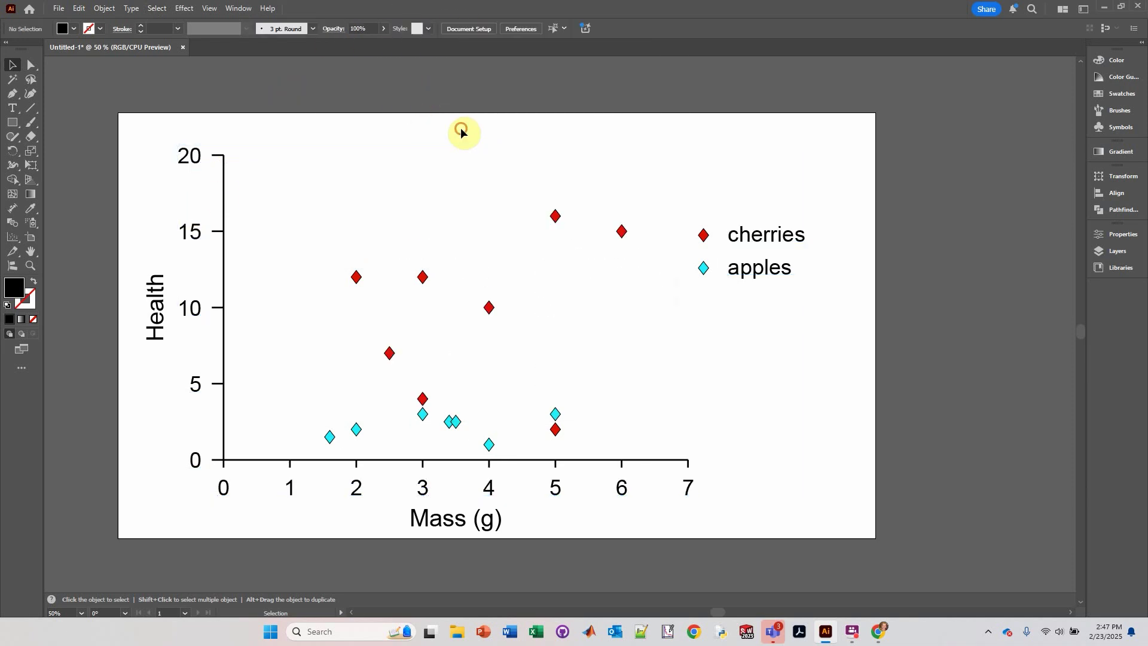